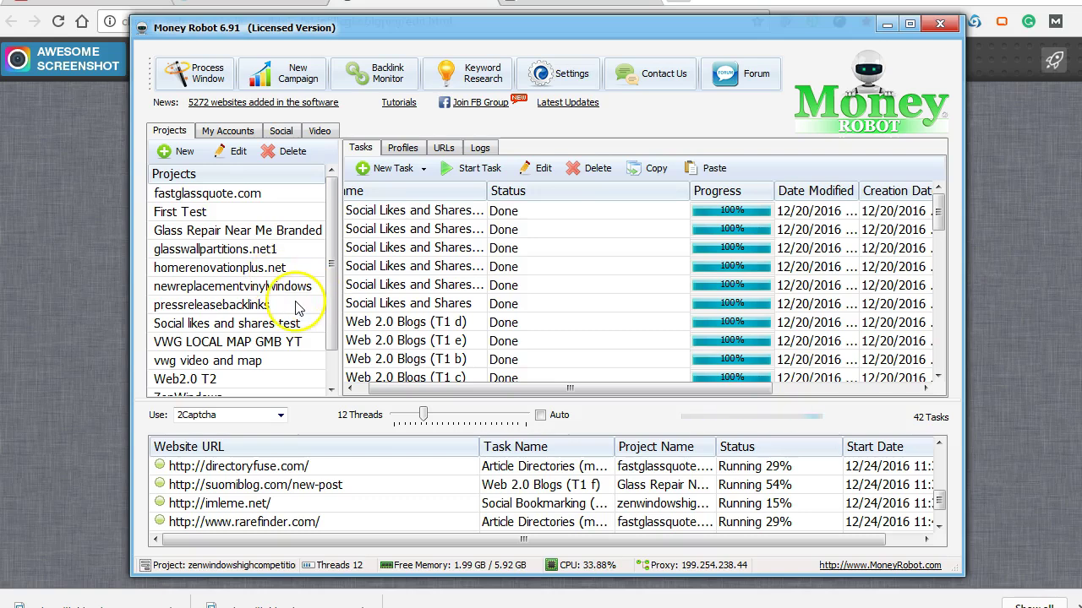
# Open the new tiered campaign setup, then close it without creating a campaign
pyautogui.click(302, 83)
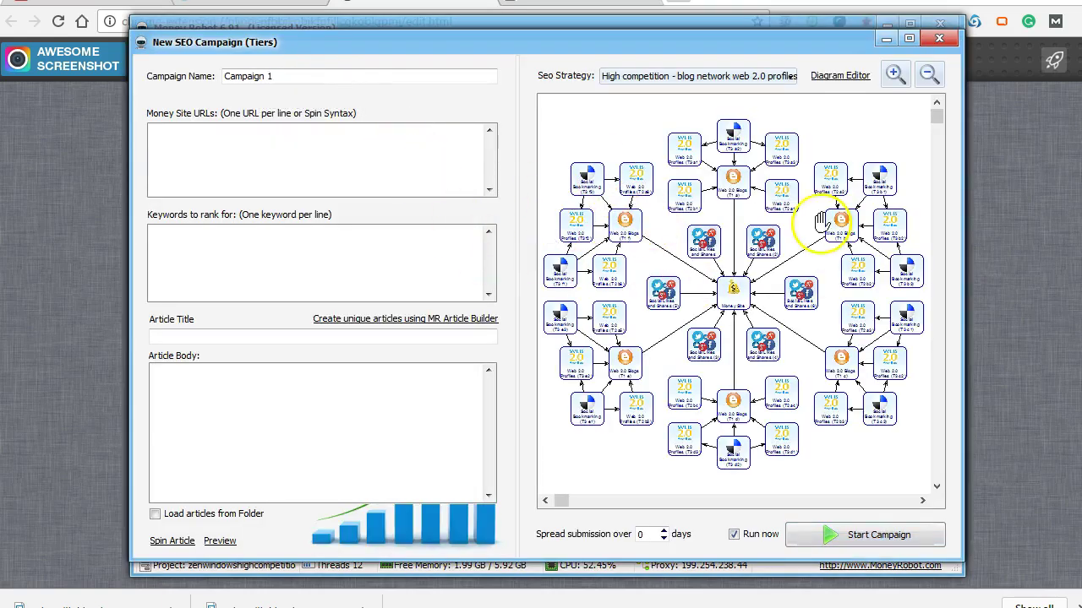
pyautogui.click(939, 38)
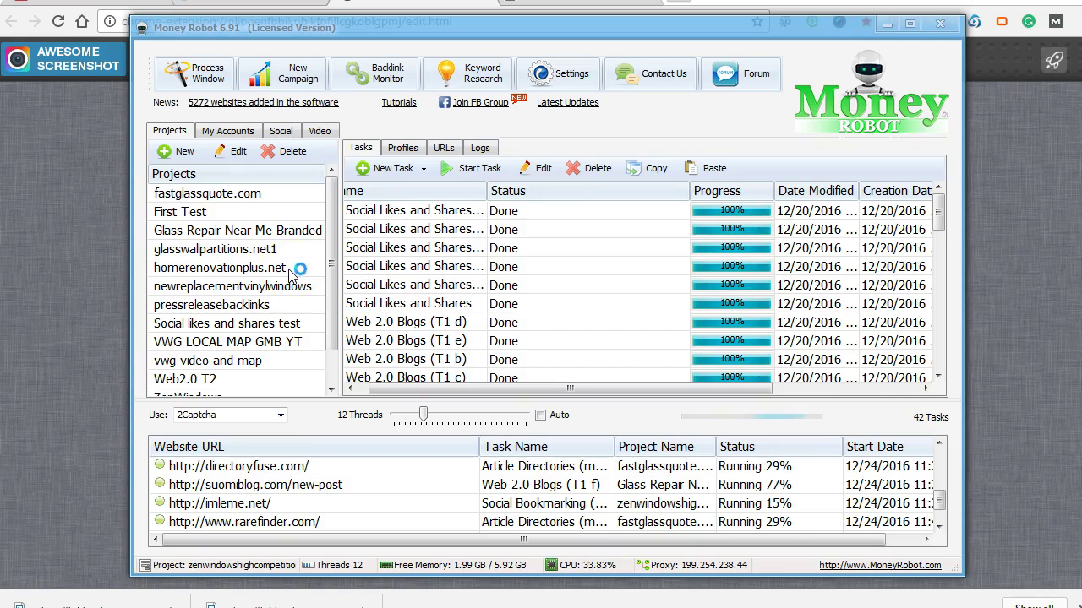
pyautogui.scroll(-2, 333, 342)
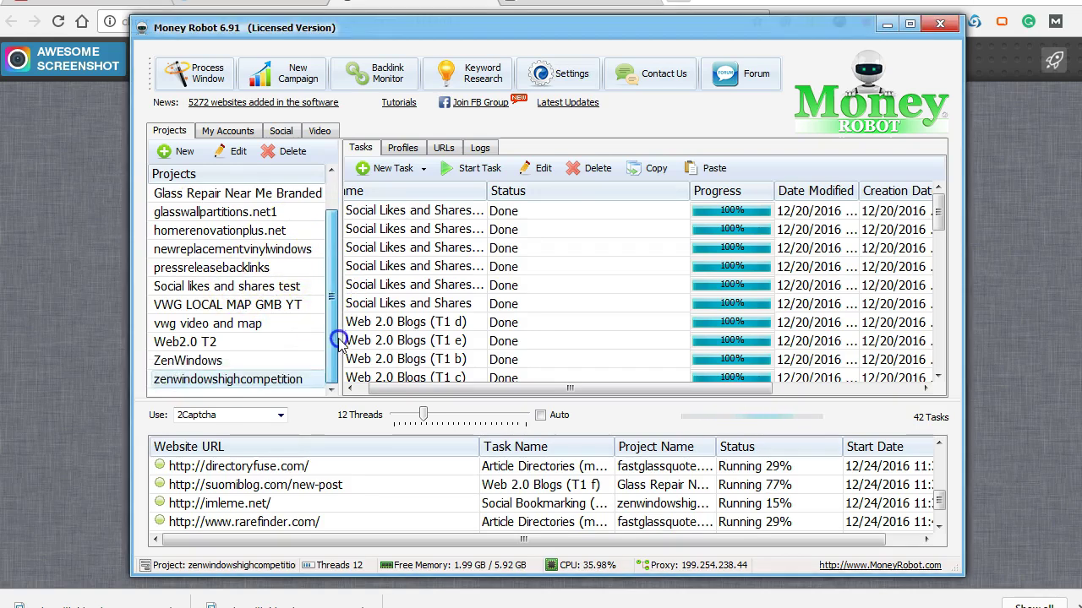
pyautogui.scroll(2, 338, 340)
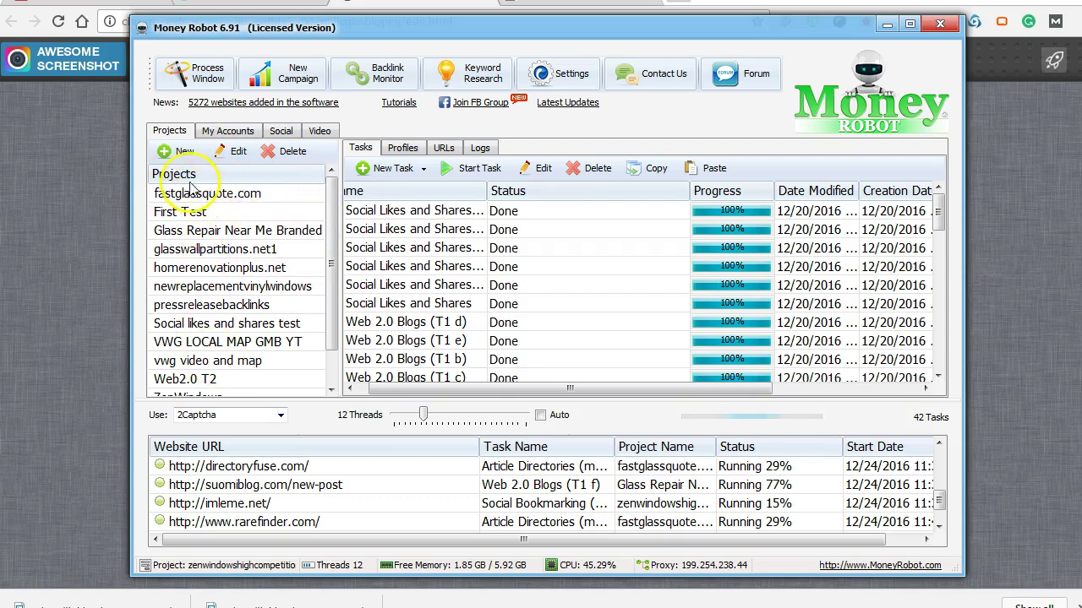
# Create a project named Home Improvement, select it, and bring up the New Task list
pyautogui.click(178, 152)
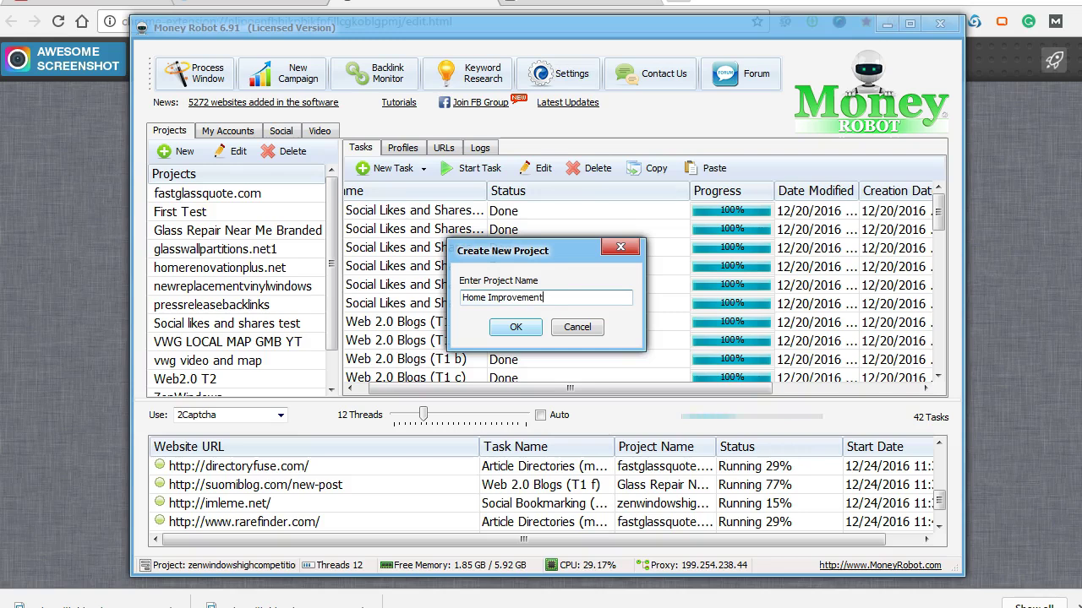
pyautogui.click(515, 328)
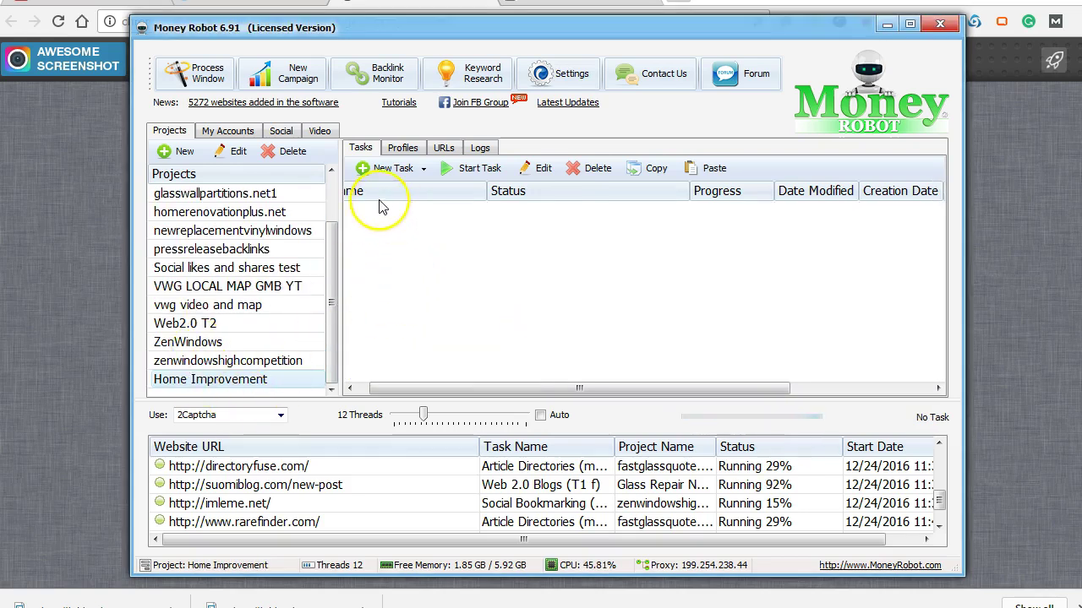
pyautogui.moveTo(470, 388); pyautogui.dragTo(398, 388)
pyautogui.click(225, 381)
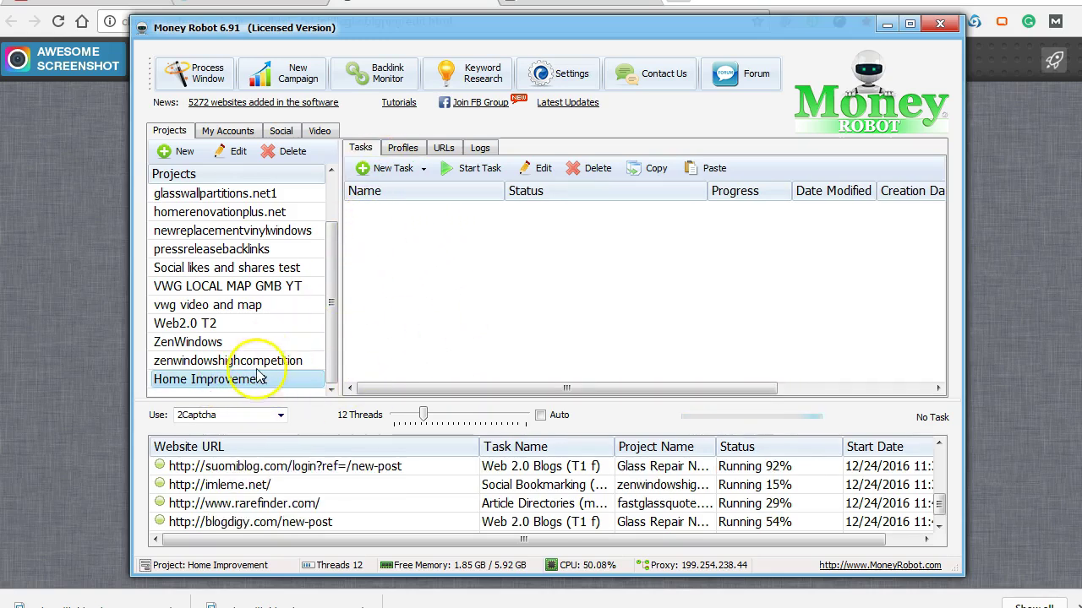
pyautogui.click(402, 173)
# Add a Web 2.0 Blogs task and expand More... to show the Blog Title and Blog Address fields
pyautogui.click(407, 193)
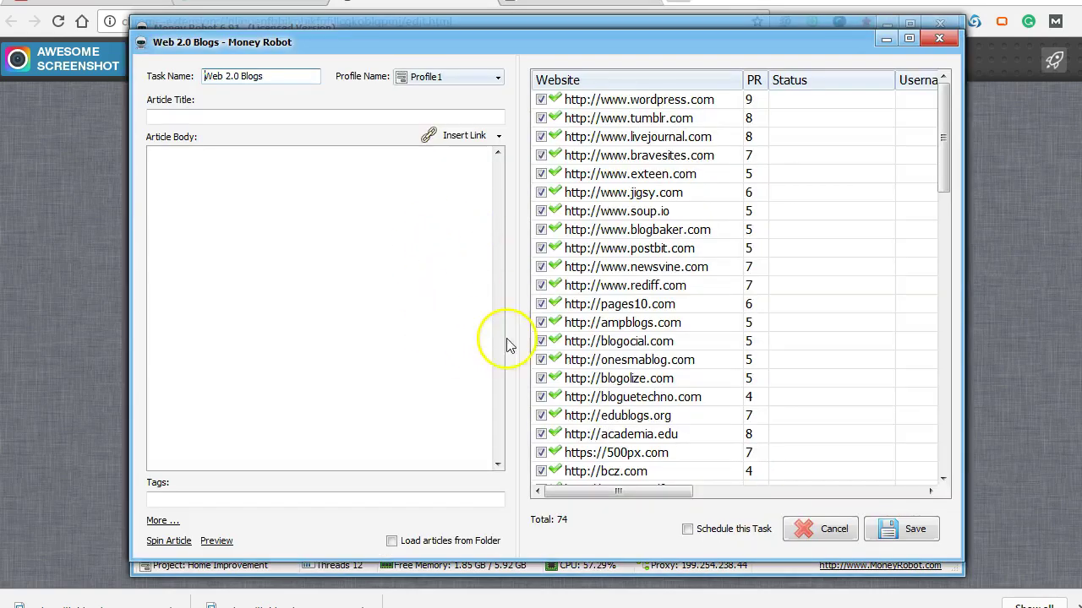
pyautogui.moveTo(936, 127)
pyautogui.mouseDown()
pyautogui.moveTo(925, 381)
pyautogui.moveTo(944, 251)
pyautogui.moveTo(944, 136)
pyautogui.moveTo(946, 441)
pyautogui.moveTo(946, 130)
pyautogui.mouseUp()
pyautogui.click(216, 118)
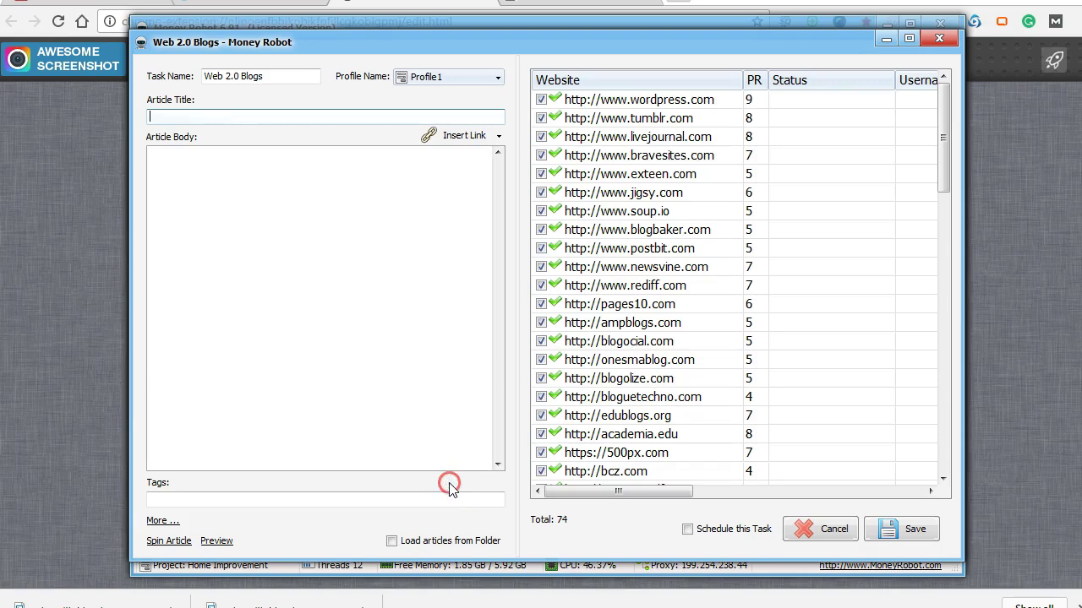
pyautogui.click(162, 520)
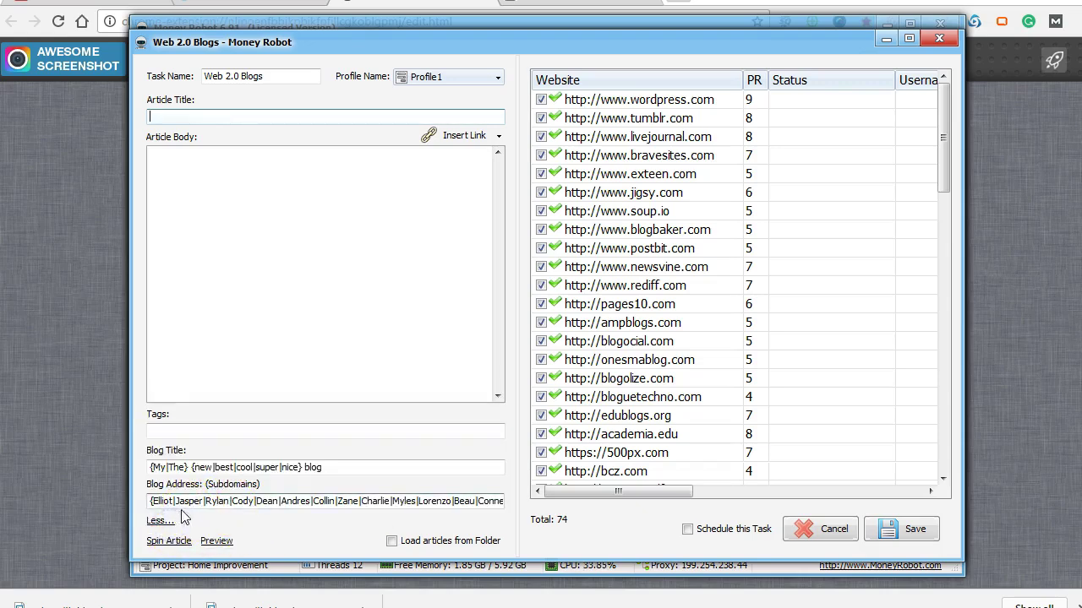
pyautogui.click(194, 121)
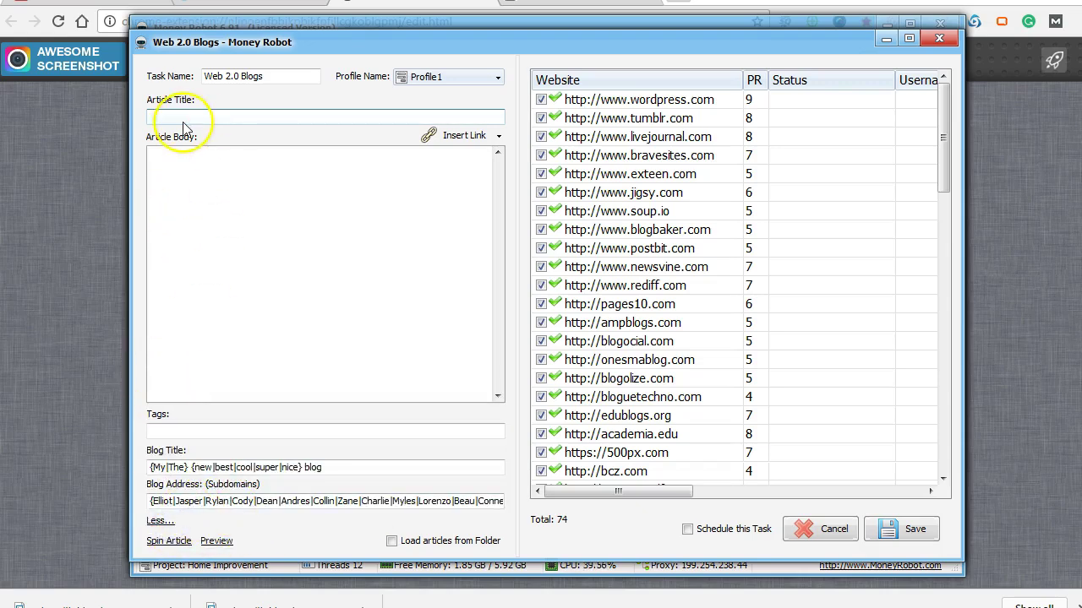
pyautogui.click(180, 168)
pyautogui.click(169, 467)
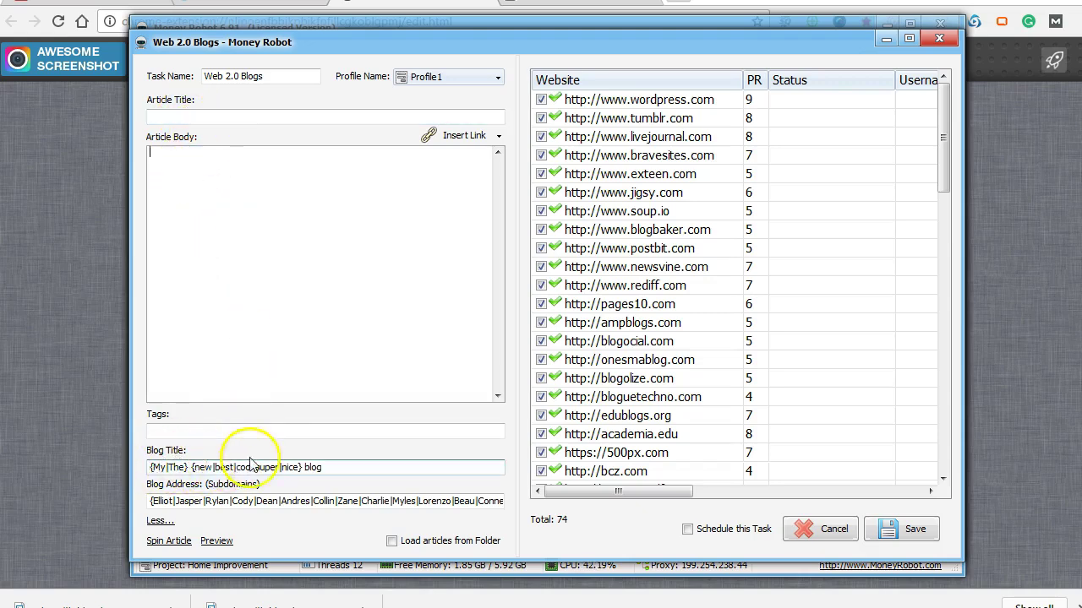
pyautogui.click(152, 502)
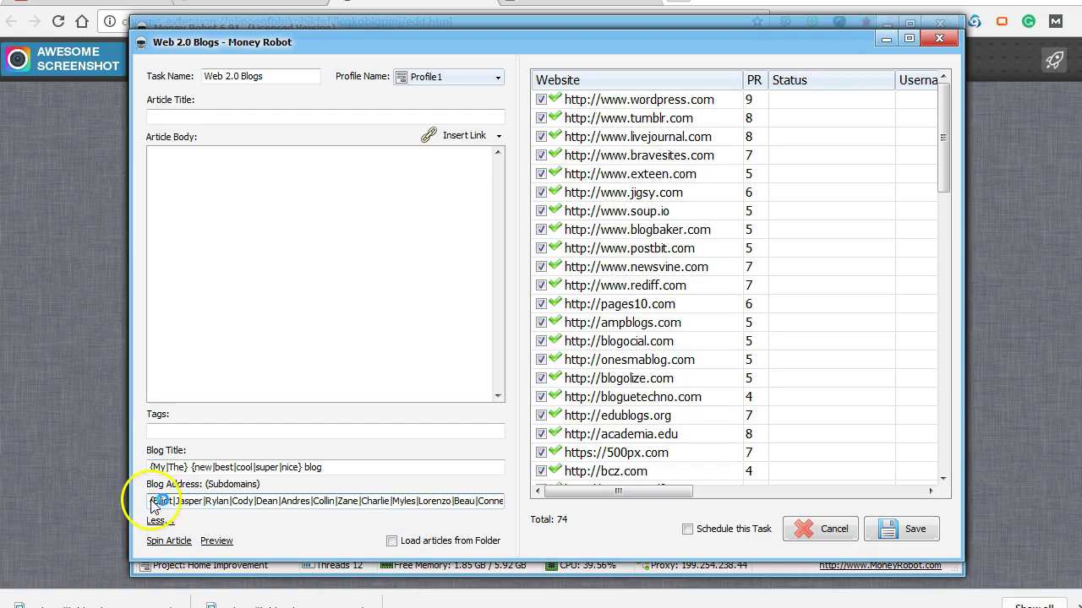
pyautogui.click(231, 501)
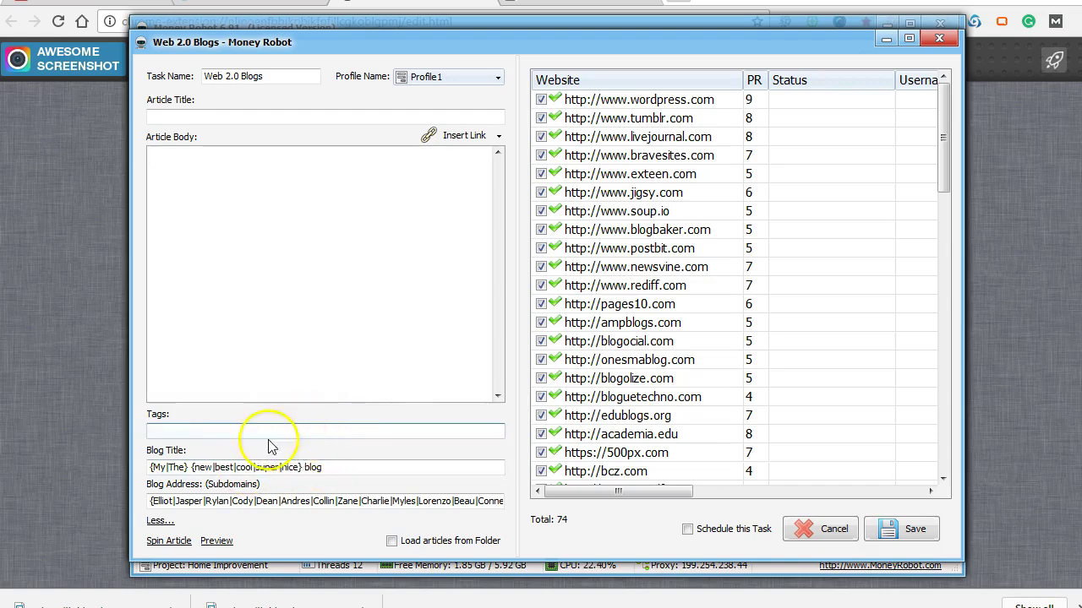
pyautogui.click(423, 5)
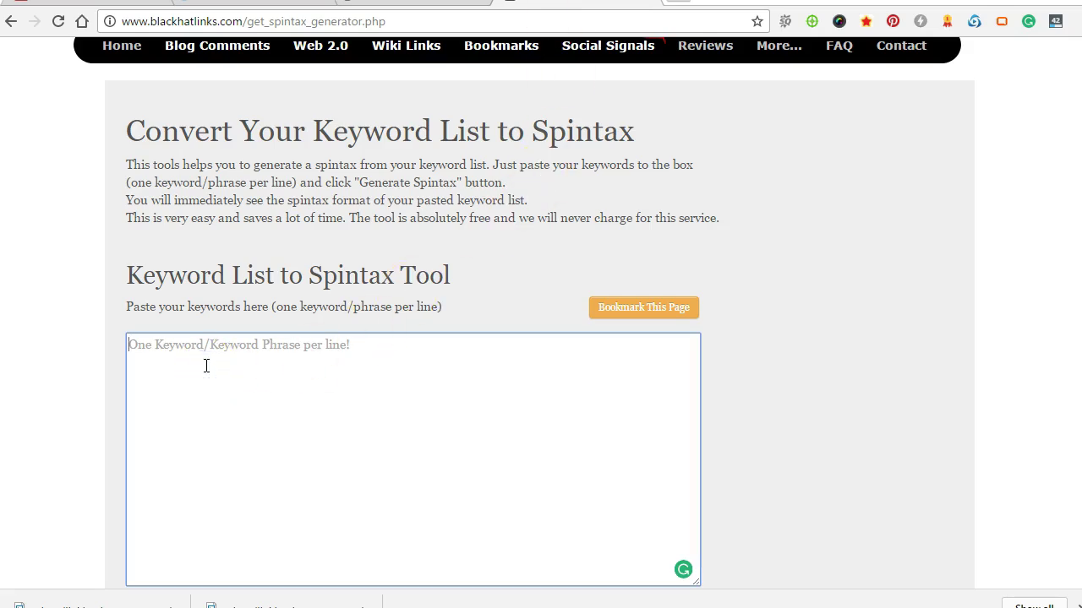
# Enter the home-improvement keywords one per line without spaces, e.g. homeimprovement, guidetohomeimprovement
pyautogui.write('home')
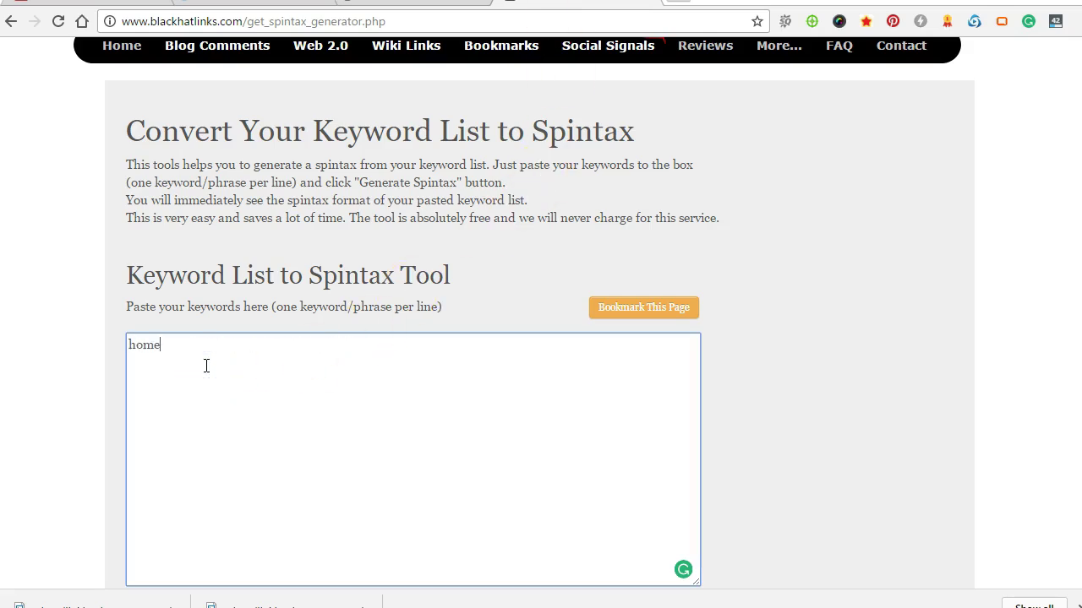
pyautogui.press('BackSpace')
pyautogui.press('BackSpace')
pyautogui.press('BackSpace')
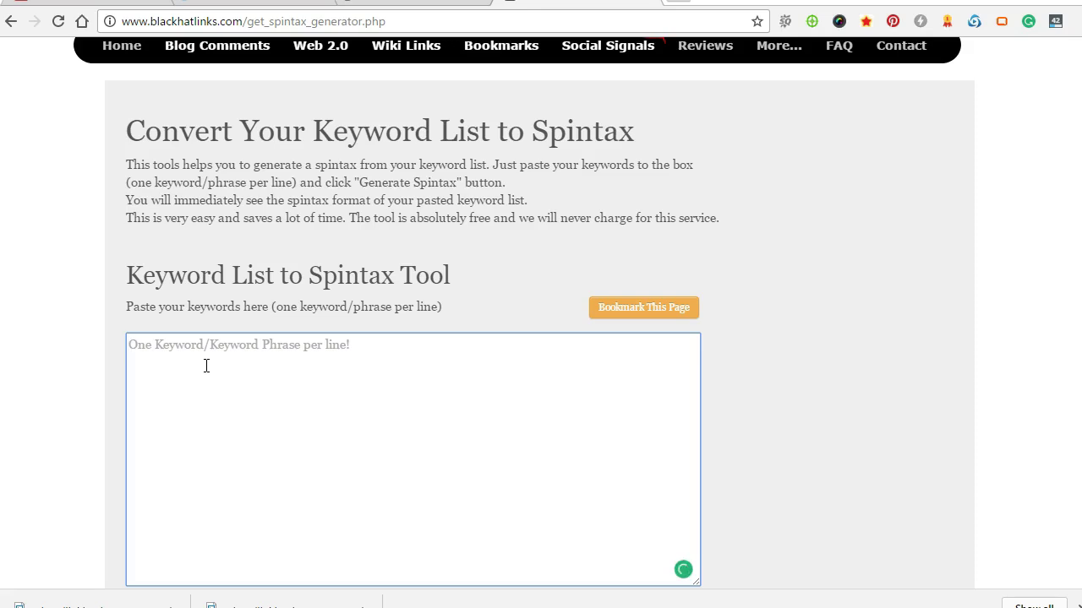
pyautogui.write('home improvement')
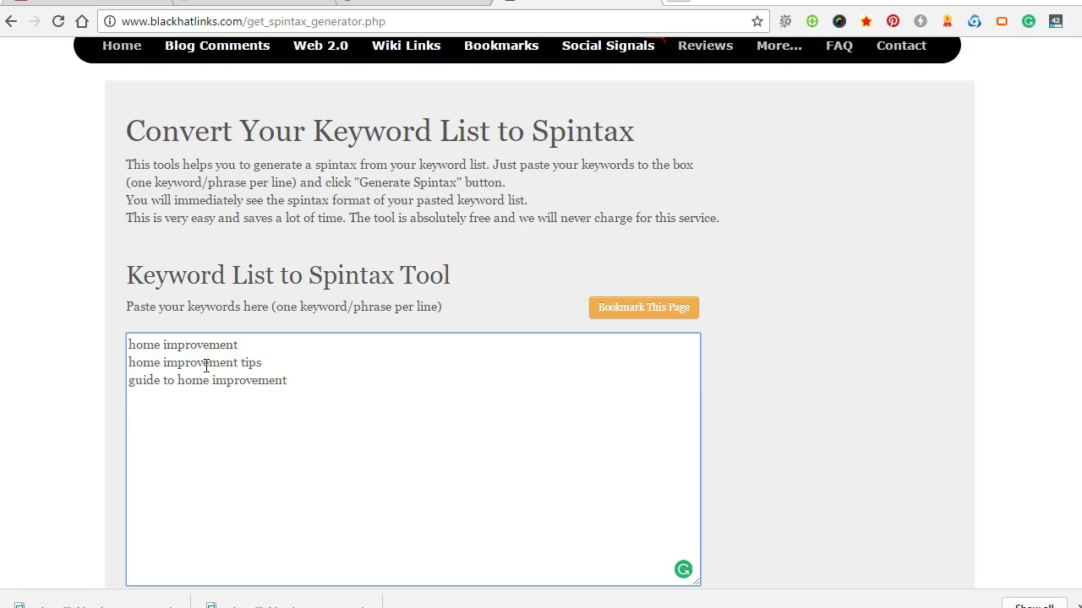
pyautogui.click(161, 345)
pyautogui.press('BackSpace')
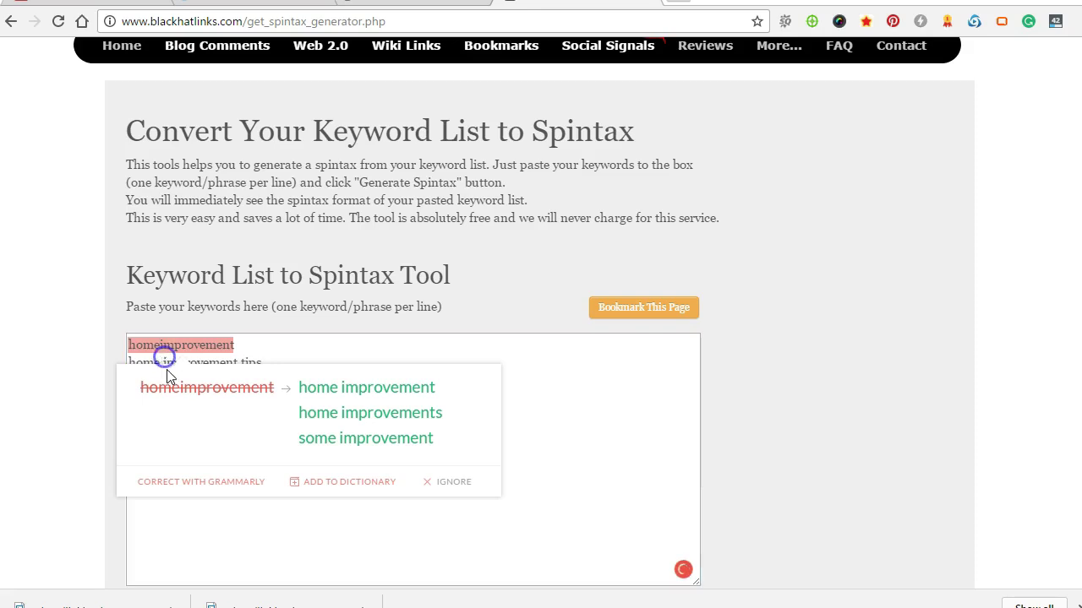
pyautogui.click(332, 349)
pyautogui.click(162, 362)
pyautogui.press('BackSpace')
pyautogui.click(164, 381)
pyautogui.press('BackSpace')
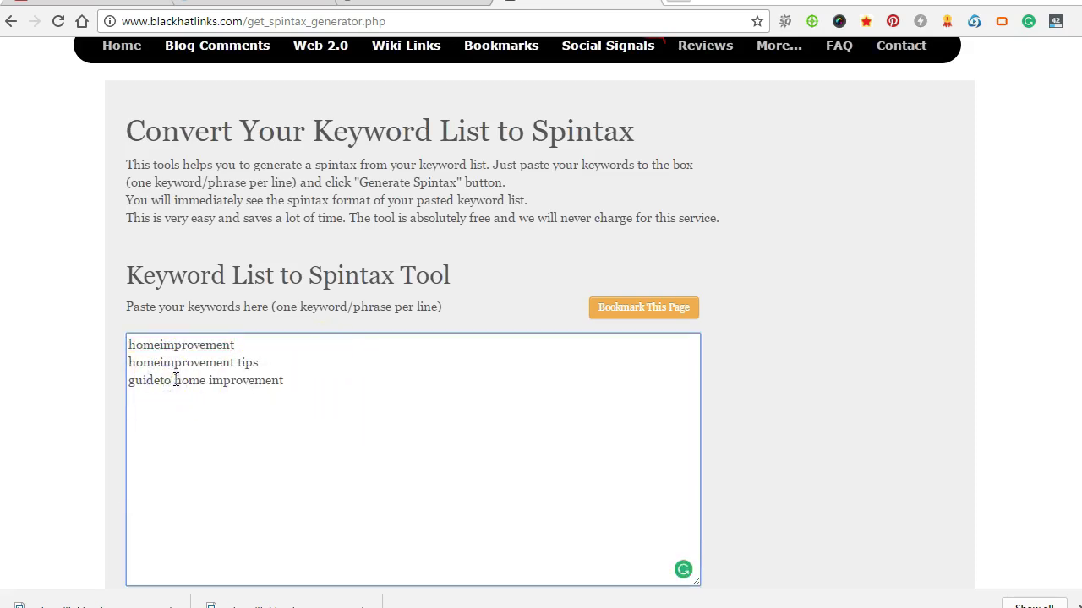
pyautogui.click(174, 380)
pyautogui.press('BackSpace')
pyautogui.press('BackSpace')
pyautogui.click(287, 380)
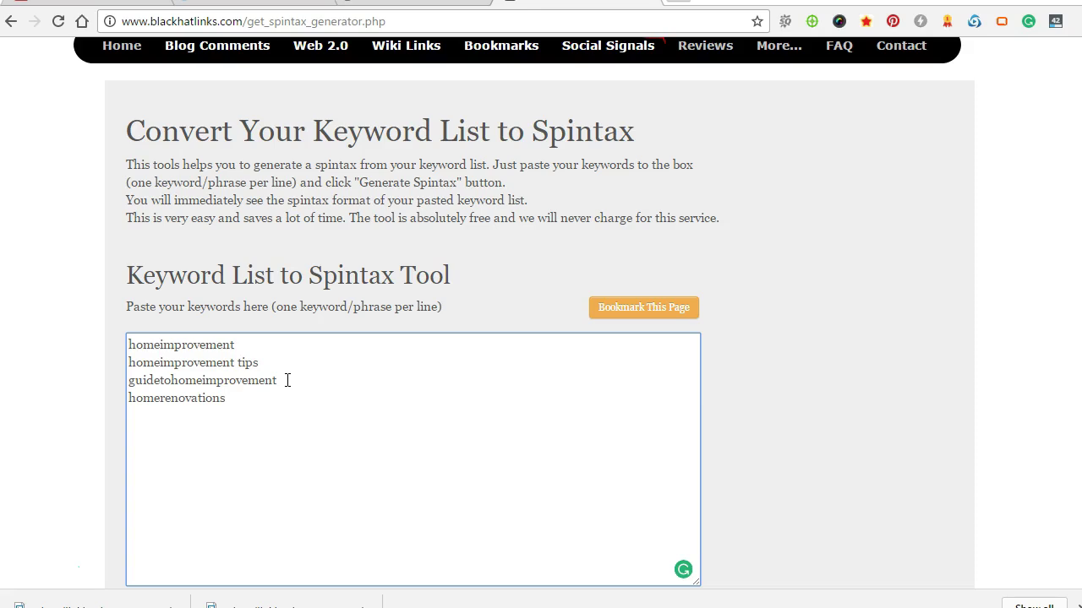
pyautogui.click(213, 415)
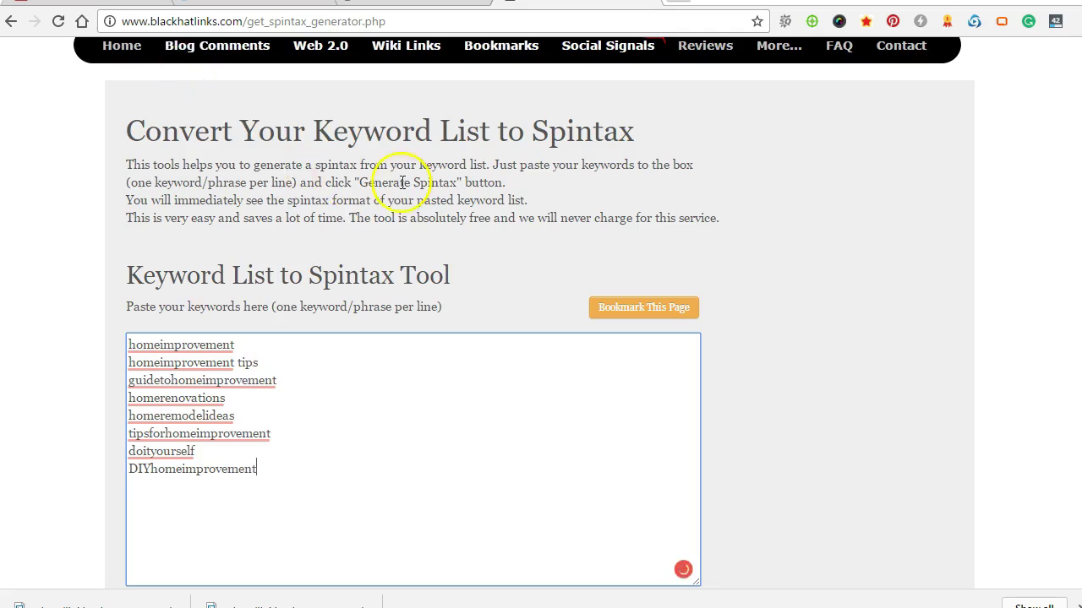
# Generate spintax from the eight keywords and select the resulting string
pyautogui.scroll(3, 374, 205)
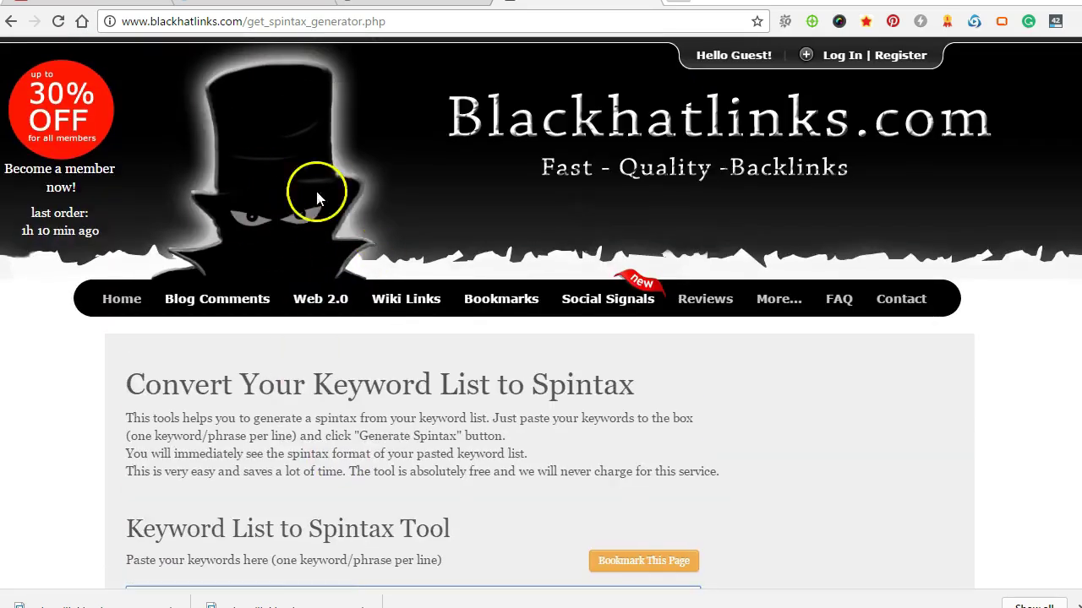
pyautogui.scroll(-3, 309, 254)
pyautogui.scroll(-3, 309, 309)
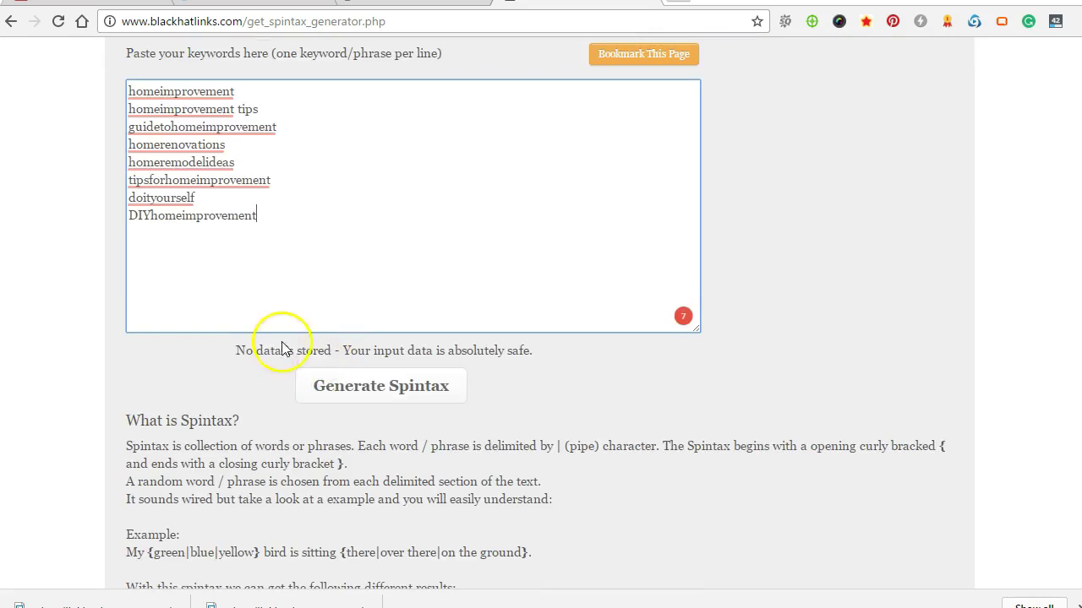
pyautogui.click(360, 387)
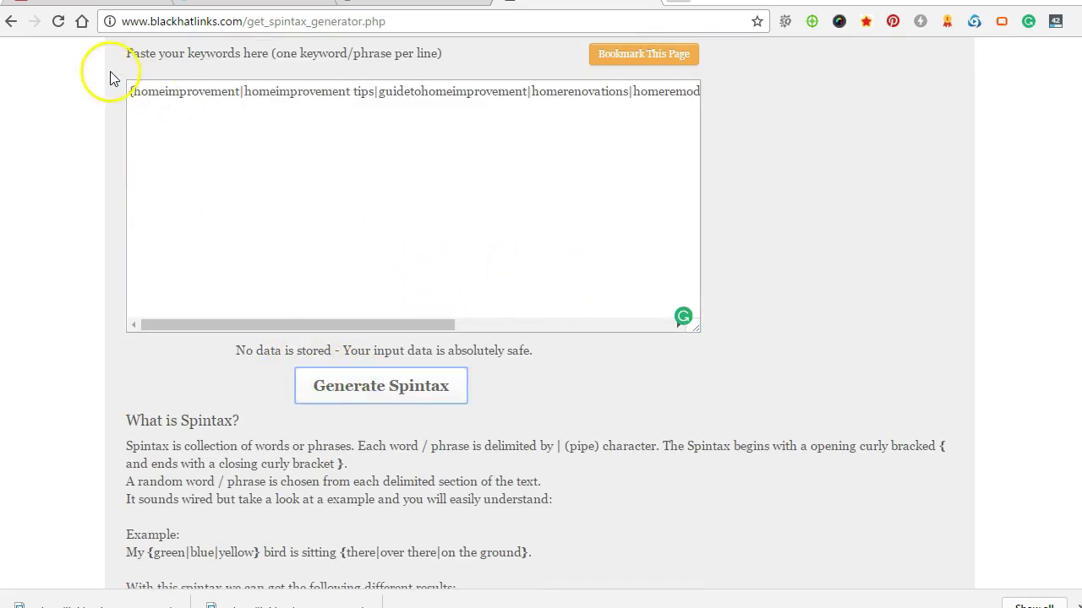
pyautogui.moveTo(130, 92); pyautogui.dragTo(922, 109)
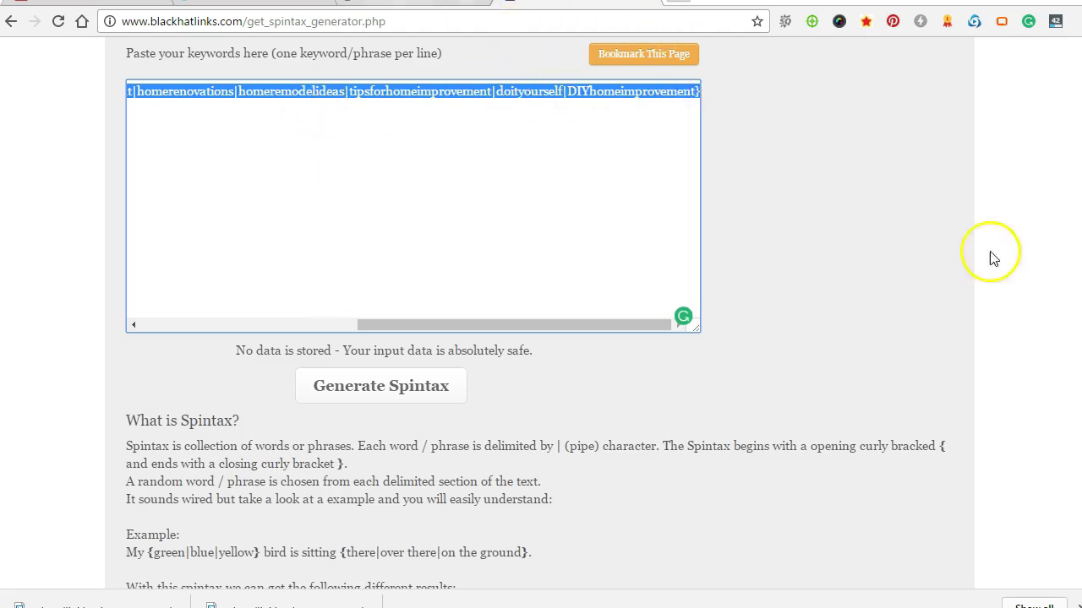
# Replace the old Blog Address subdomain spintax with the pasted home improvement keyword spintax
pyautogui.click(962, 442)
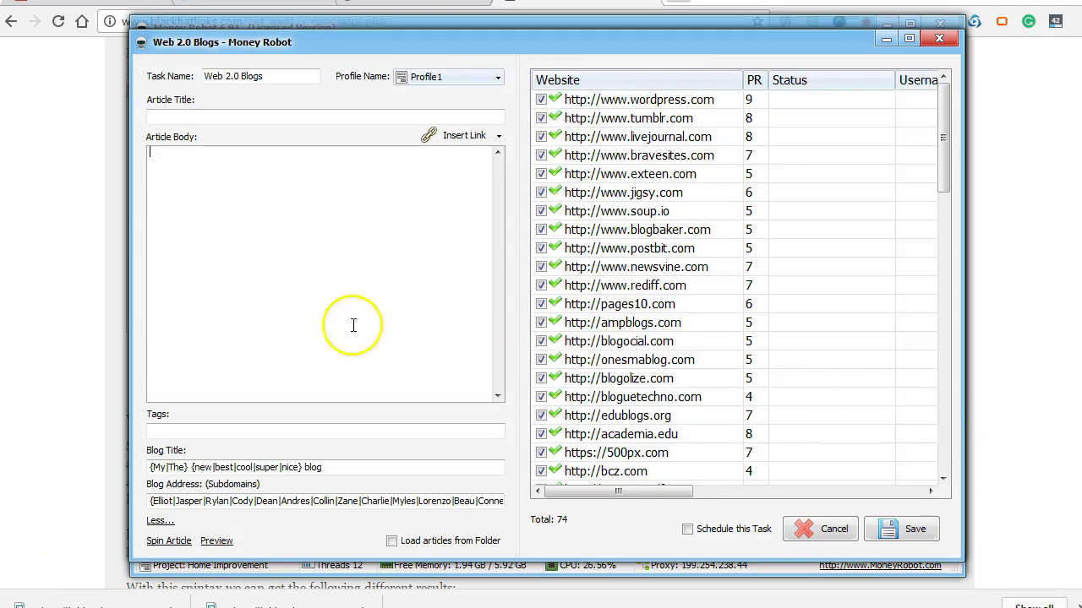
pyautogui.click(151, 501)
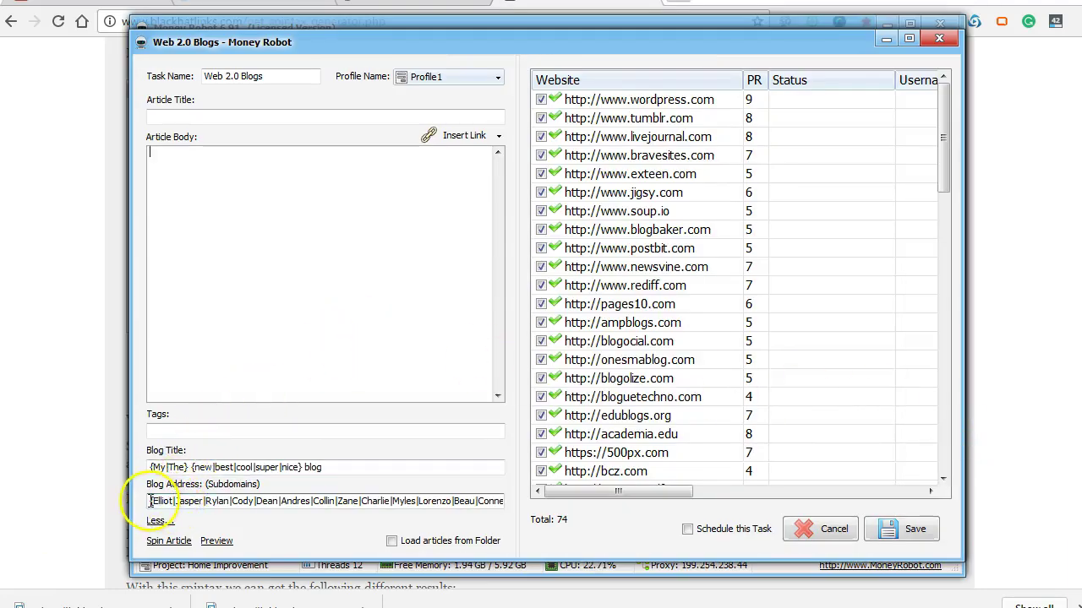
pyautogui.click(155, 501)
pyautogui.moveTo(184, 501); pyautogui.dragTo(325, 514)
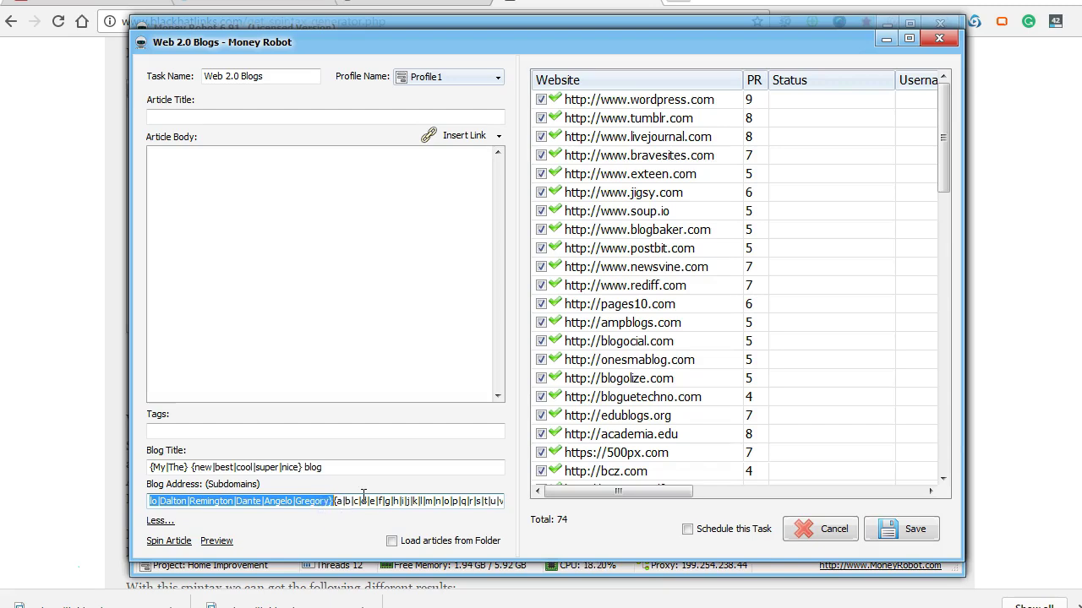
pyautogui.press('Delete')
pyautogui.hotkey('ctrl', 'v')
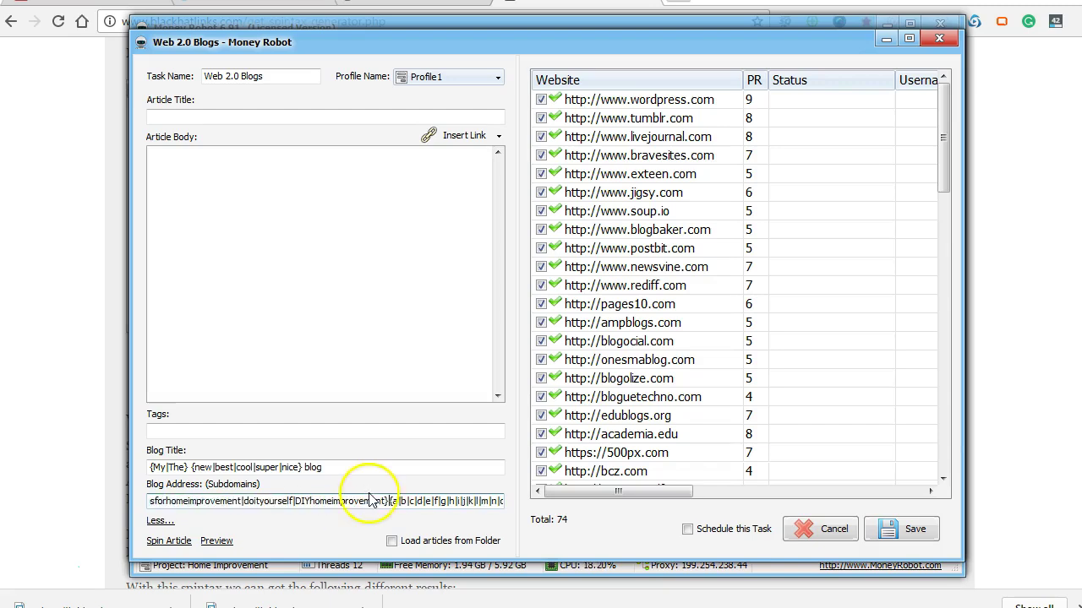
pyautogui.moveTo(423, 500); pyautogui.dragTo(42, 500)
pyautogui.click(173, 502)
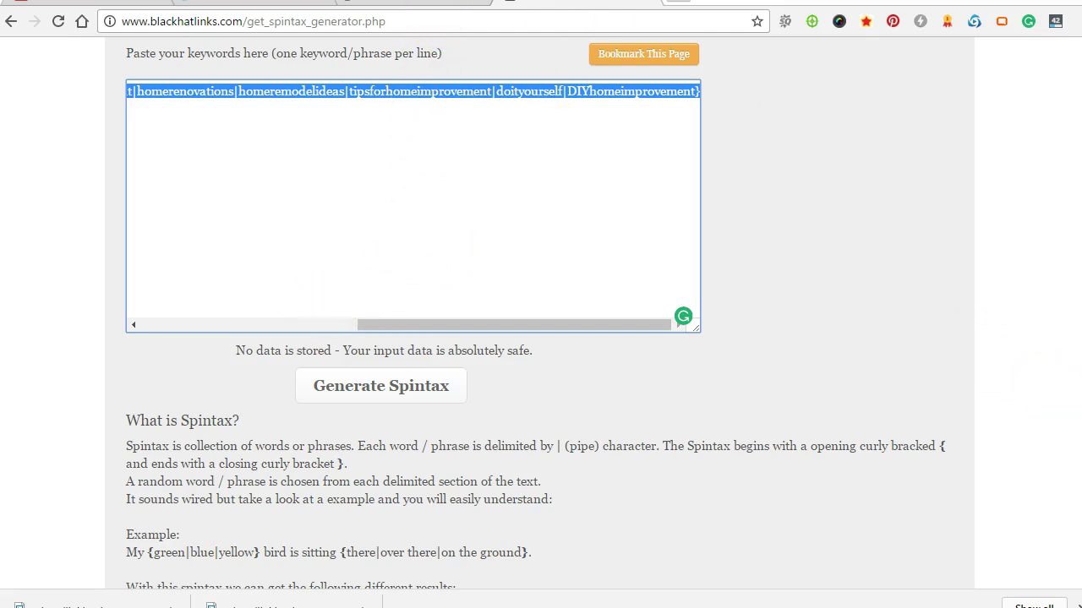
# Return to the Web 2.0 Blogs window and place the cursor in the empty Article Body
pyautogui.moveTo(1062, 386)
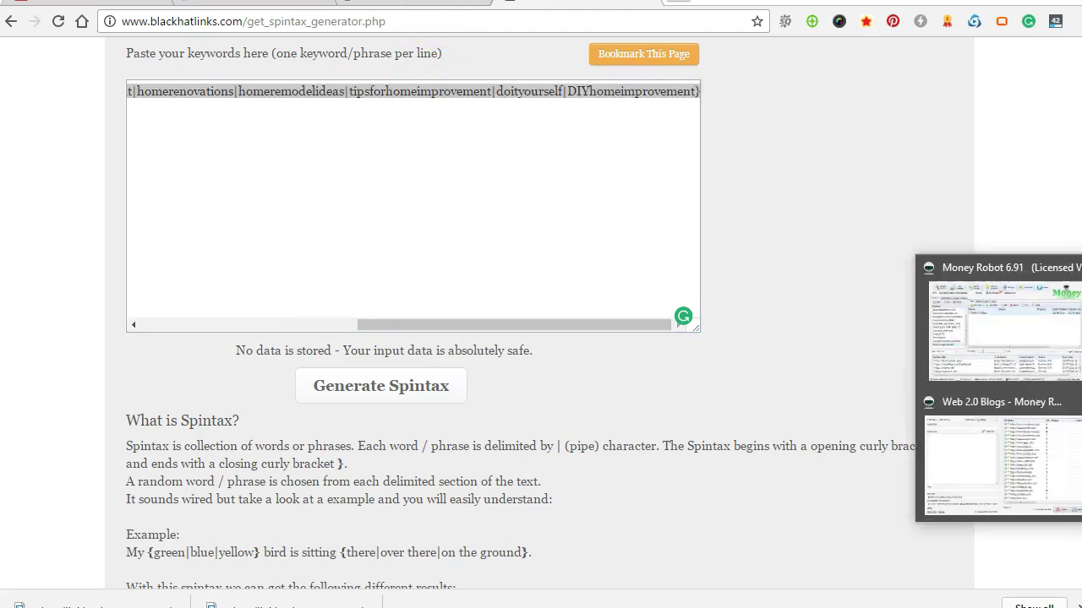
pyautogui.click(1009, 453)
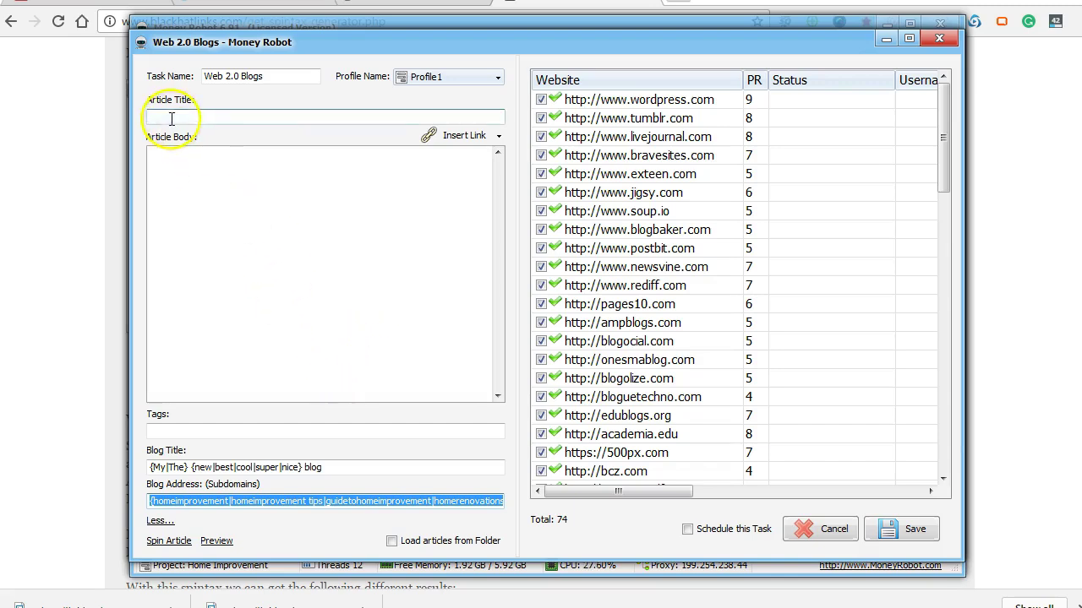
pyautogui.click(172, 166)
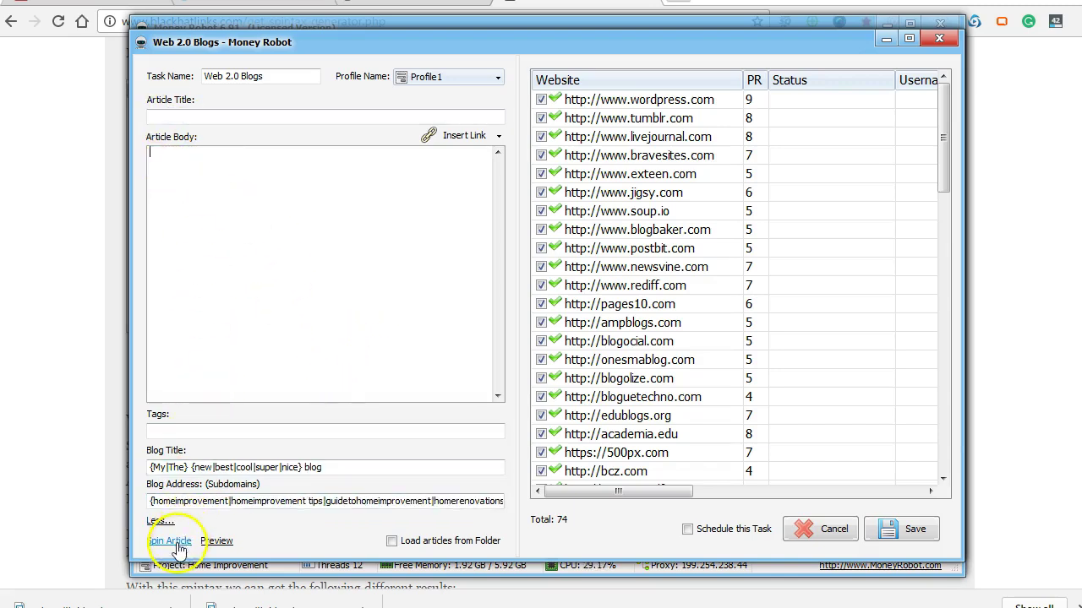
# Skip fetching a new article and start rewriting the 599-word home improvement article
pyautogui.click(201, 180)
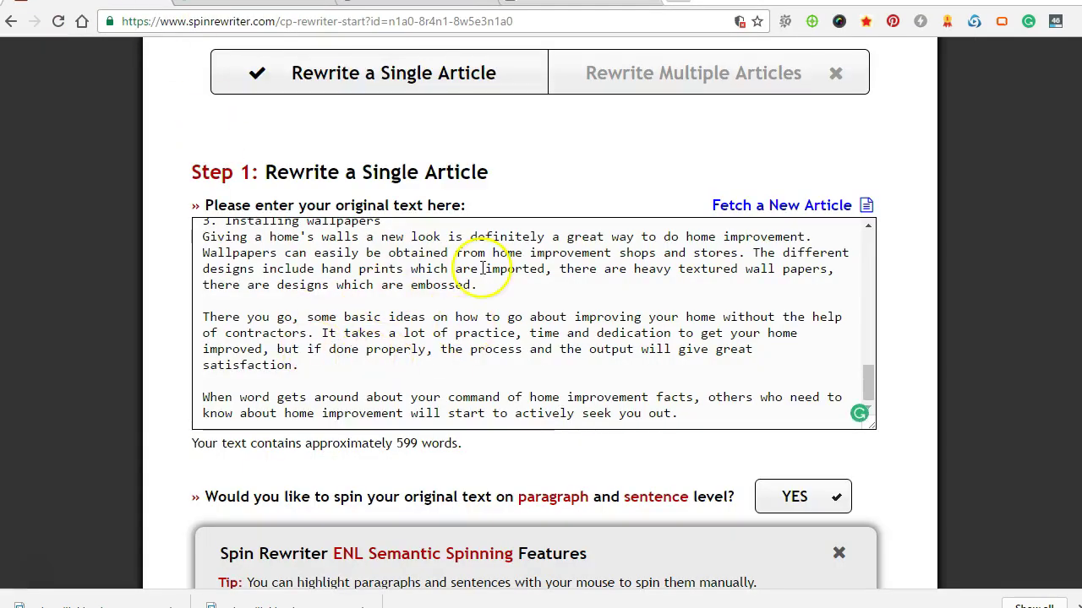
pyautogui.scroll(10, 486, 319)
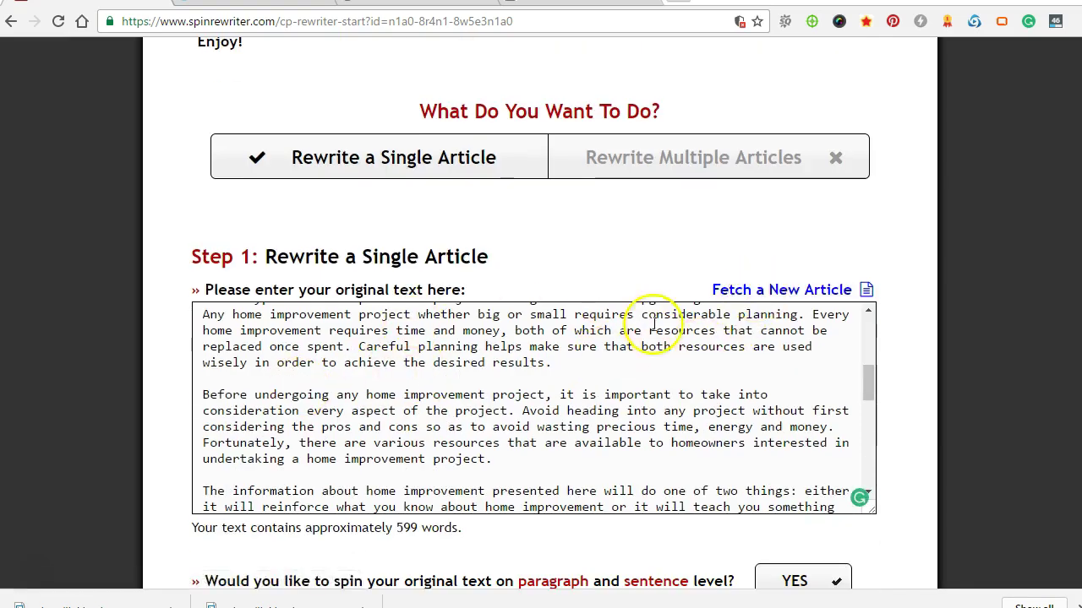
pyautogui.click(737, 292)
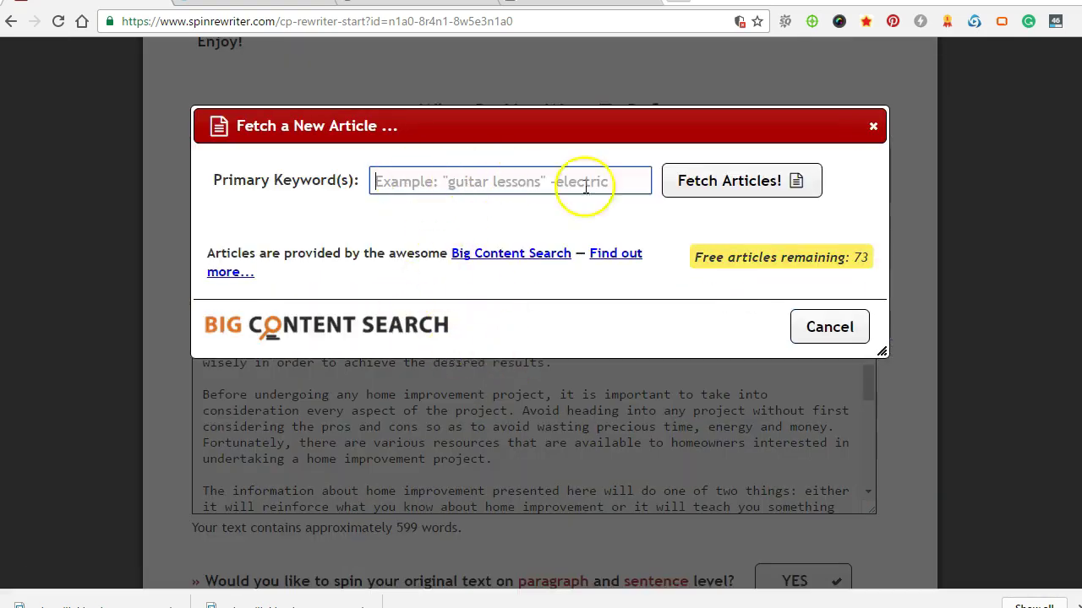
pyautogui.click(830, 328)
pyautogui.scroll(-5, 458, 347)
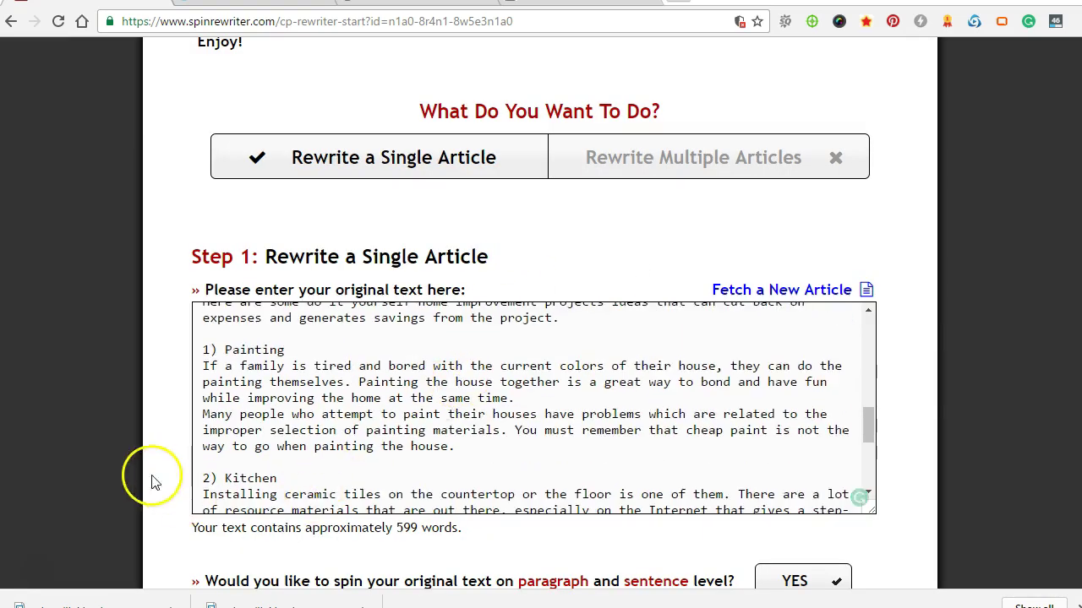
pyautogui.scroll(-4, 161, 473)
pyautogui.scroll(-3, 192, 464)
pyautogui.scroll(2, 189, 375)
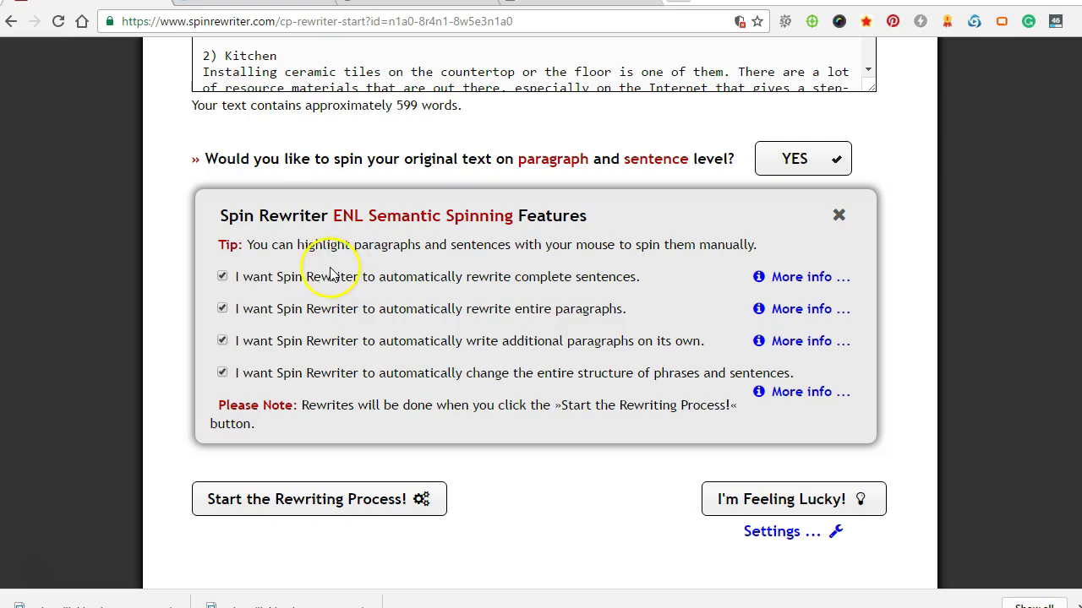
pyautogui.click(308, 512)
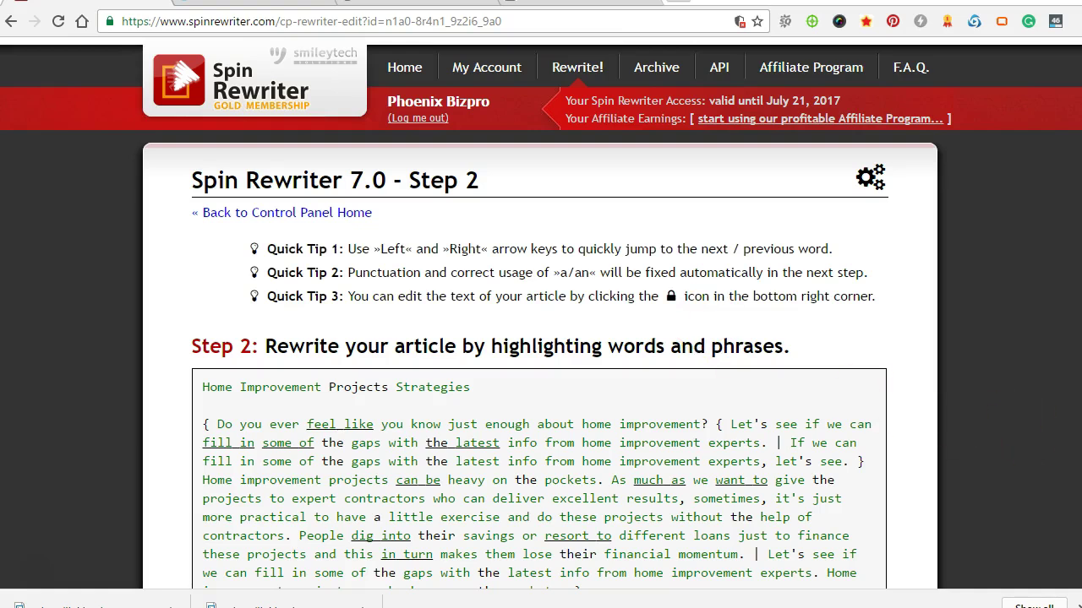
pyautogui.click(954, 418)
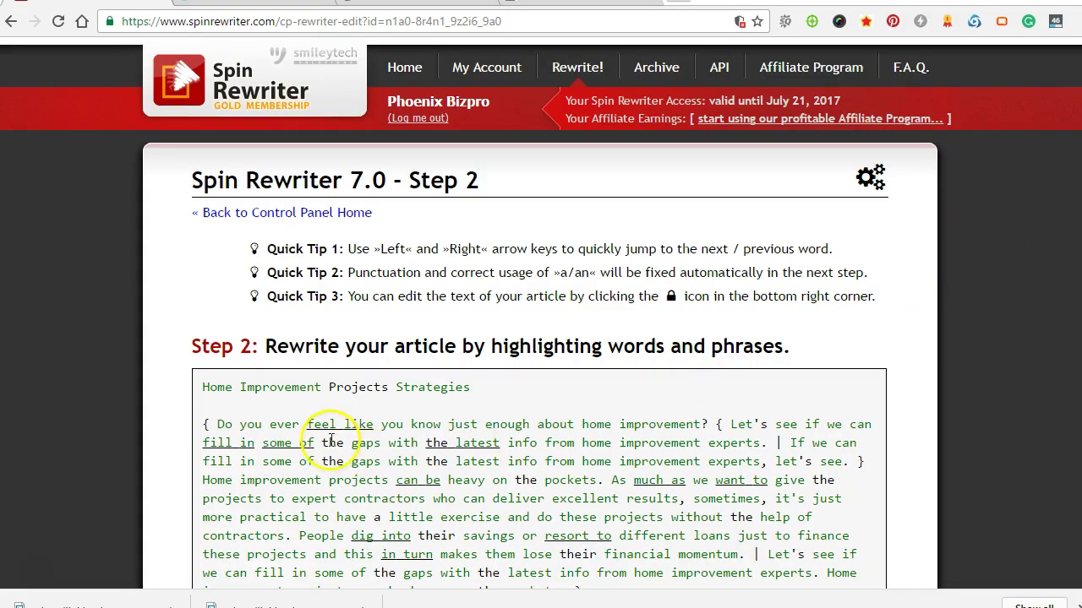
pyautogui.scroll(-3, 331, 440)
pyautogui.scroll(1, 321, 438)
pyautogui.scroll(2, 330, 288)
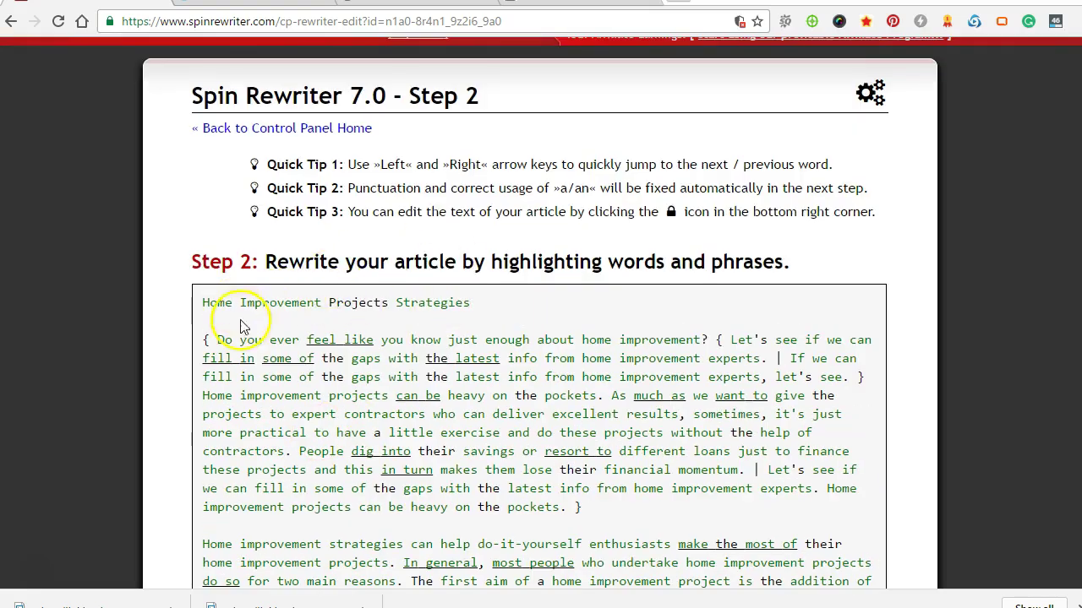
pyautogui.scroll(-2, 474, 389)
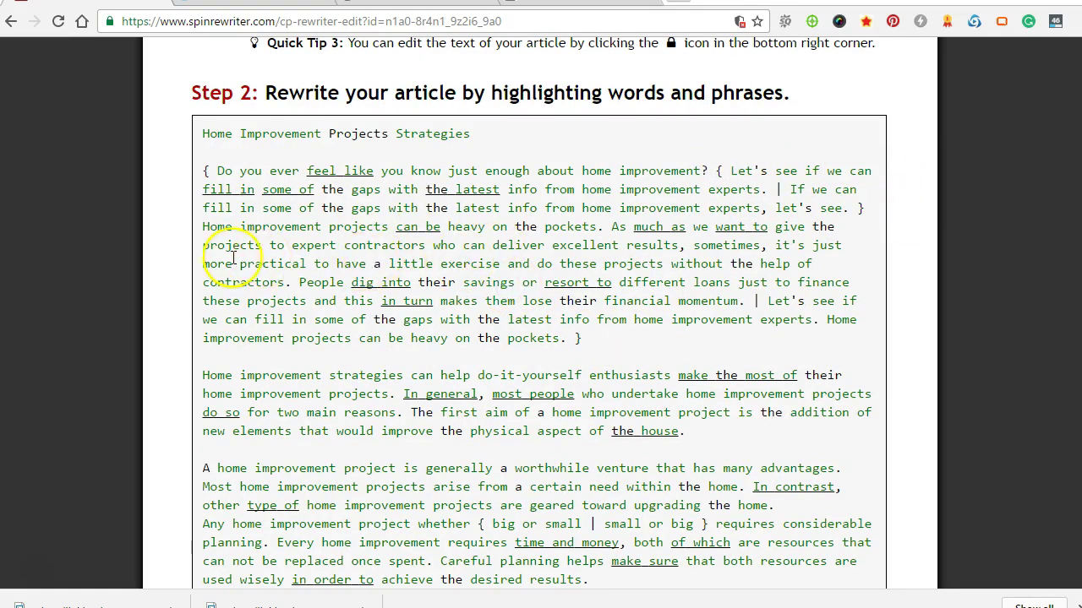
# Run the One-Click Rewrite on the article with default settings
pyautogui.scroll(-15, 363, 359)
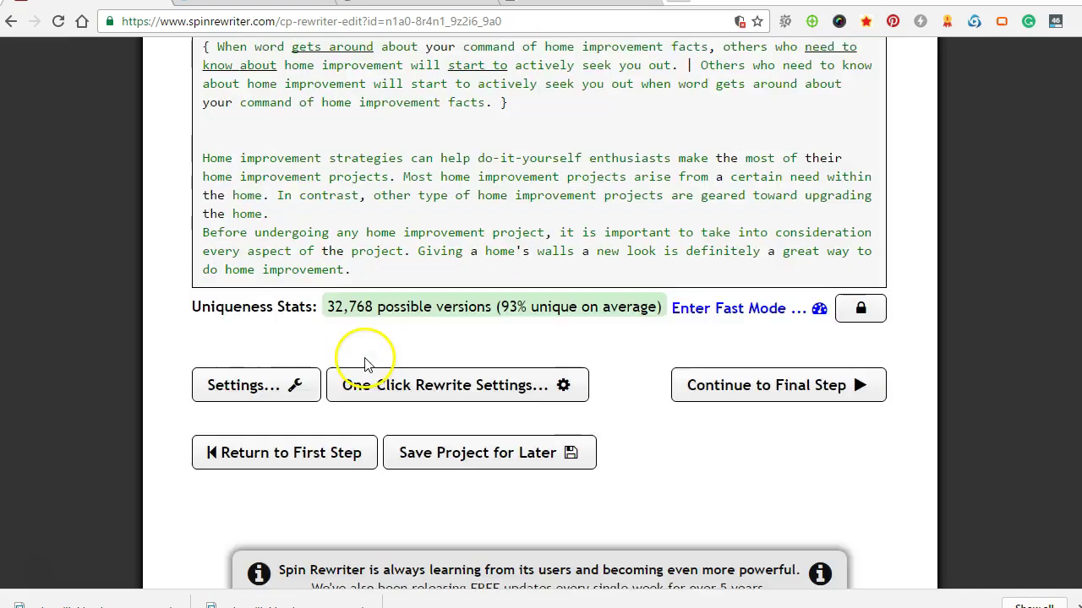
pyautogui.scroll(-2, 366, 364)
pyautogui.scroll(2, 355, 358)
pyautogui.click(420, 385)
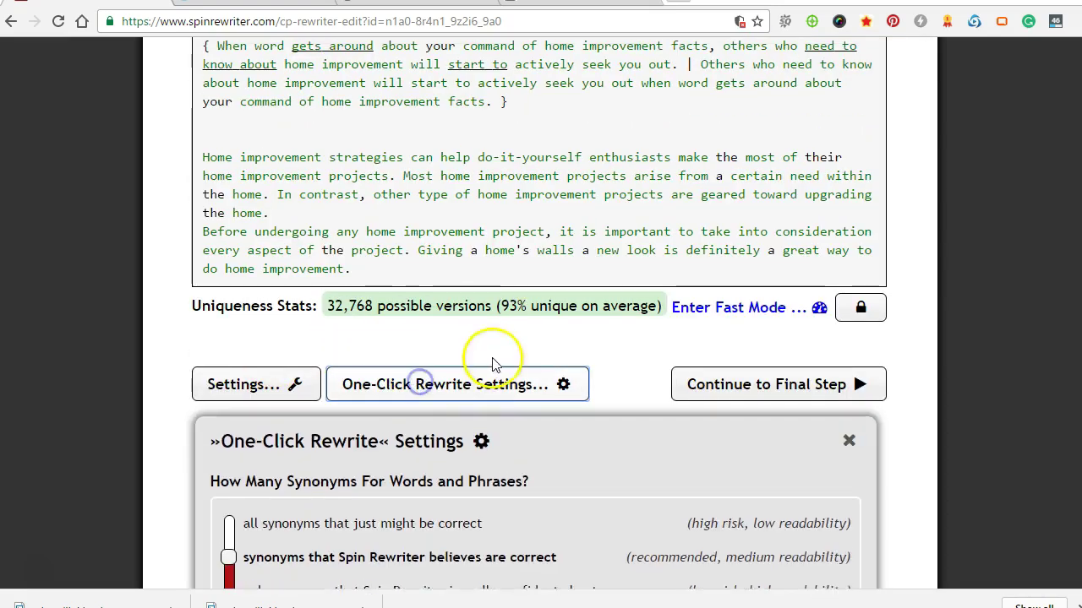
pyautogui.scroll(-3, 188, 434)
pyautogui.scroll(-1, 265, 451)
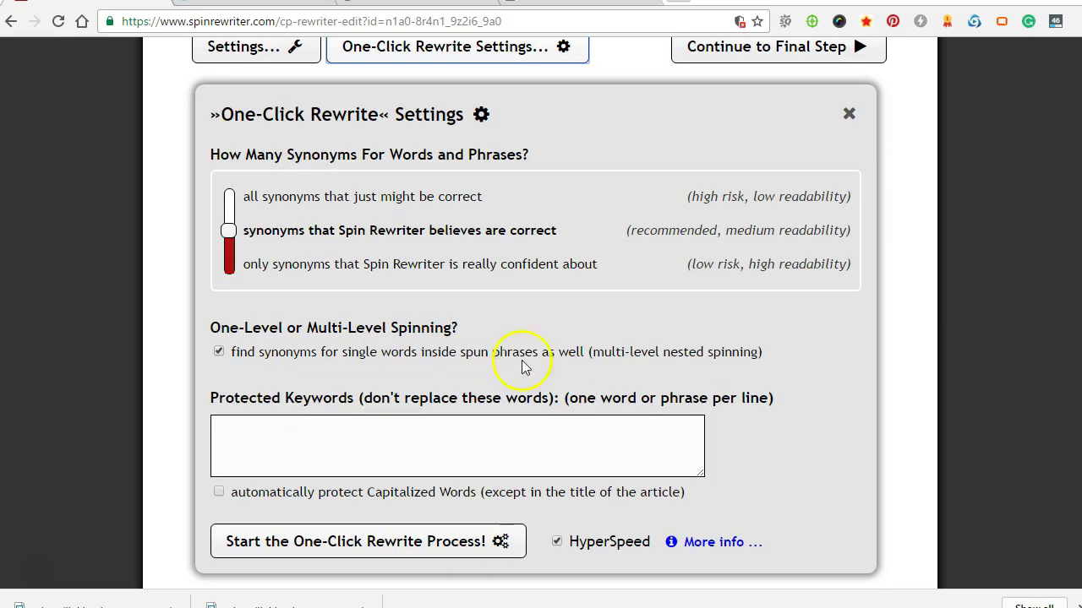
pyautogui.click(290, 543)
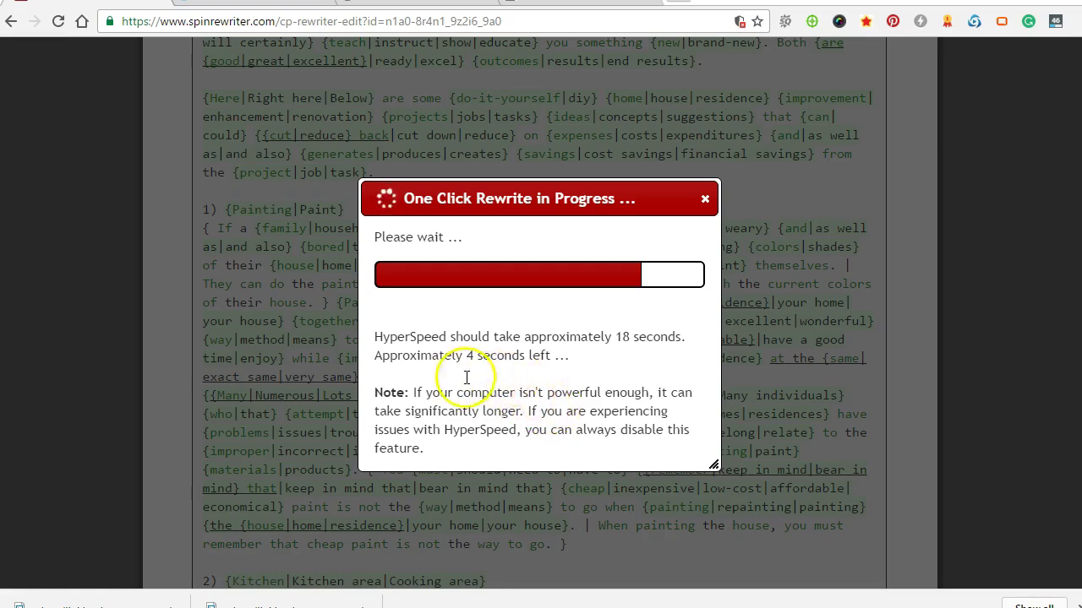
# Scroll through the spun article, rated billions of versions at 99% uniqueness
pyautogui.scroll(1, 517, 417)
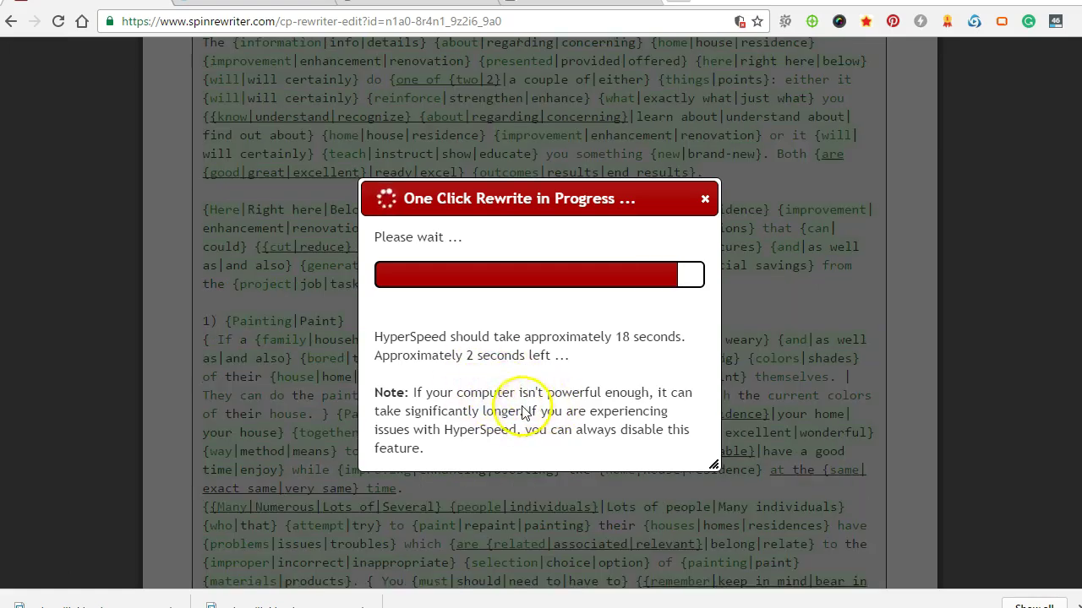
pyautogui.scroll(1, 477, 416)
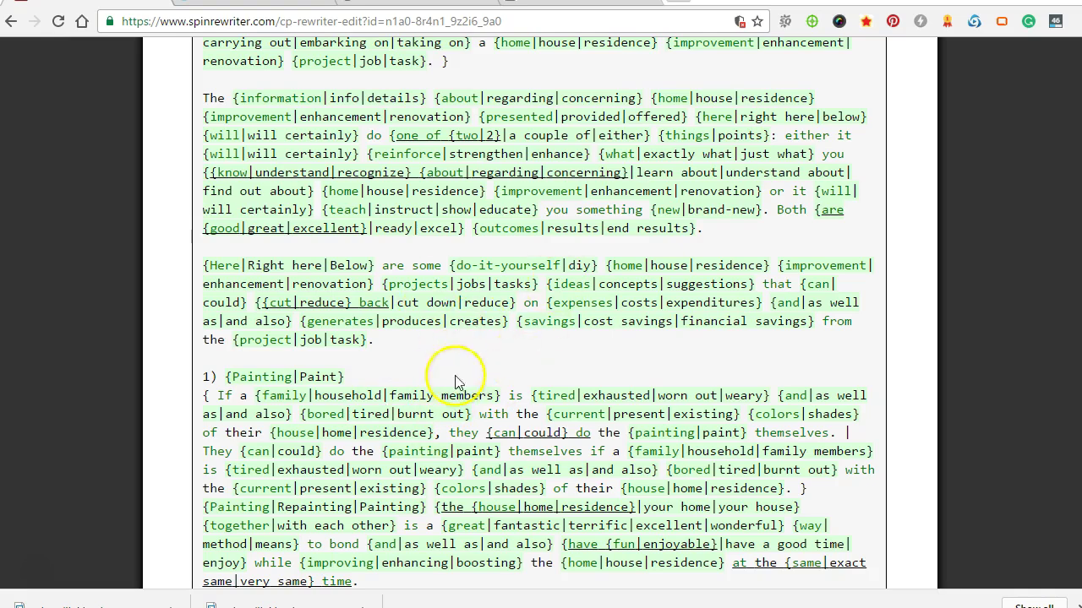
pyautogui.scroll(-10, 389, 474)
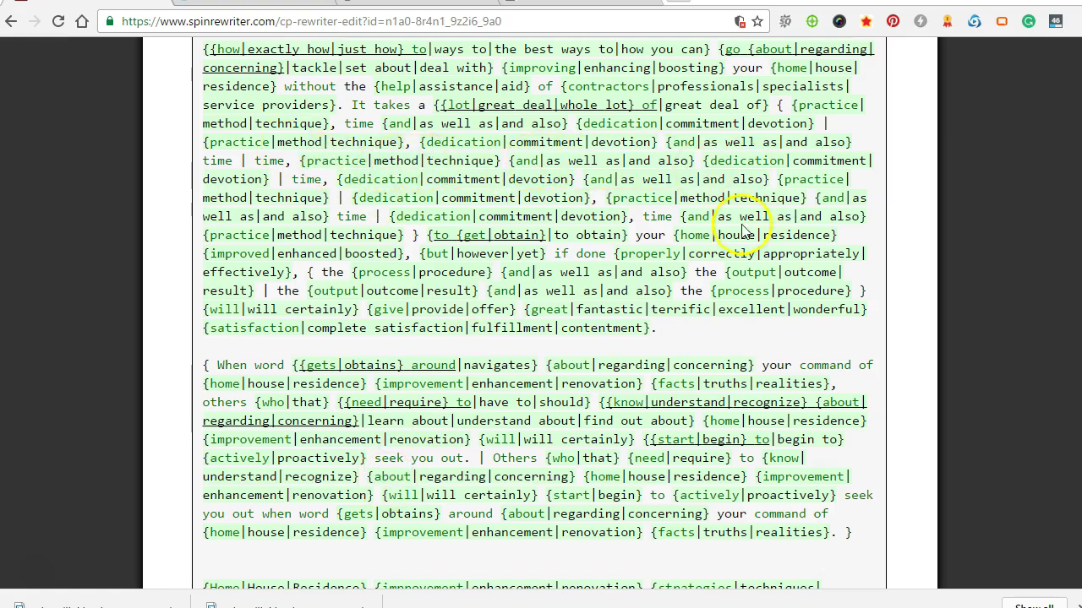
pyautogui.scroll(-6, 488, 329)
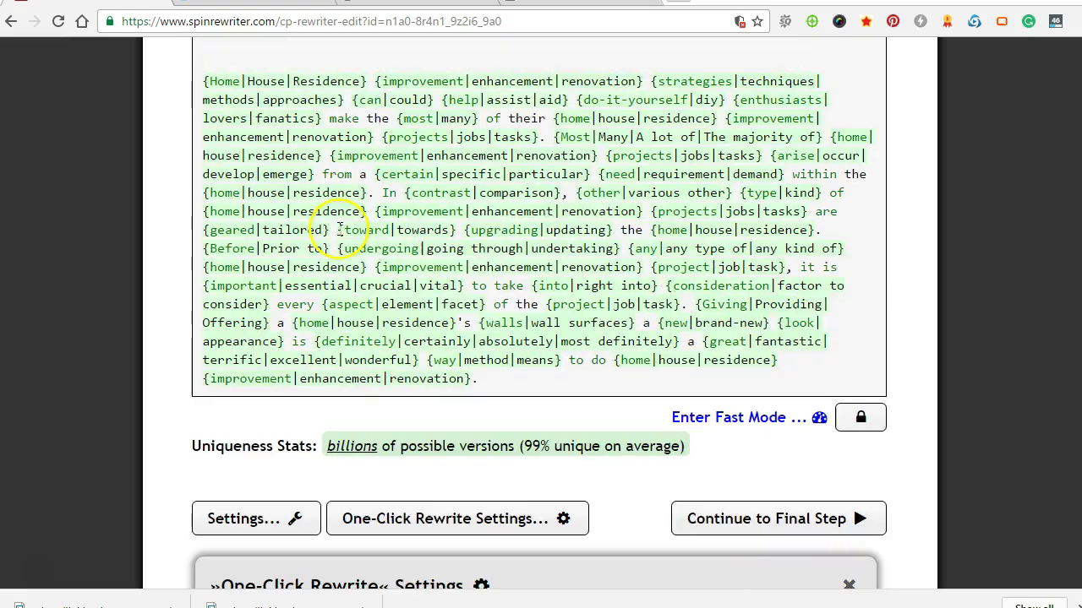
pyautogui.scroll(-1, 400, 380)
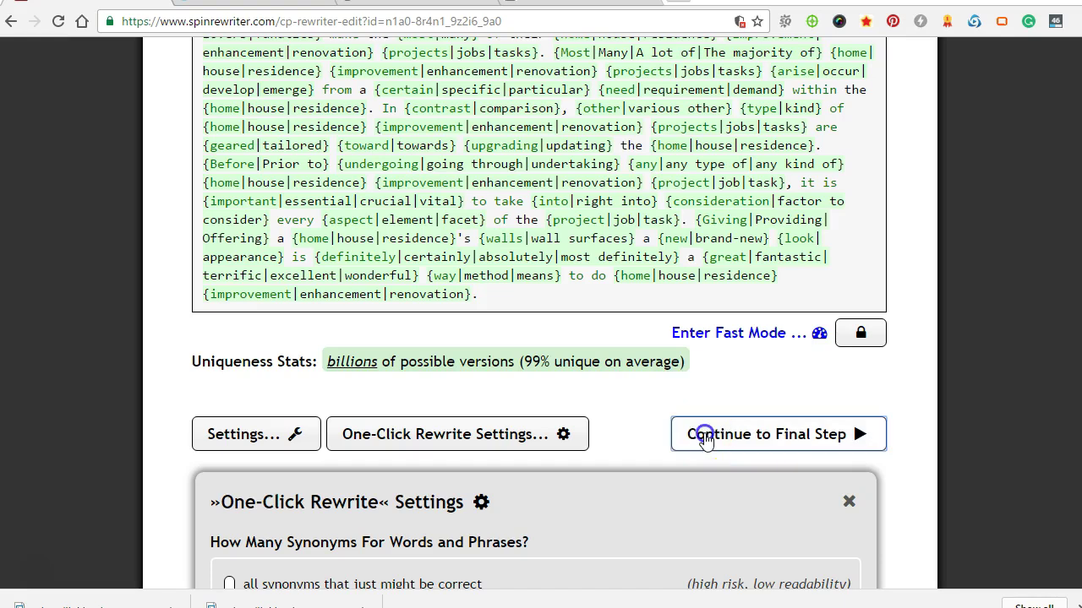
# Continue the spun article to the final step
pyautogui.click(702, 435)
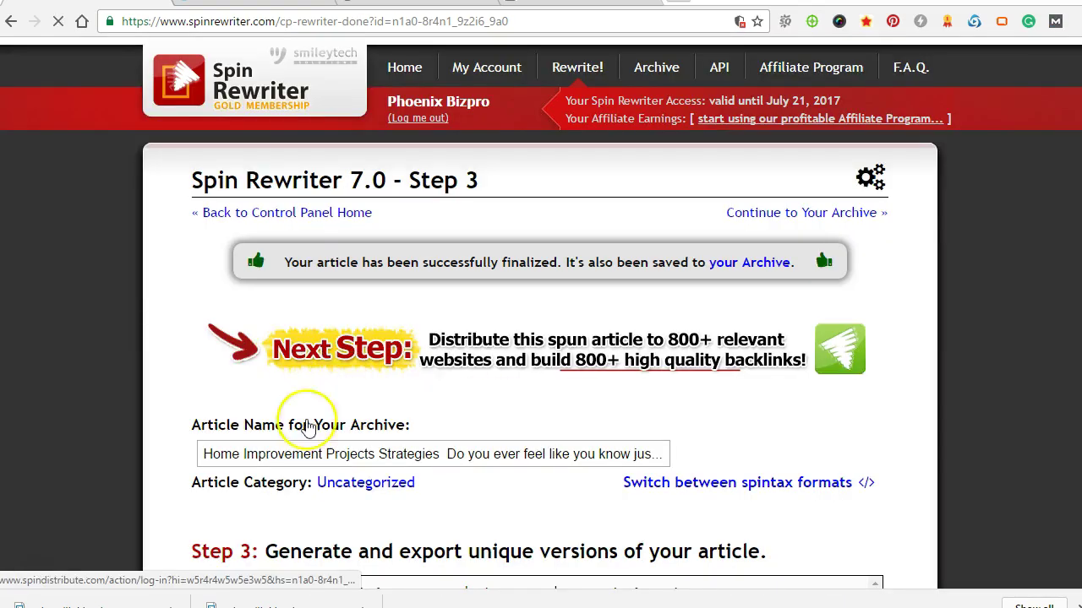
pyautogui.scroll(-4, 347, 398)
pyautogui.scroll(-15, 296, 330)
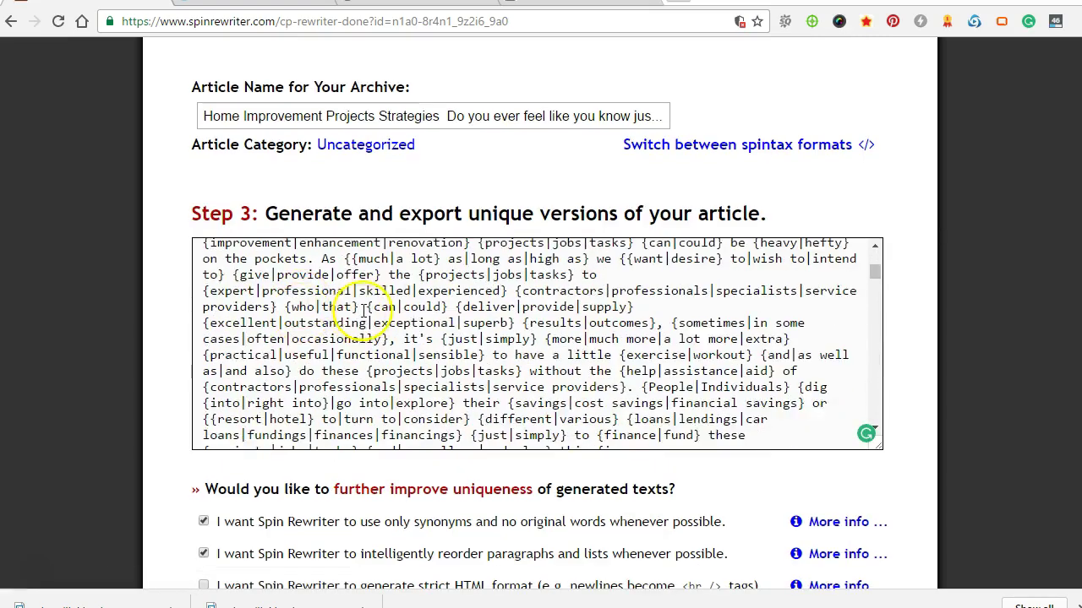
pyautogui.scroll(-15, 363, 316)
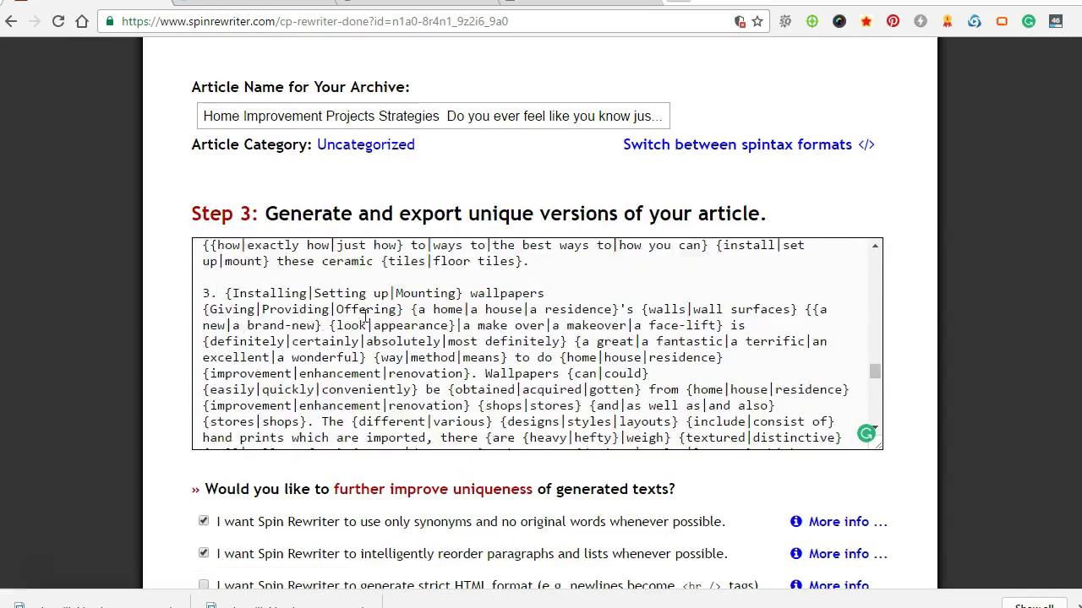
pyautogui.scroll(-4, 150, 472)
pyautogui.scroll(-3, 150, 471)
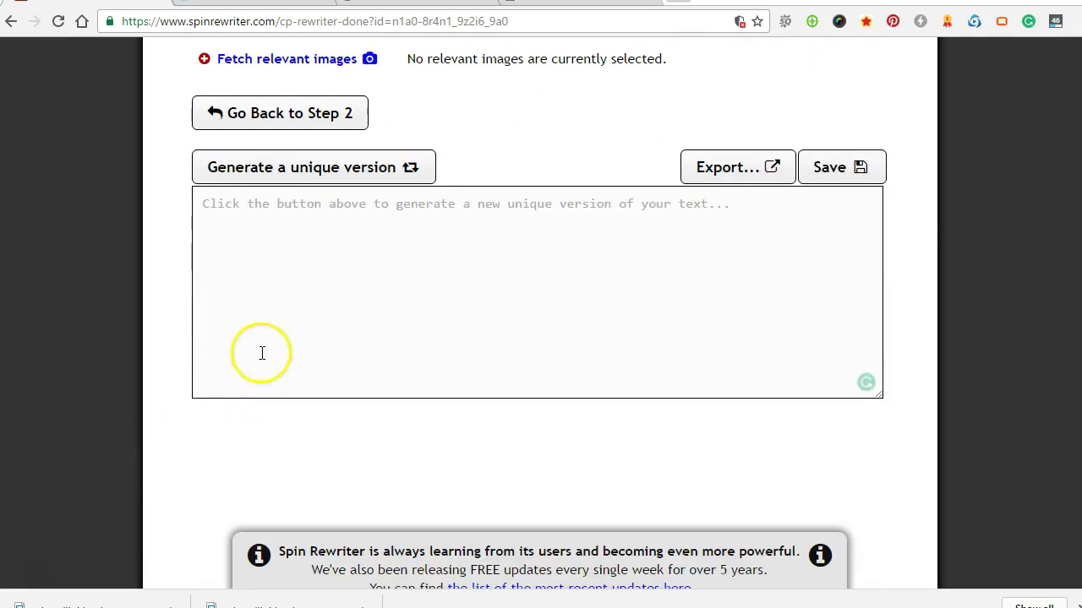
# Generate several unique versions, settling on a 98% unique, 644-word version for Copyscape
pyautogui.click(258, 164)
pyautogui.scroll(3, 150, 408)
pyautogui.scroll(-2, 158, 499)
pyautogui.click(309, 259)
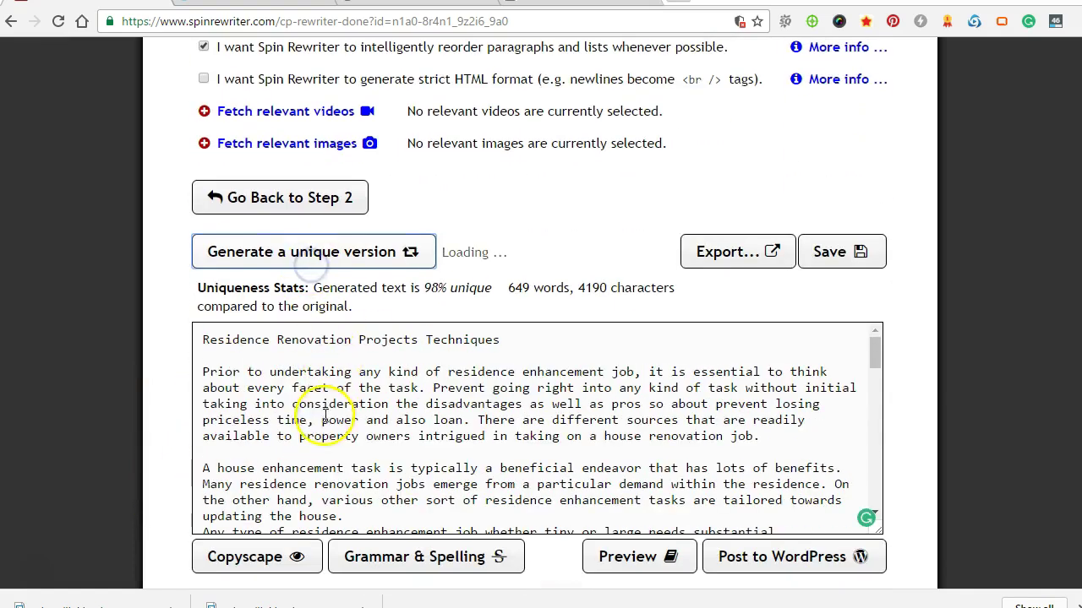
pyautogui.click(359, 252)
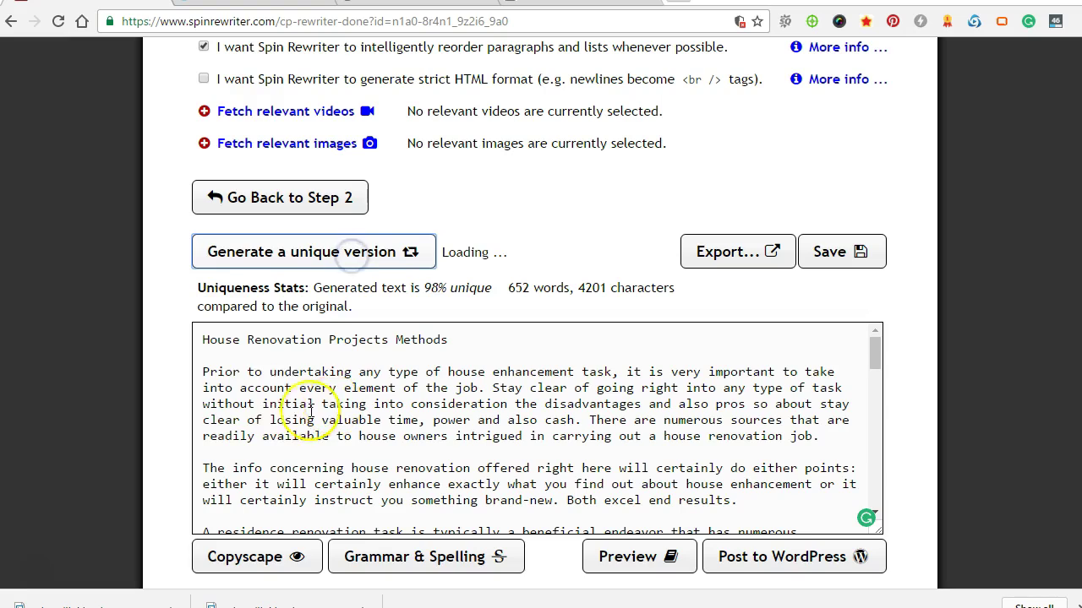
pyautogui.click(376, 253)
pyautogui.scroll(-2, 278, 429)
pyautogui.scroll(4, 338, 375)
pyautogui.scroll(-8, 253, 474)
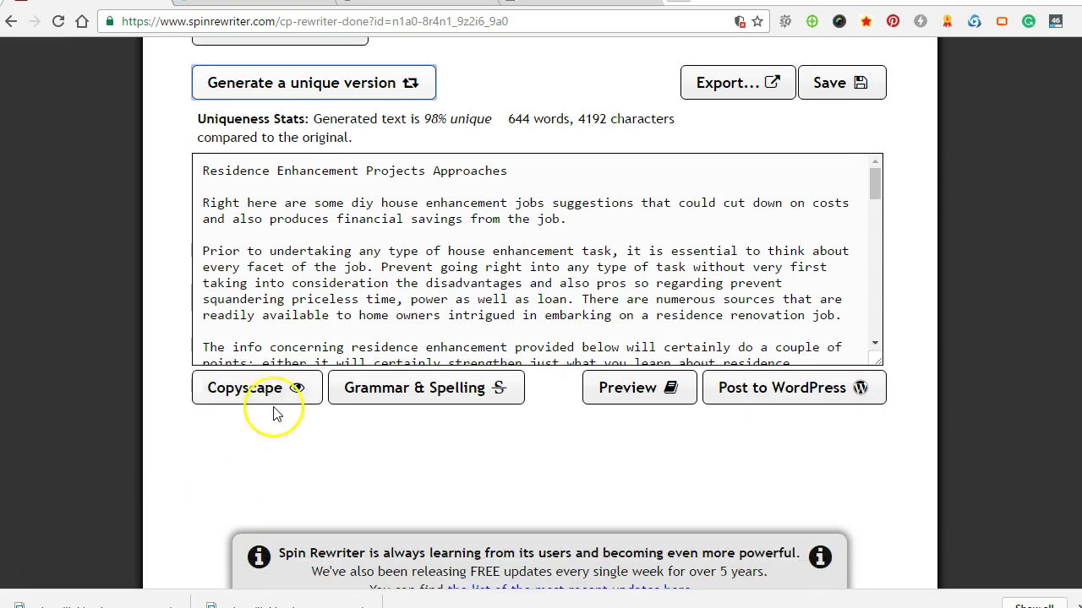
pyautogui.click(275, 390)
# Copyscape-check the version, then generate a fresh one and recheck it at 6–8% similarity
pyautogui.click(602, 372)
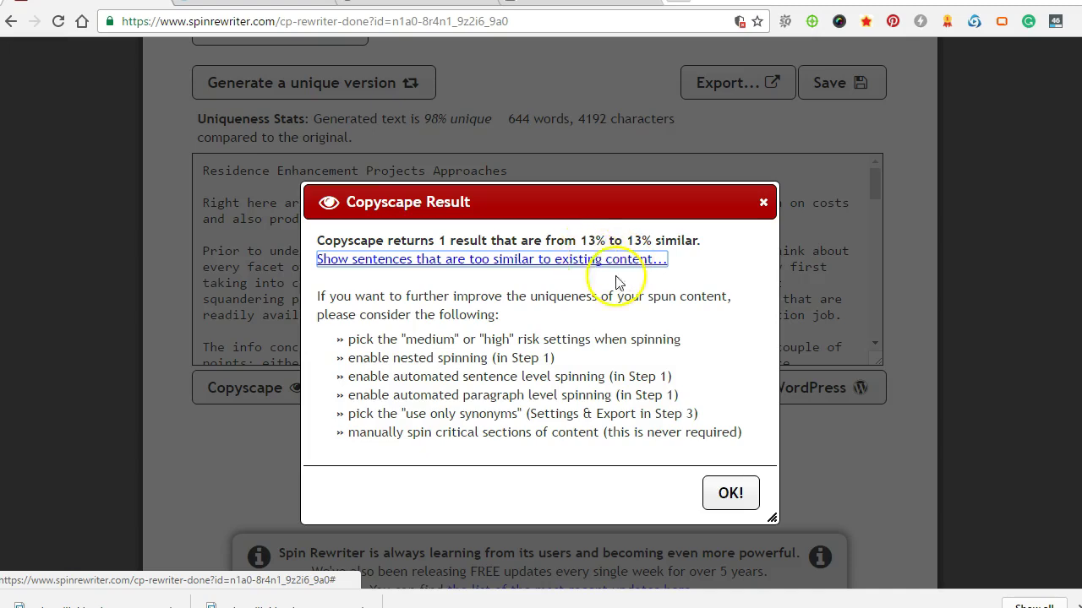
pyautogui.click(730, 492)
pyautogui.scroll(2, 285, 292)
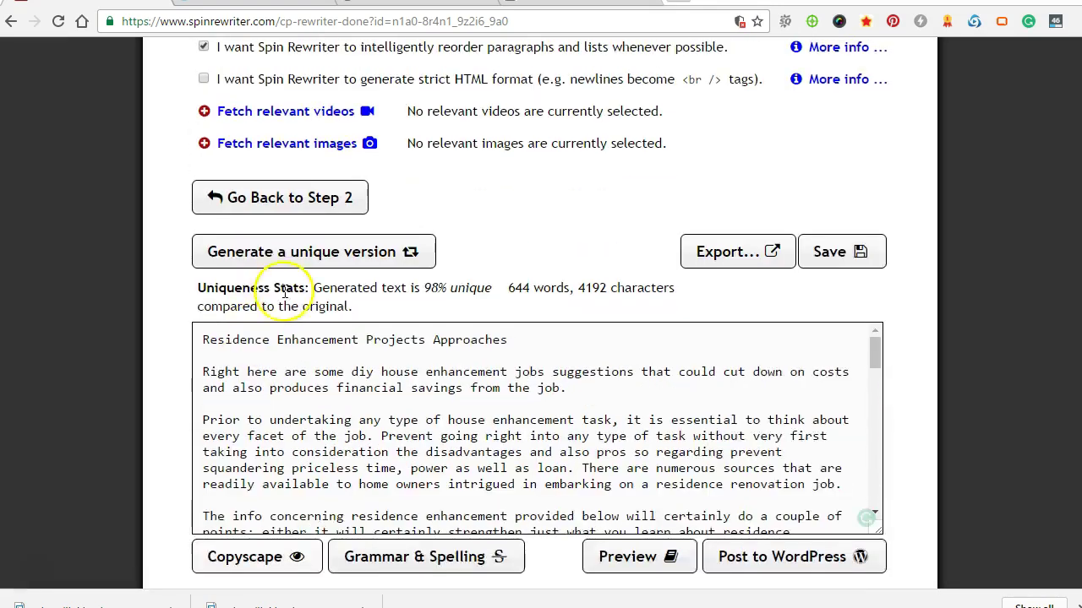
pyautogui.click(259, 252)
pyautogui.click(257, 557)
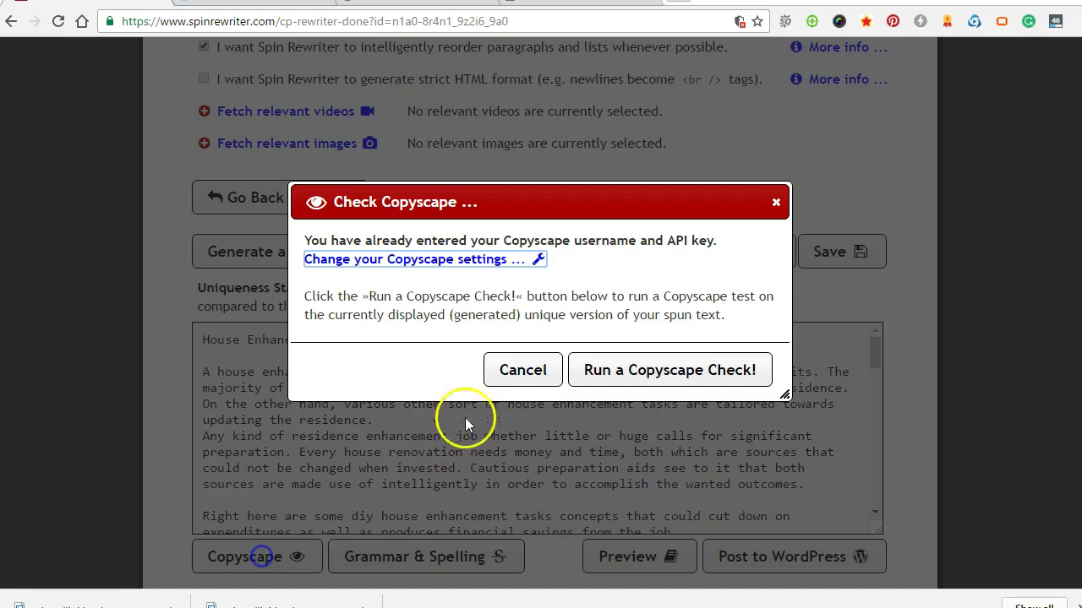
pyautogui.click(649, 378)
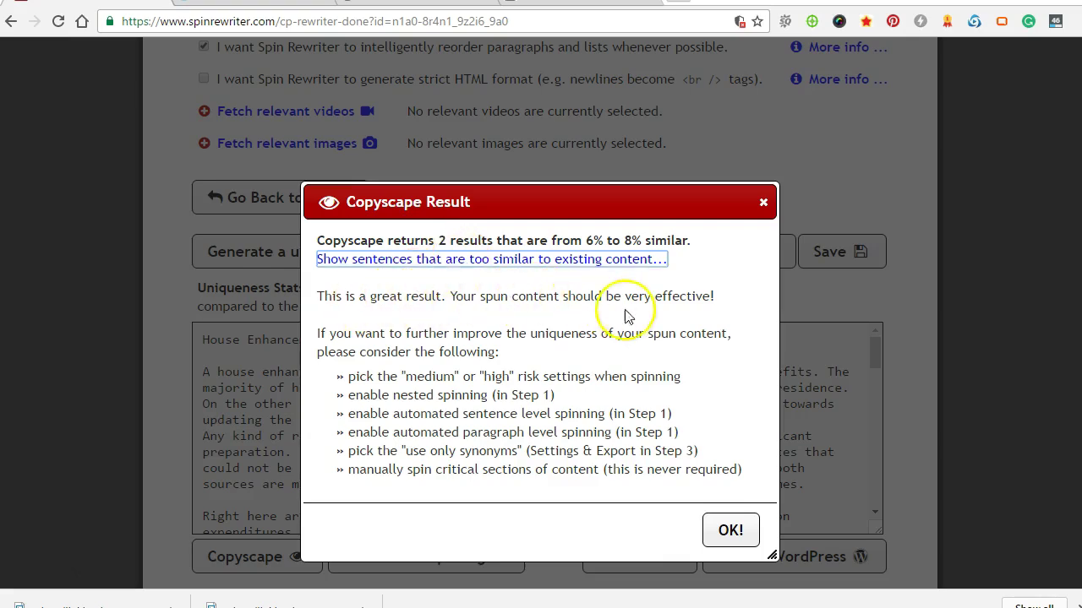
# Select the Step 3 spintax article text and bring up the open Money Robot windows
pyautogui.click(728, 534)
pyautogui.scroll(7, 355, 406)
pyautogui.scroll(-8, 693, 448)
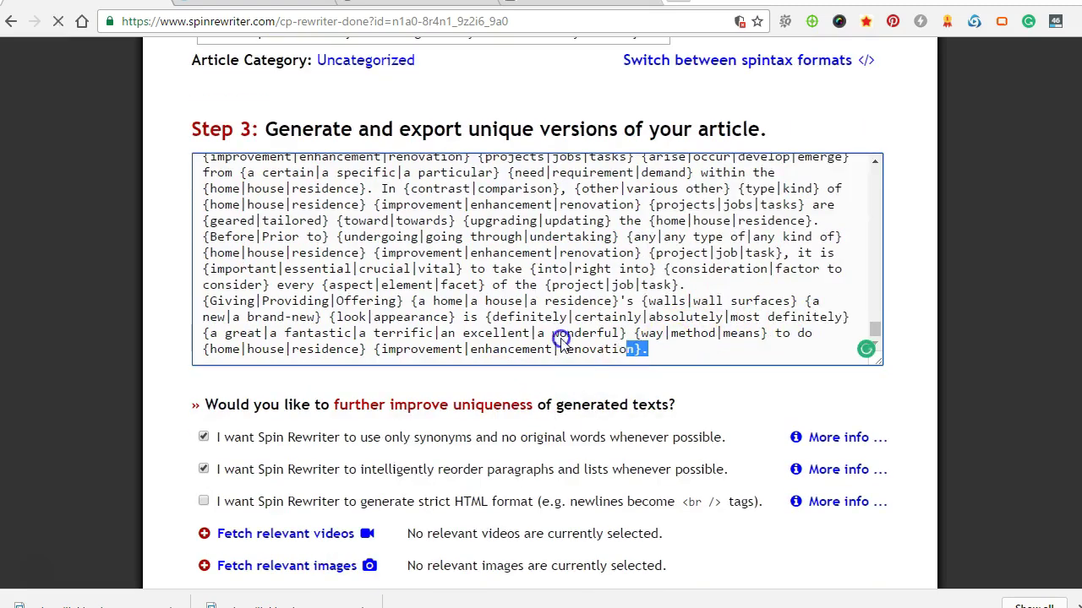
pyautogui.moveTo(647, 349); pyautogui.dragTo(232, 77)
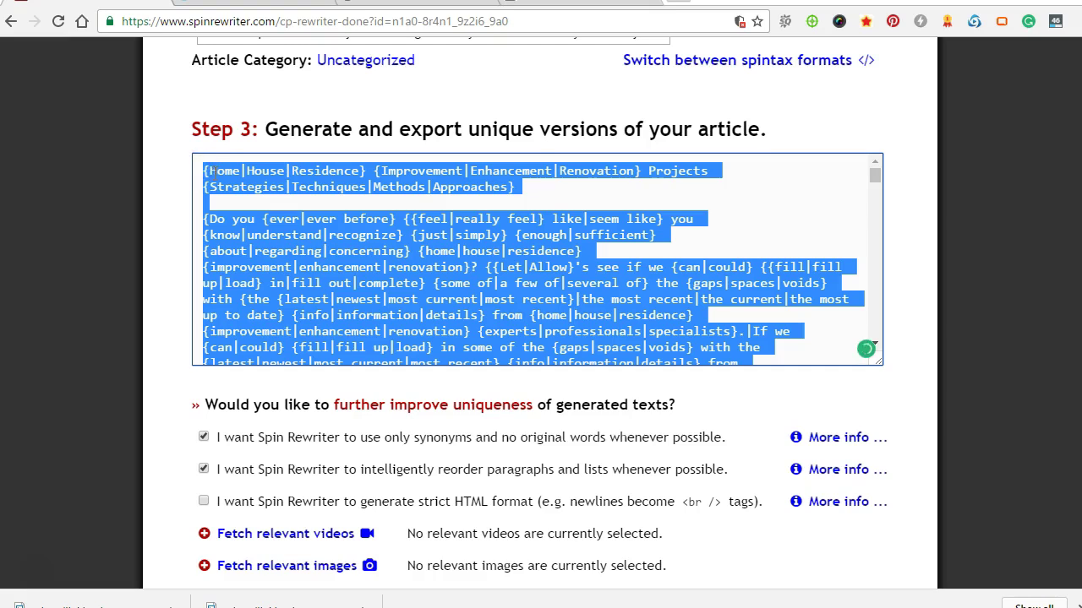
pyautogui.click(1081, 389)
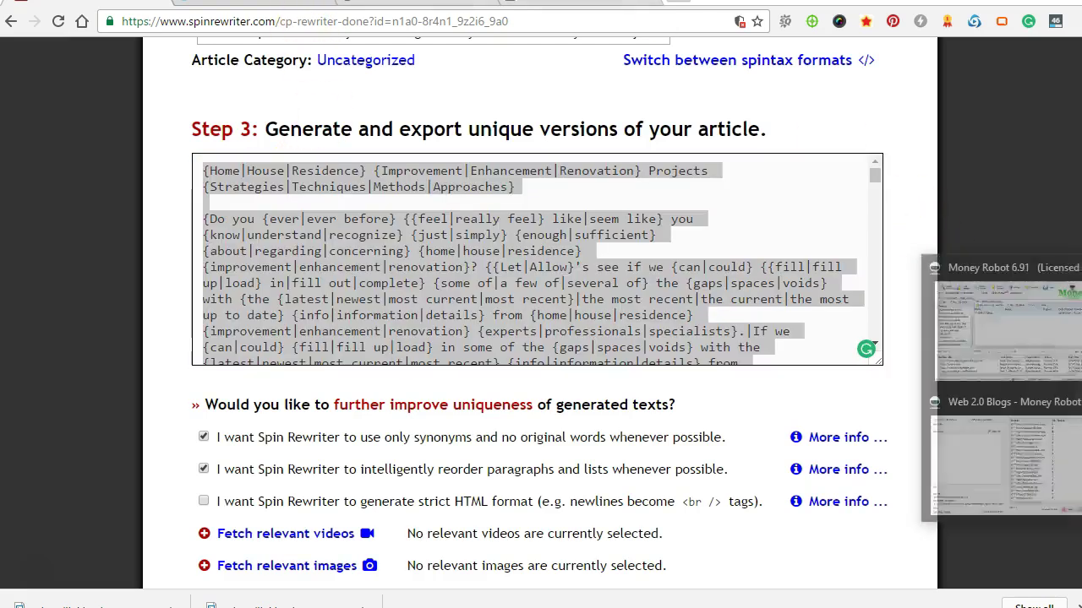
# Paste the spintax article into the Web 2.0 Blogs Article Body, then return to Spin Rewriter
pyautogui.click(956, 453)
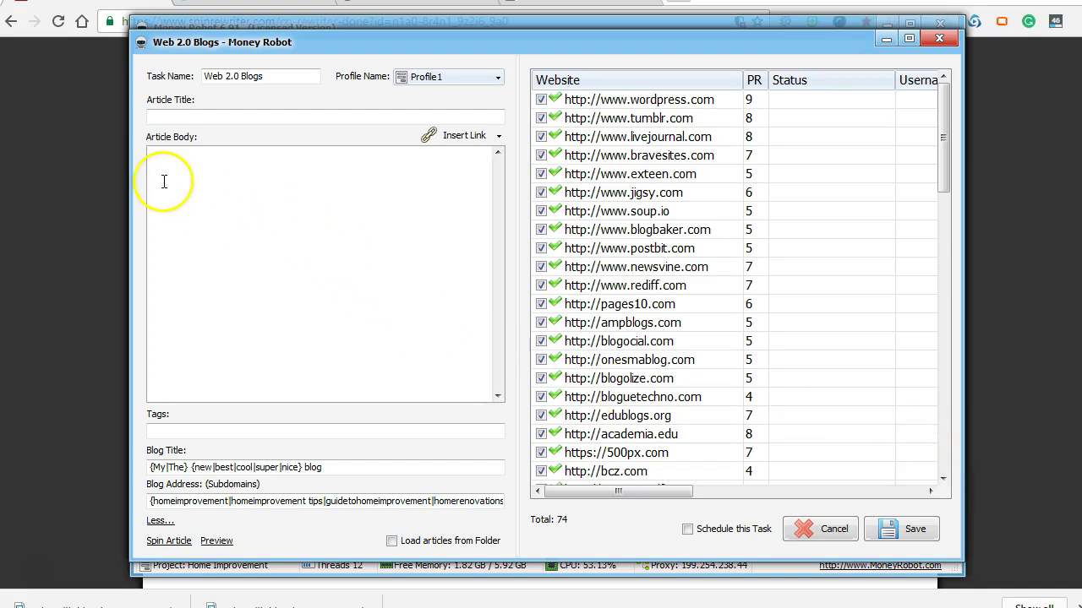
pyautogui.hotkey('ctrl', 'v')
pyautogui.scroll(4, 311, 313)
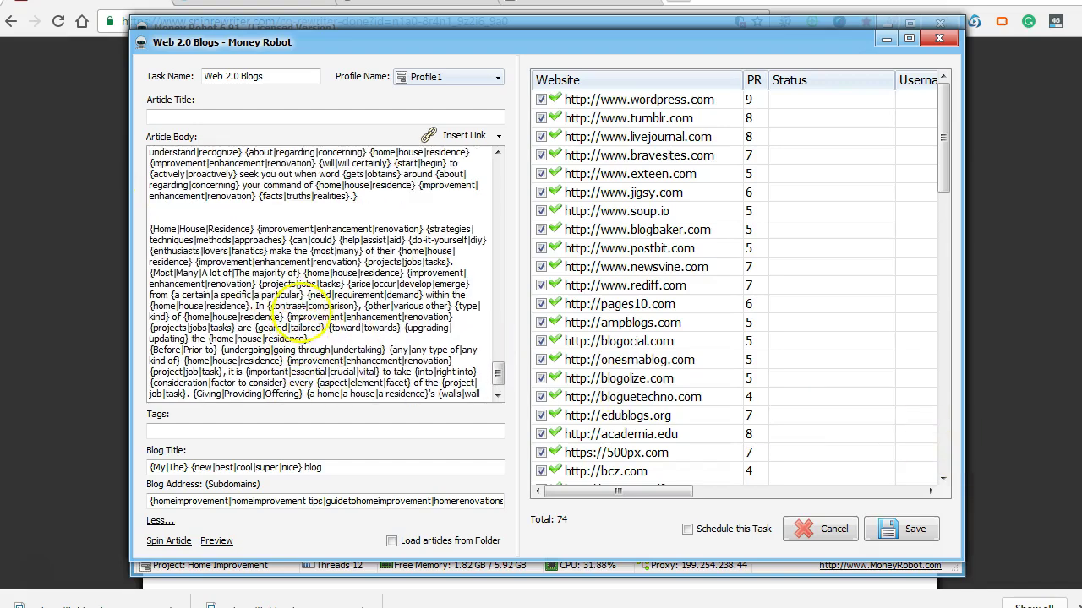
pyautogui.scroll(5, 311, 312)
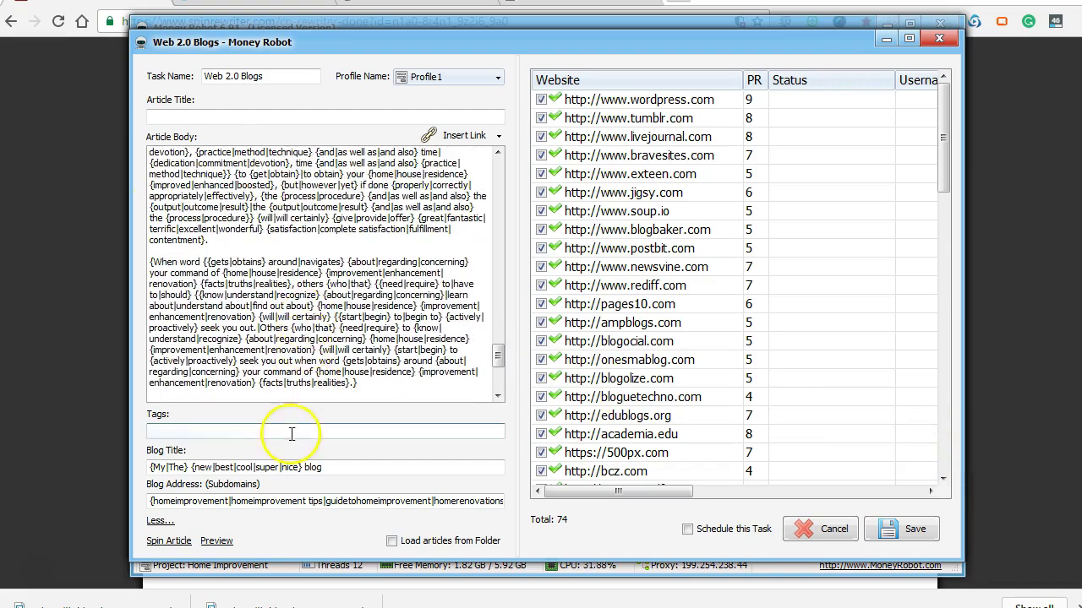
pyautogui.click(196, 118)
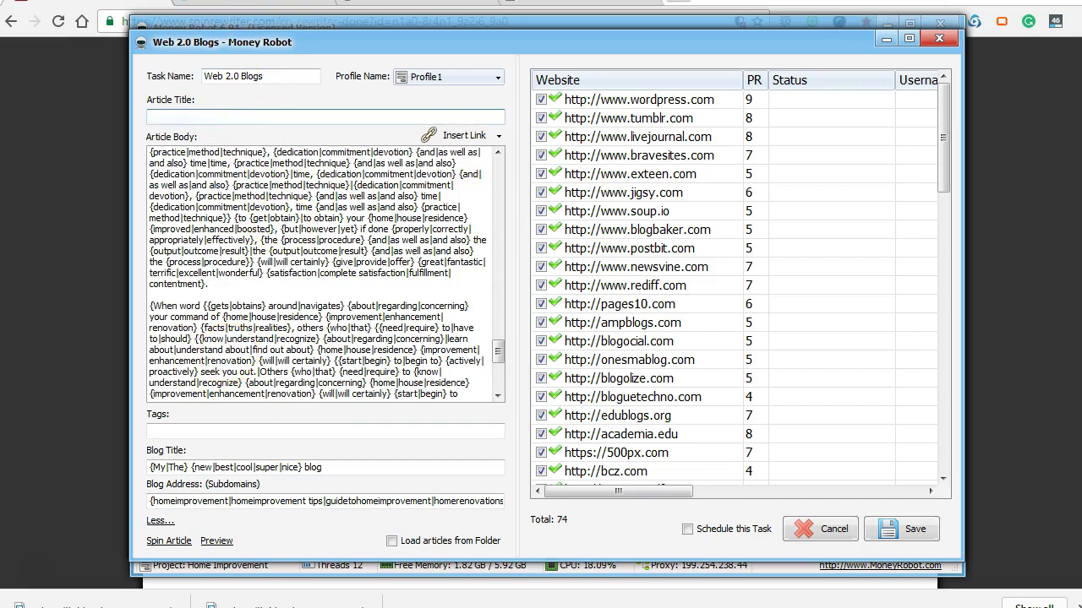
pyautogui.hotkey('alt', 'Tab')
# Start a new rewrite with 'The best home improvement tips and ideas blog' as the original text
pyautogui.scroll(5, 325, 249)
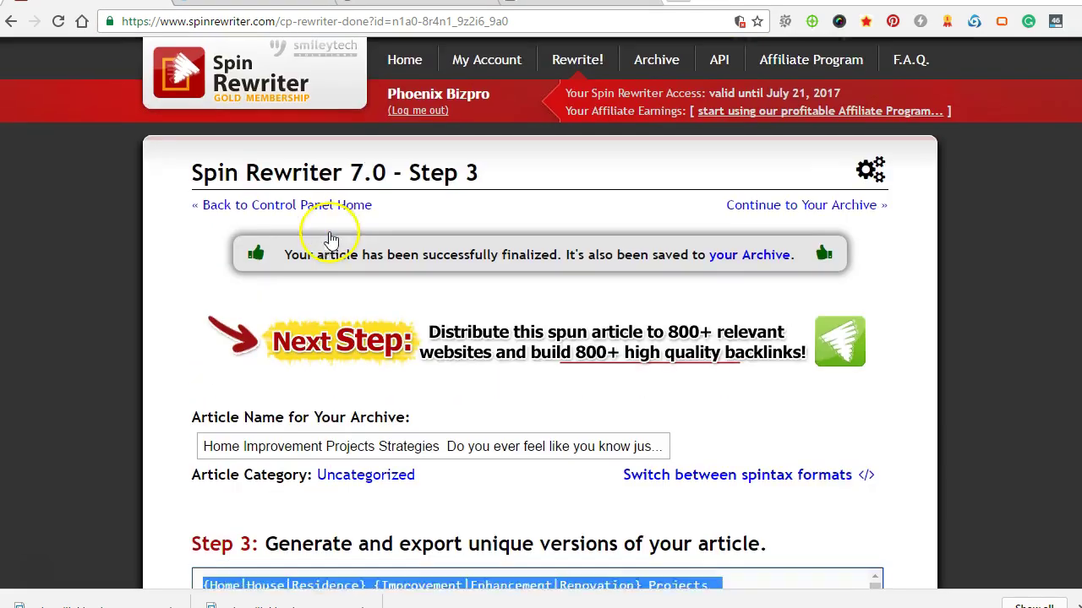
pyautogui.click(574, 69)
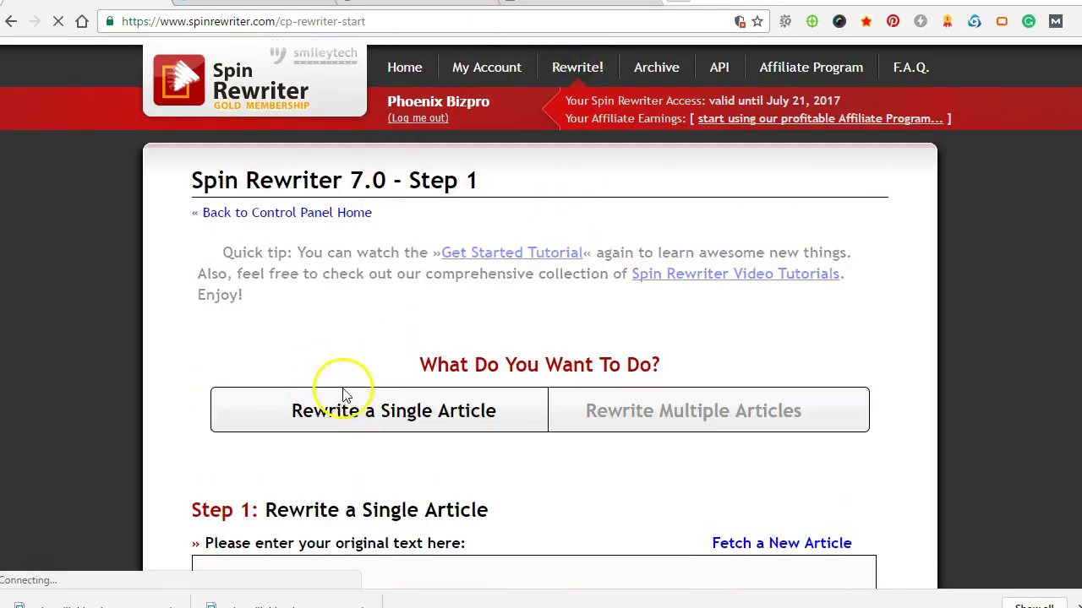
pyautogui.scroll(-3, 251, 355)
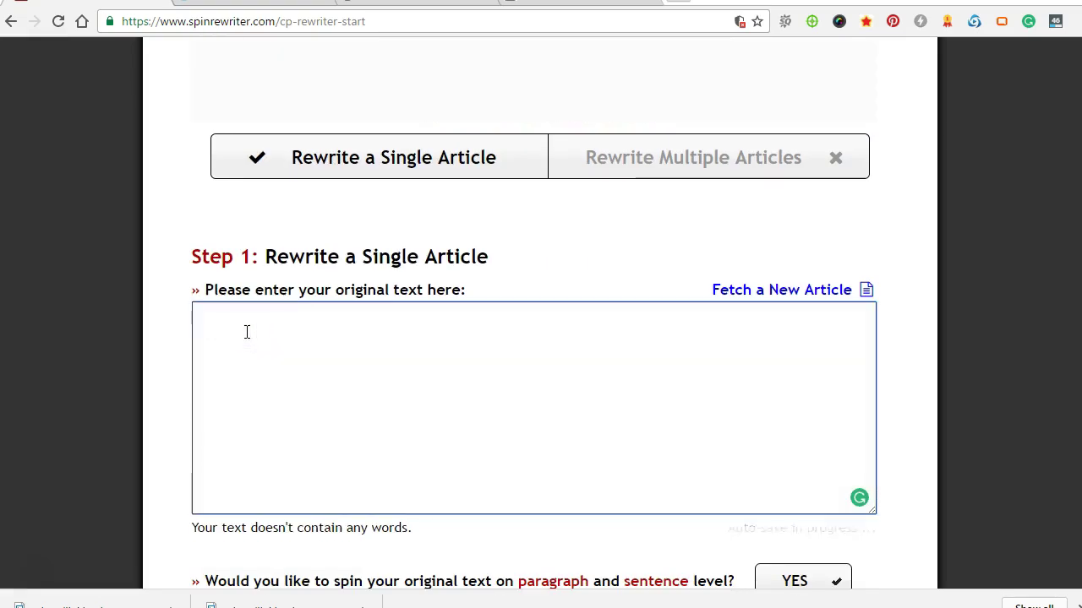
pyautogui.write('The ')
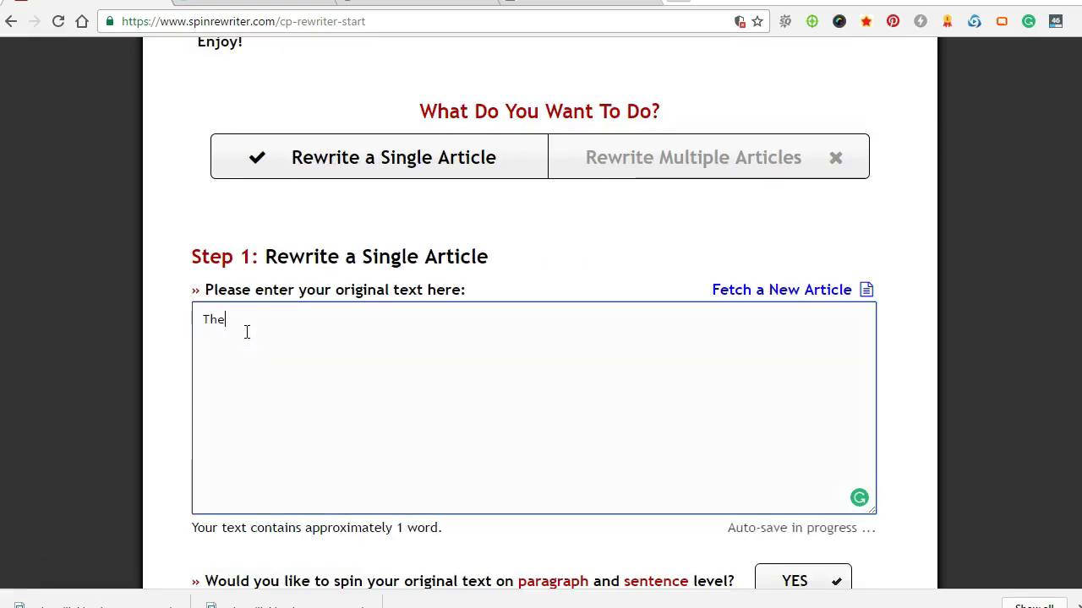
pyautogui.write('best home improvement tips and ideas blog')
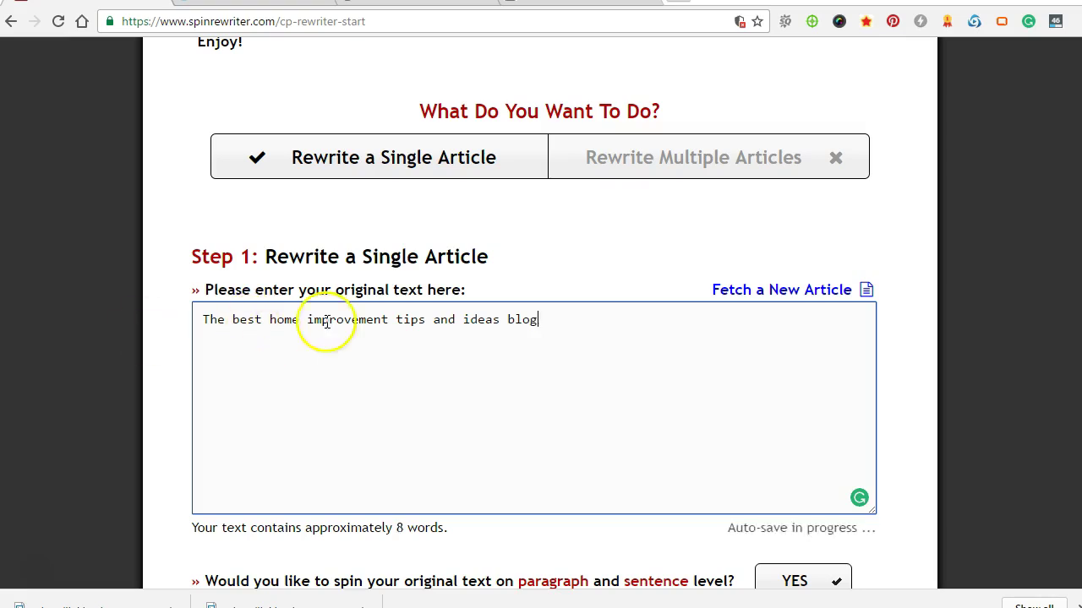
pyautogui.scroll(-2, 310, 301)
pyautogui.scroll(-2, 348, 392)
pyautogui.scroll(-2, 302, 502)
# Process the title and give 'The best' alternatives like The very best, The greatest, The leading
pyautogui.click(309, 500)
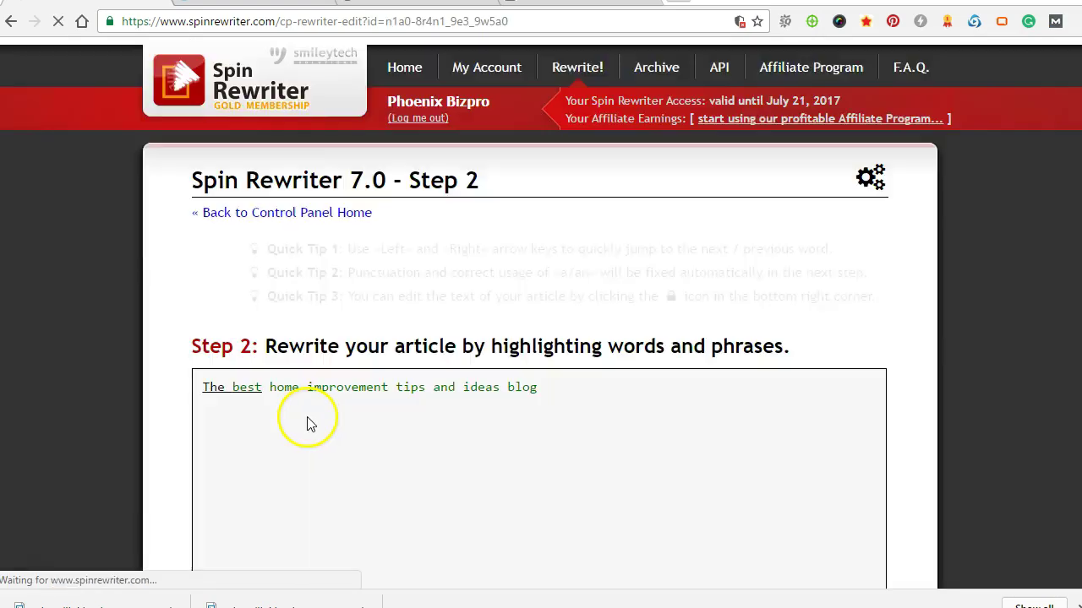
pyautogui.scroll(-2, 297, 379)
pyautogui.scroll(2, 287, 364)
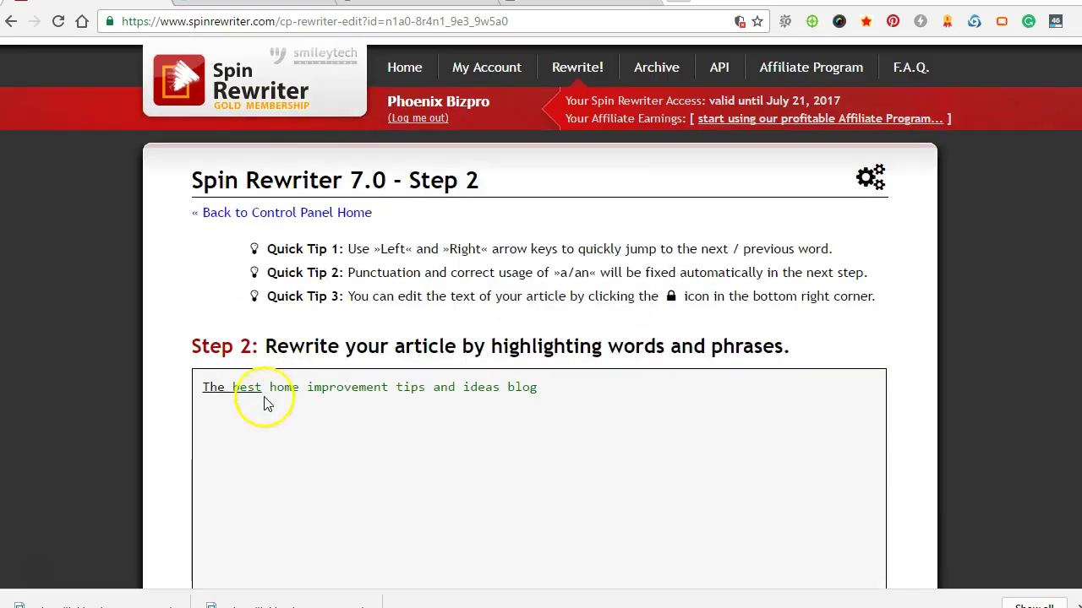
pyautogui.moveTo(261, 390); pyautogui.dragTo(202, 393)
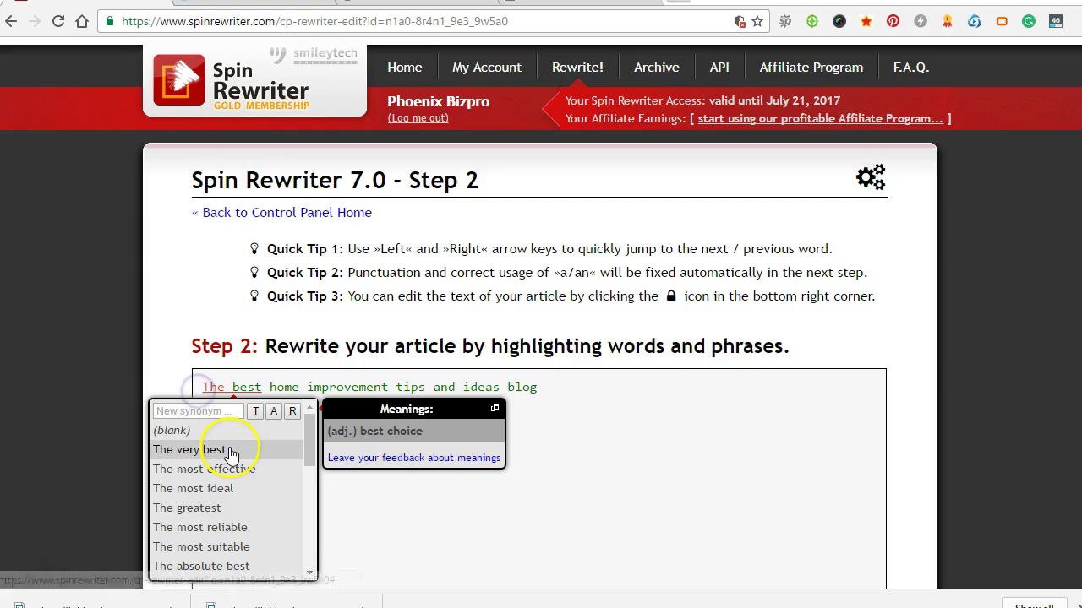
pyautogui.click(227, 449)
pyautogui.click(240, 470)
pyautogui.click(241, 490)
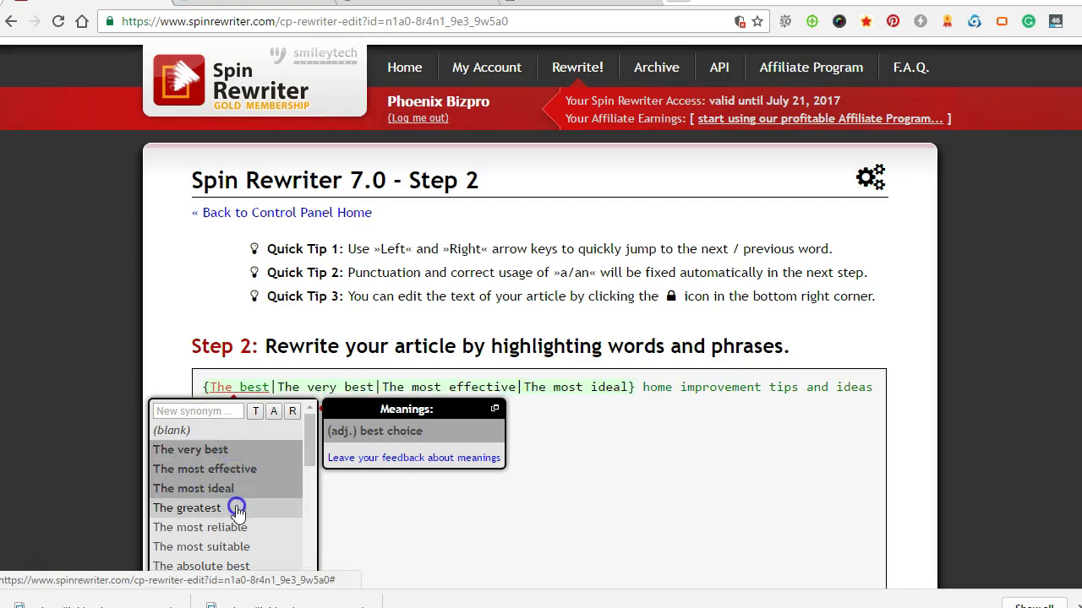
pyautogui.click(237, 508)
pyautogui.click(244, 527)
pyautogui.scroll(-2, 254, 499)
pyautogui.click(235, 482)
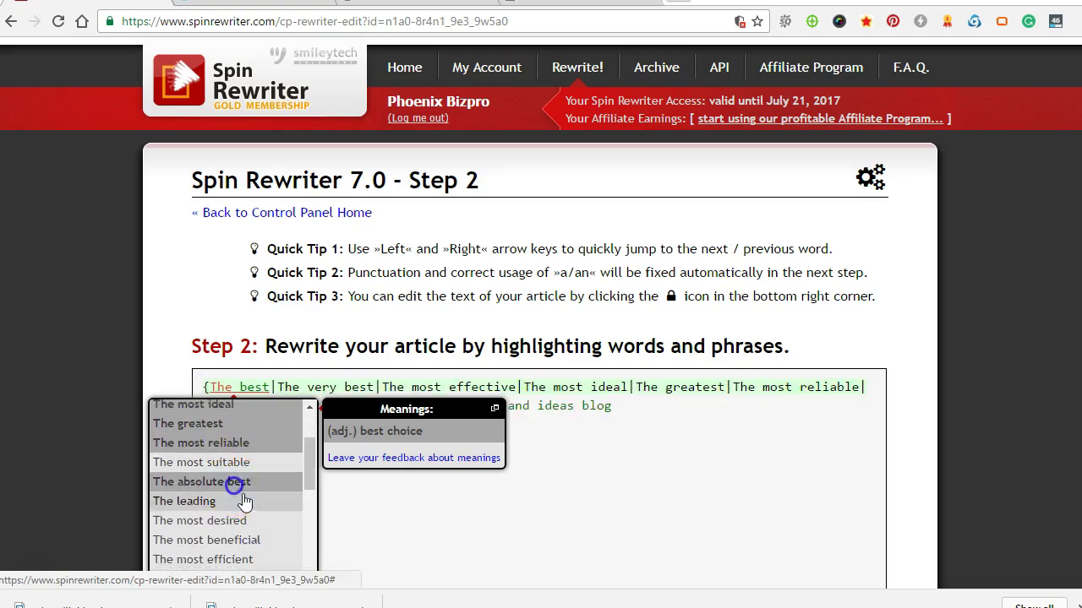
pyautogui.click(239, 507)
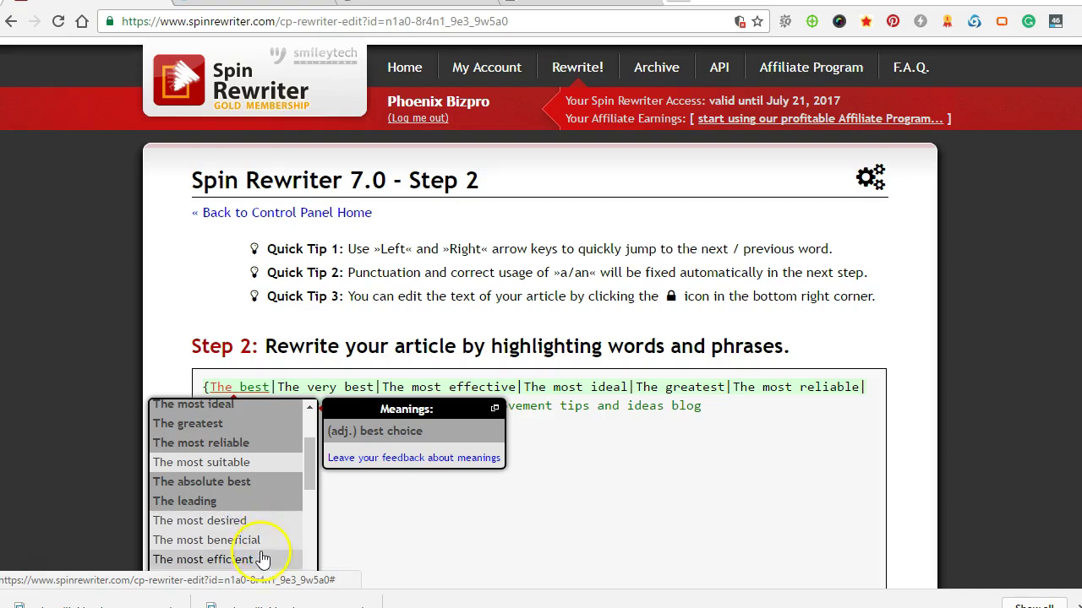
pyautogui.click(246, 524)
pyautogui.scroll(-2, 246, 528)
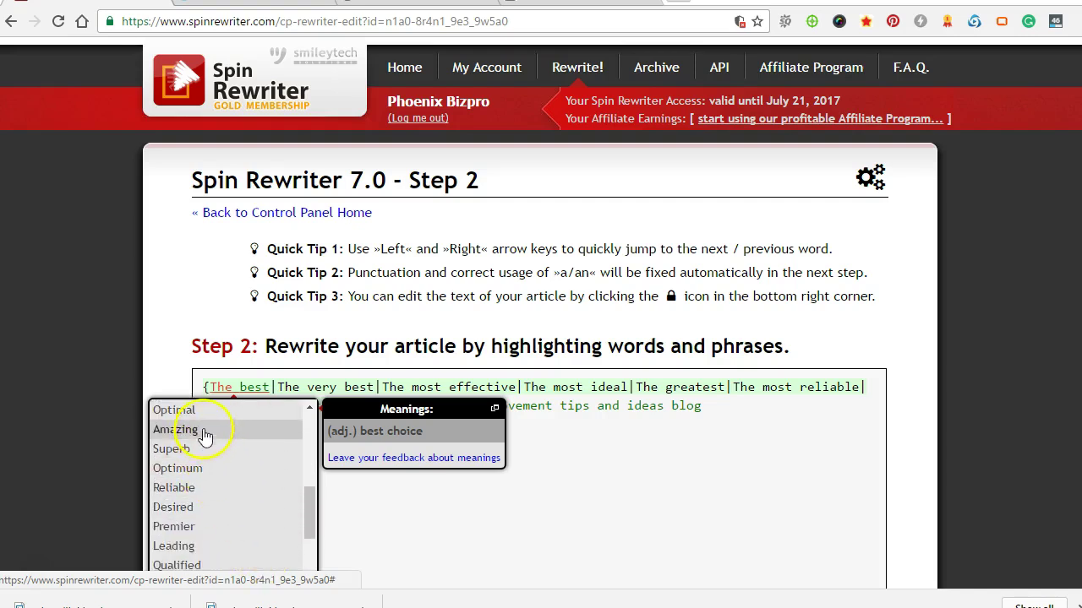
pyautogui.scroll(-2, 228, 461)
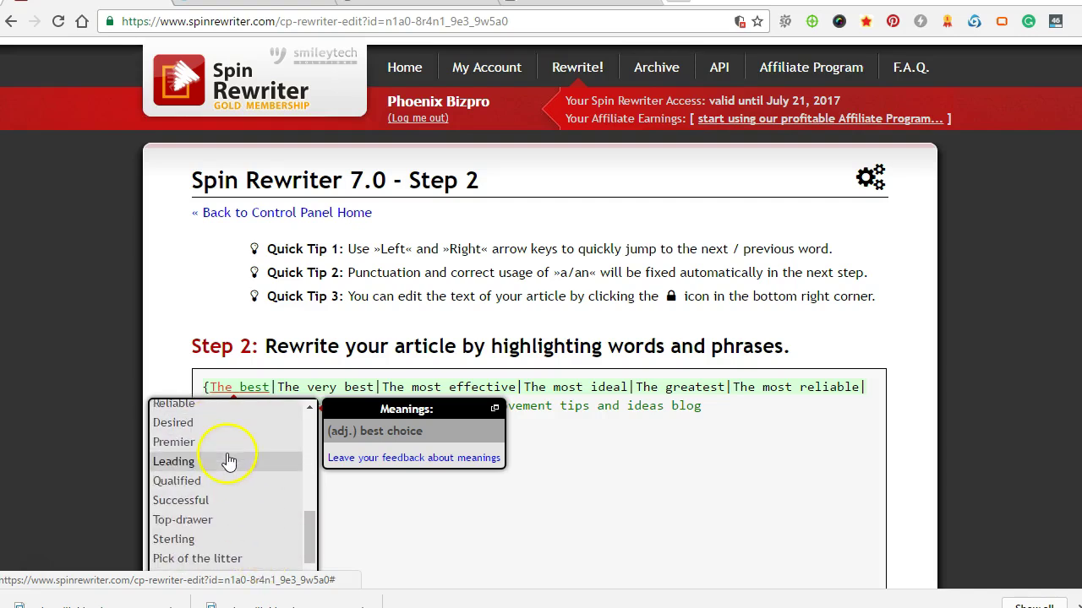
pyautogui.click(434, 552)
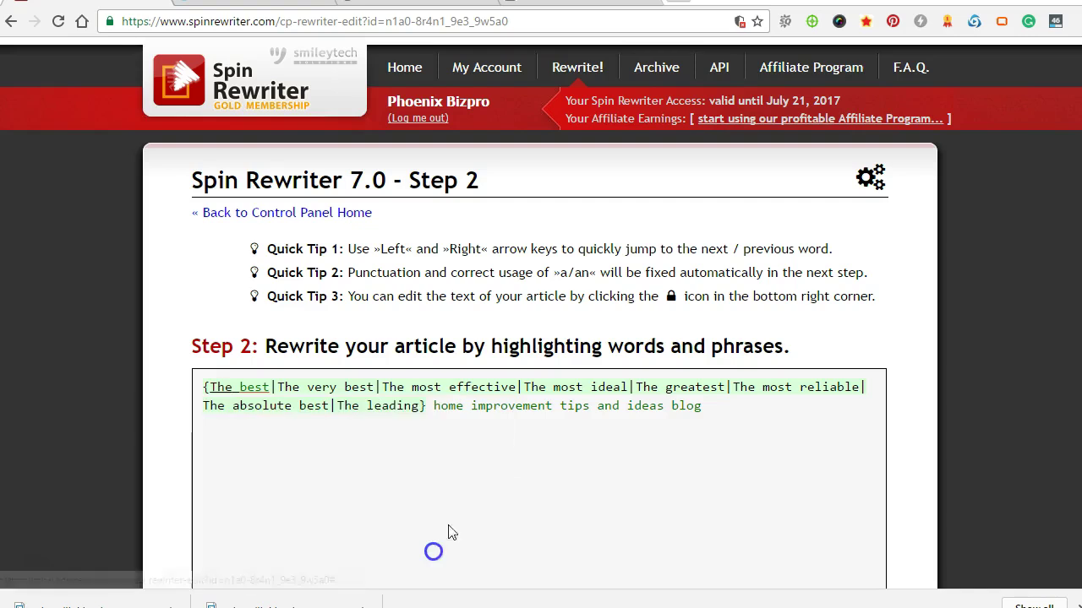
# Add house, residence, property, household and similar synonyms for 'home'
pyautogui.click(438, 406)
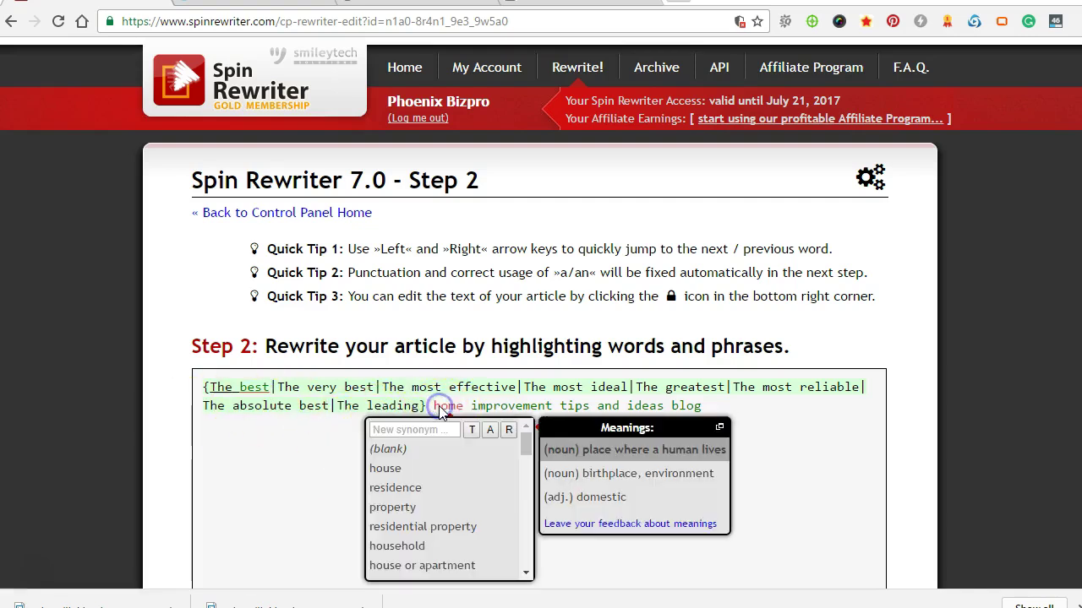
pyautogui.click(397, 471)
pyautogui.click(400, 494)
pyautogui.click(391, 507)
pyautogui.click(411, 526)
pyautogui.click(414, 546)
pyautogui.click(430, 568)
pyautogui.scroll(-3, 518, 448)
pyautogui.click(435, 457)
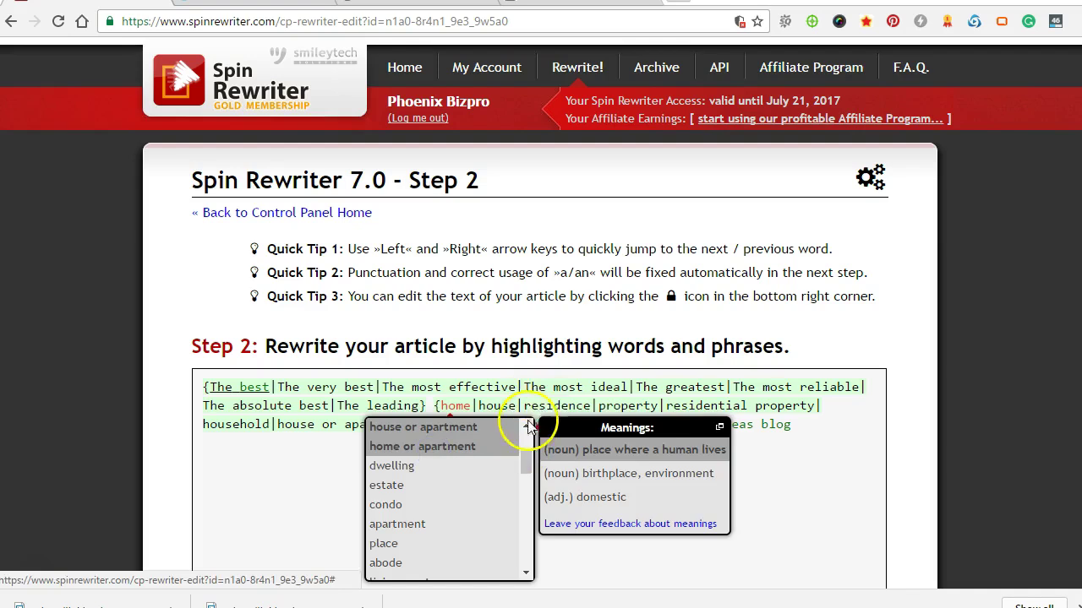
# Add enhancement, renovation and remodeling as synonyms for 'improvement'
pyautogui.click(587, 427)
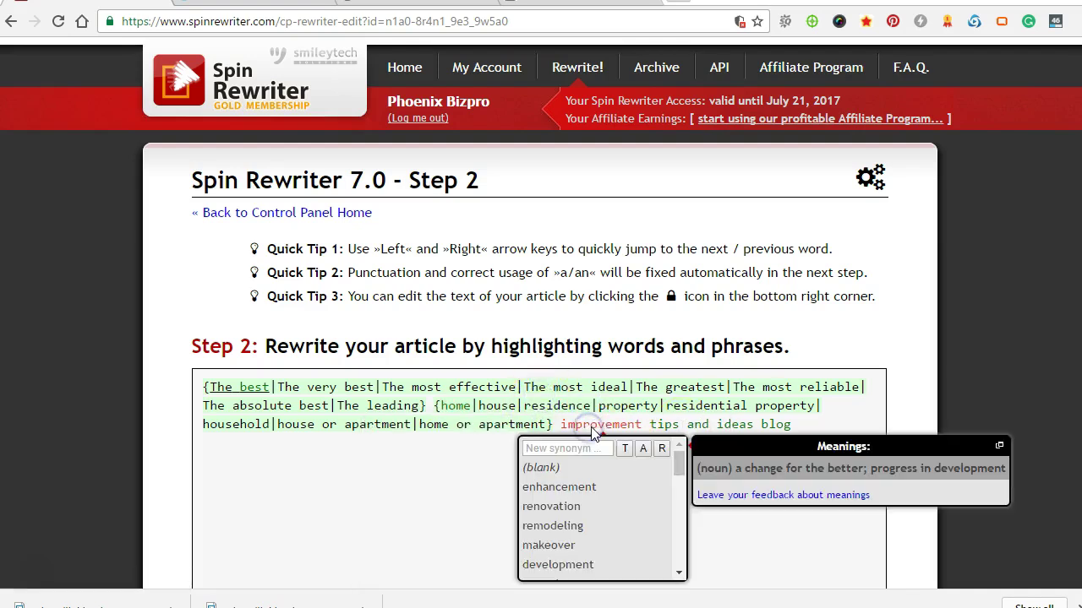
pyautogui.click(575, 487)
pyautogui.click(577, 504)
pyautogui.click(579, 525)
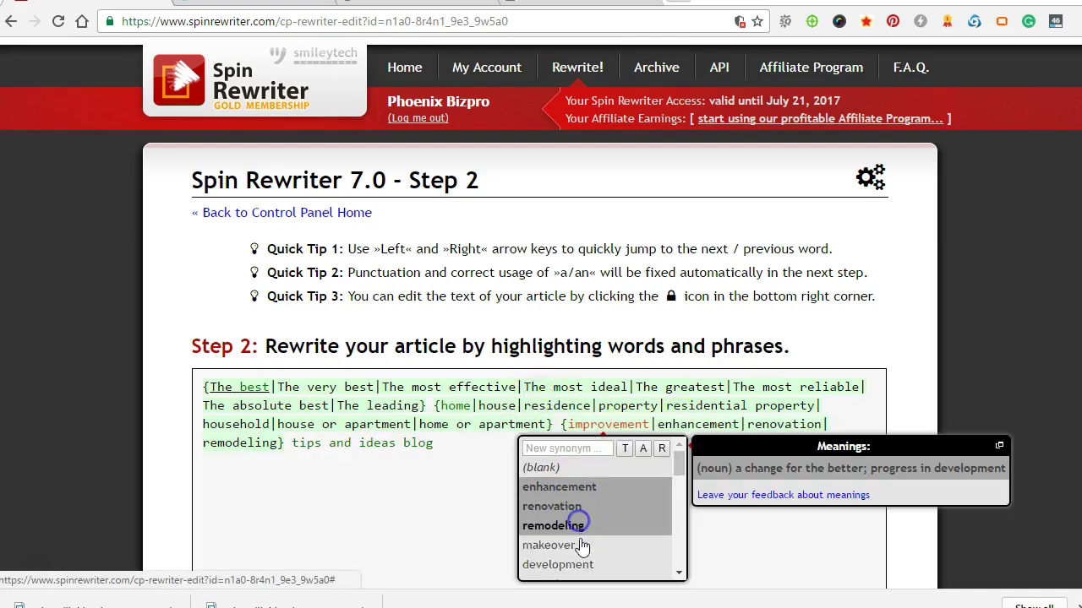
# Add suggestions, ideas, pointers, guidelines, techniques and strategies as synonyms for 'tips'
pyautogui.click(306, 445)
pyautogui.click(284, 505)
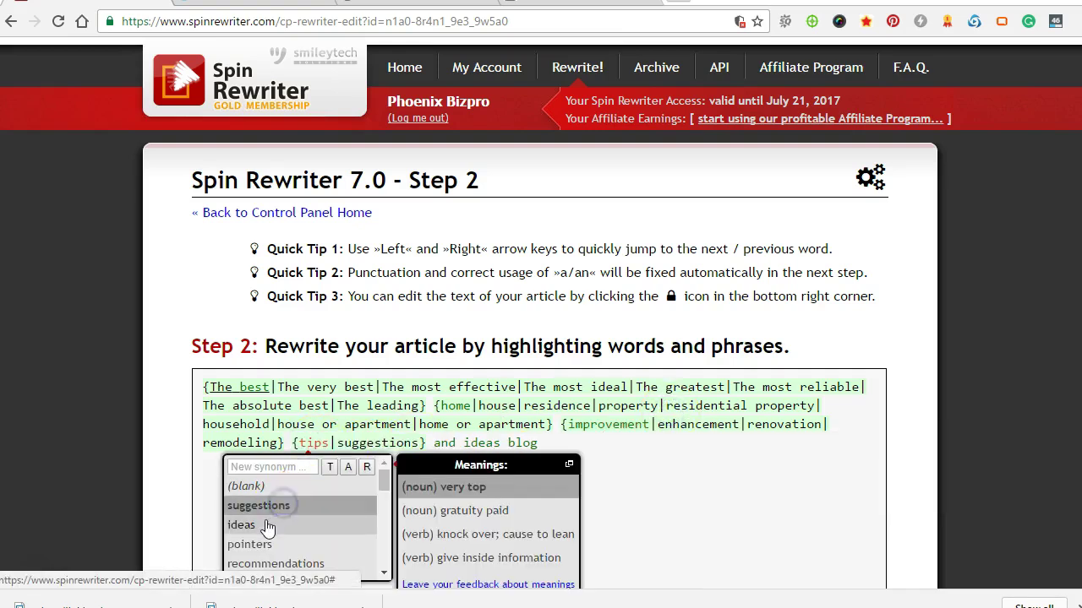
pyautogui.click(267, 525)
pyautogui.click(267, 544)
pyautogui.click(279, 562)
pyautogui.scroll(-2, 348, 534)
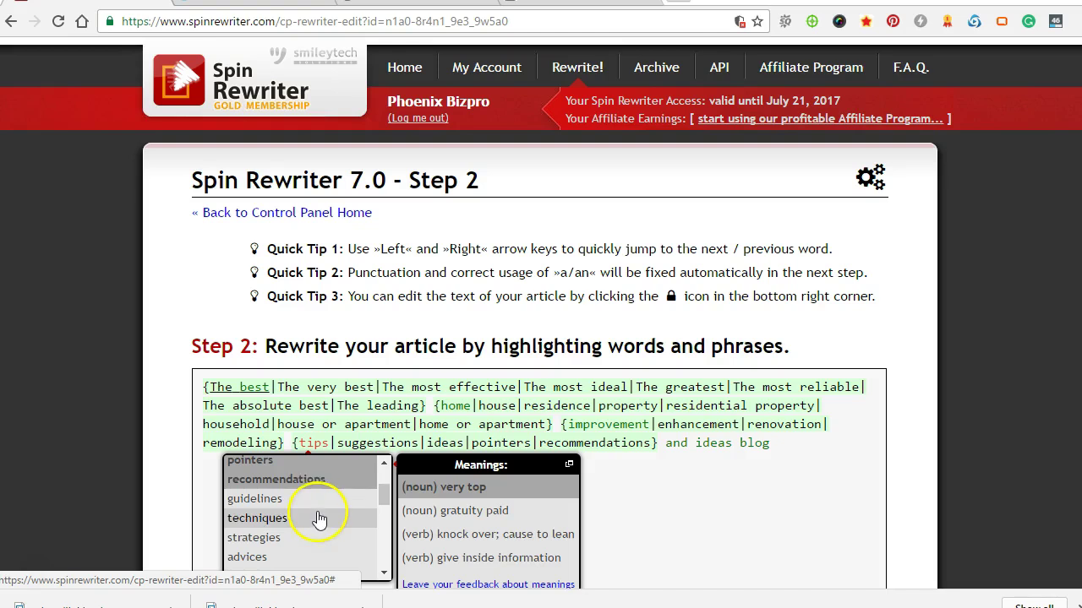
pyautogui.click(263, 502)
pyautogui.click(259, 519)
pyautogui.click(254, 537)
pyautogui.click(543, 423)
# Add concepts, suggestions, tips, techniques and approaches as synonyms for 'ideas'
pyautogui.moveTo(365, 463); pyautogui.dragTo(319, 463)
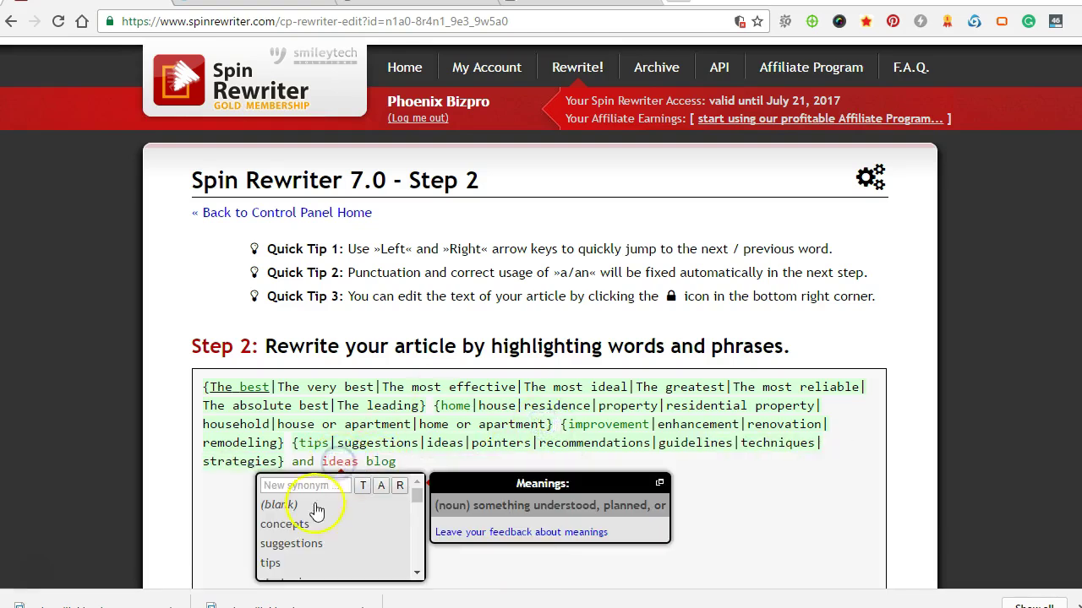
pyautogui.click(284, 524)
pyautogui.click(295, 544)
pyautogui.click(279, 563)
pyautogui.scroll(-5, 300, 528)
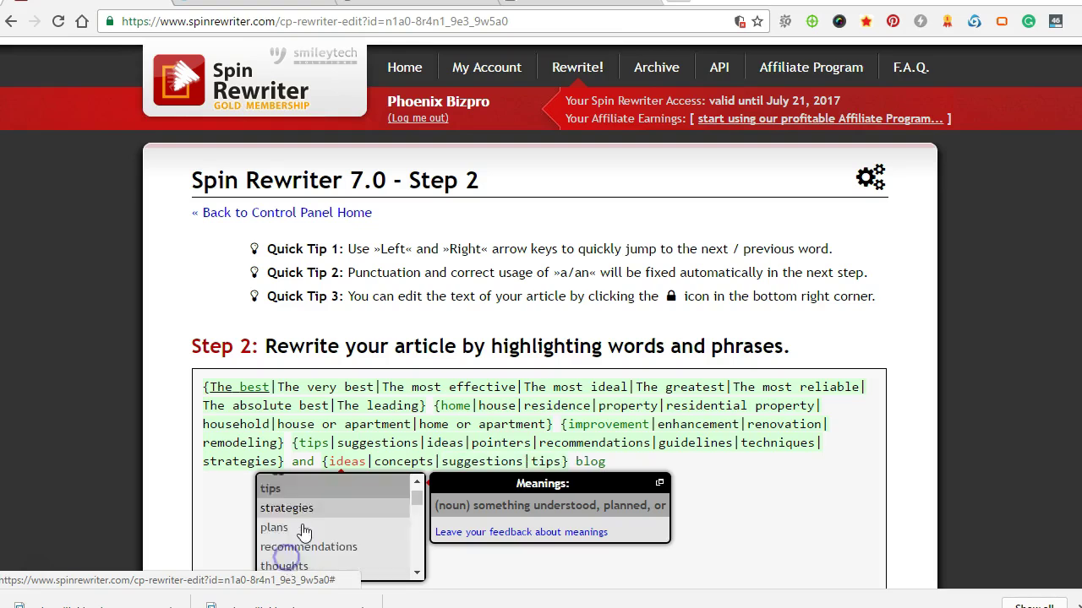
pyautogui.click(292, 510)
pyautogui.click(296, 530)
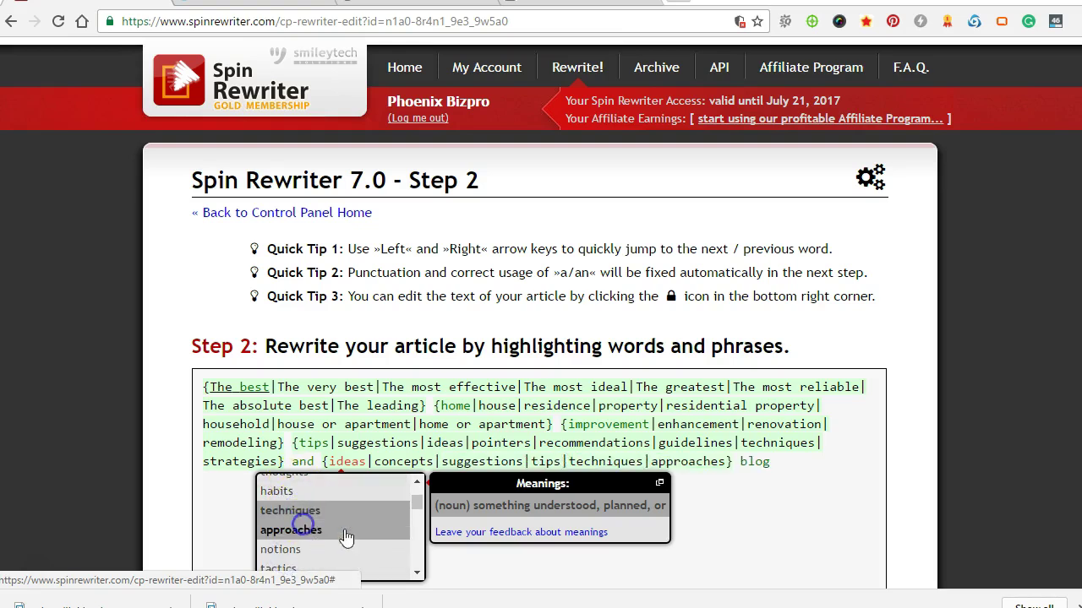
pyautogui.click(558, 432)
# Add blog site, weblog, blog post, website, web site, site and web blog for 'blog'
pyautogui.moveTo(769, 462); pyautogui.dragTo(744, 462)
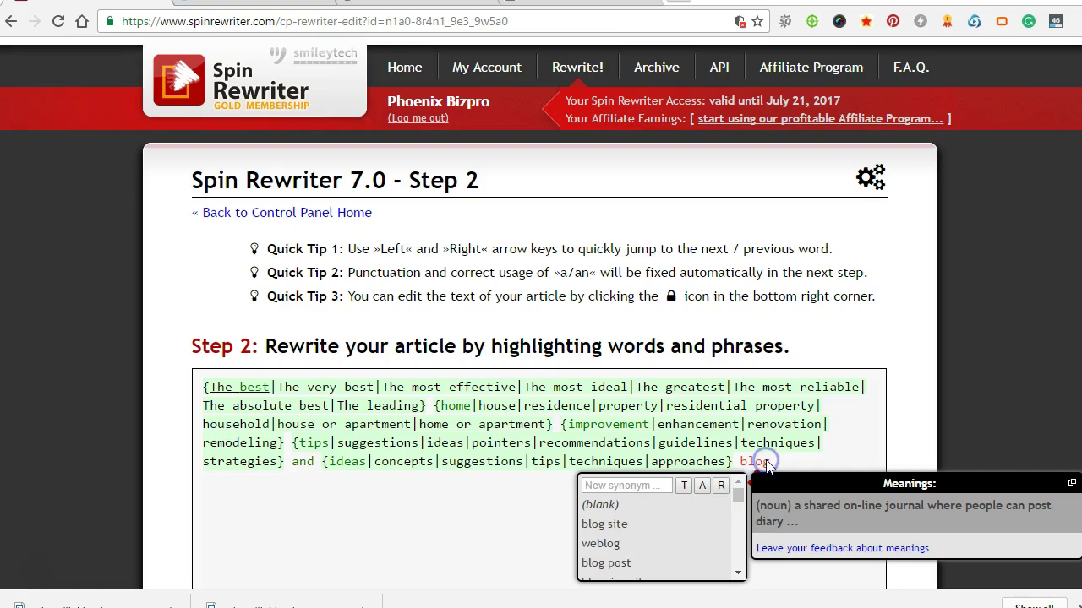
pyautogui.click(633, 524)
pyautogui.click(625, 544)
pyautogui.click(622, 563)
pyautogui.scroll(-2, 623, 537)
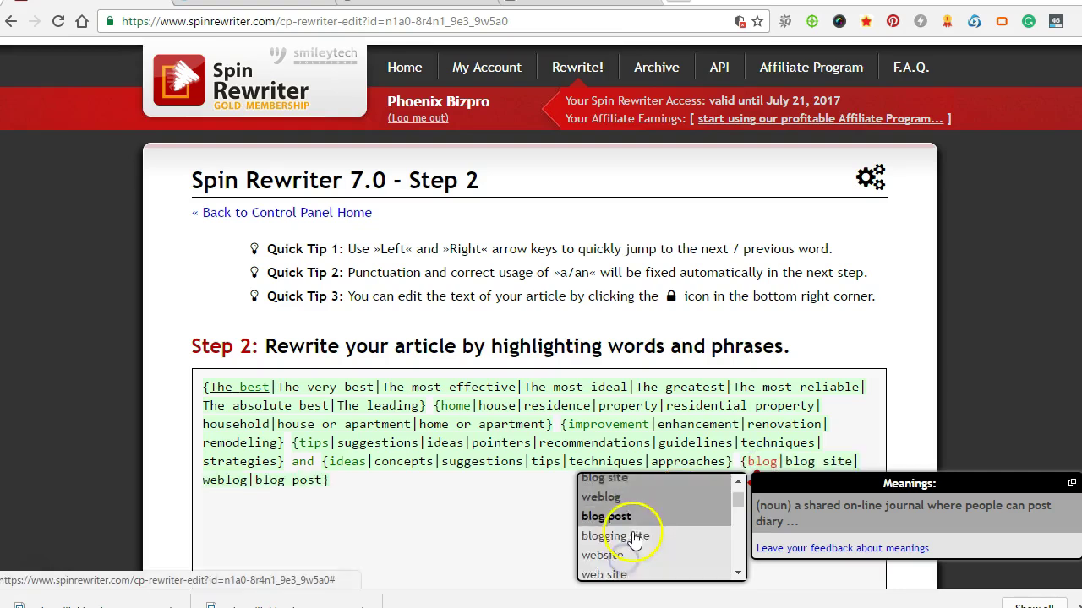
pyautogui.click(634, 498)
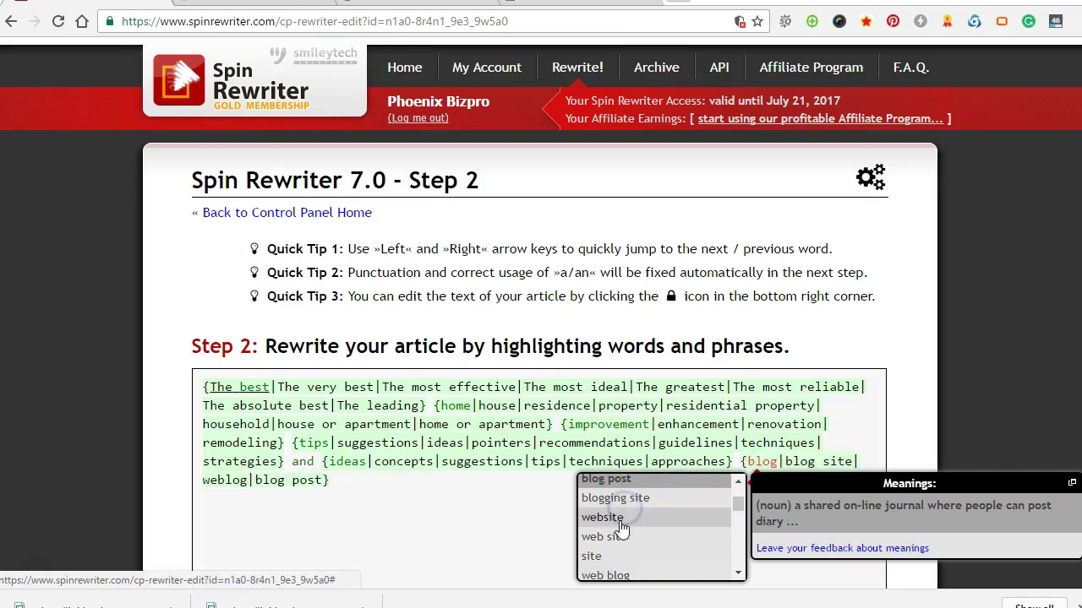
pyautogui.click(613, 517)
pyautogui.click(617, 539)
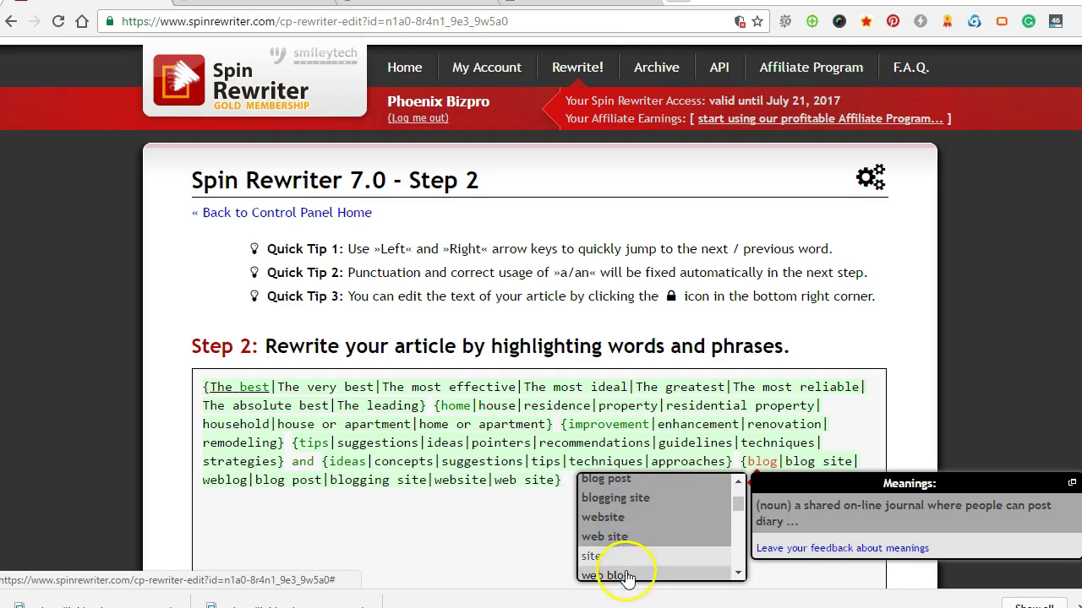
pyautogui.click(626, 574)
pyautogui.click(618, 553)
# Select the entire spun title text for copying
pyautogui.scroll(-3, 466, 495)
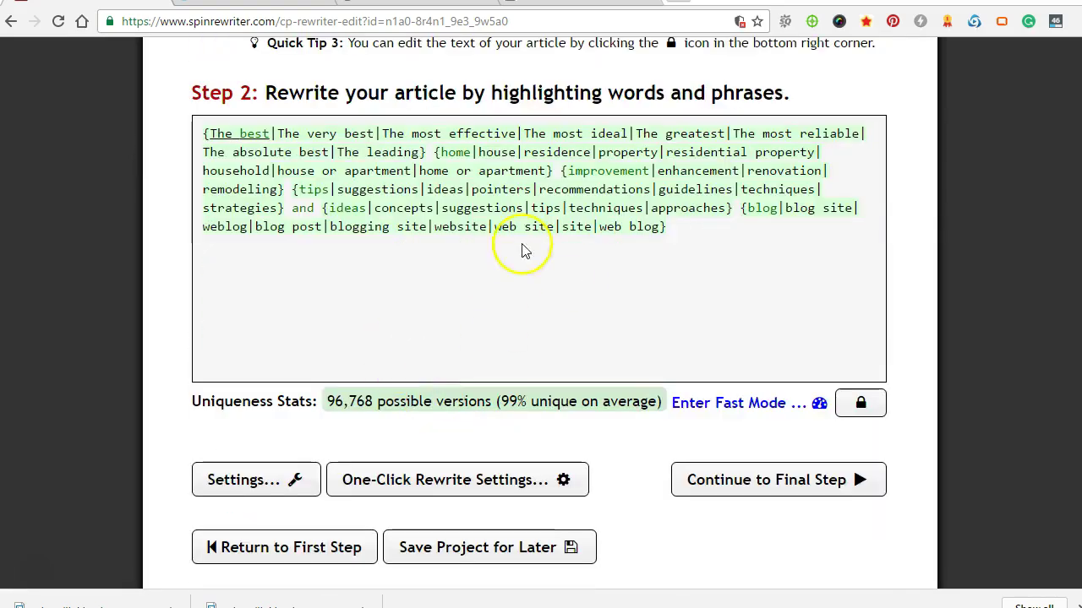
pyautogui.scroll(2, 355, 387)
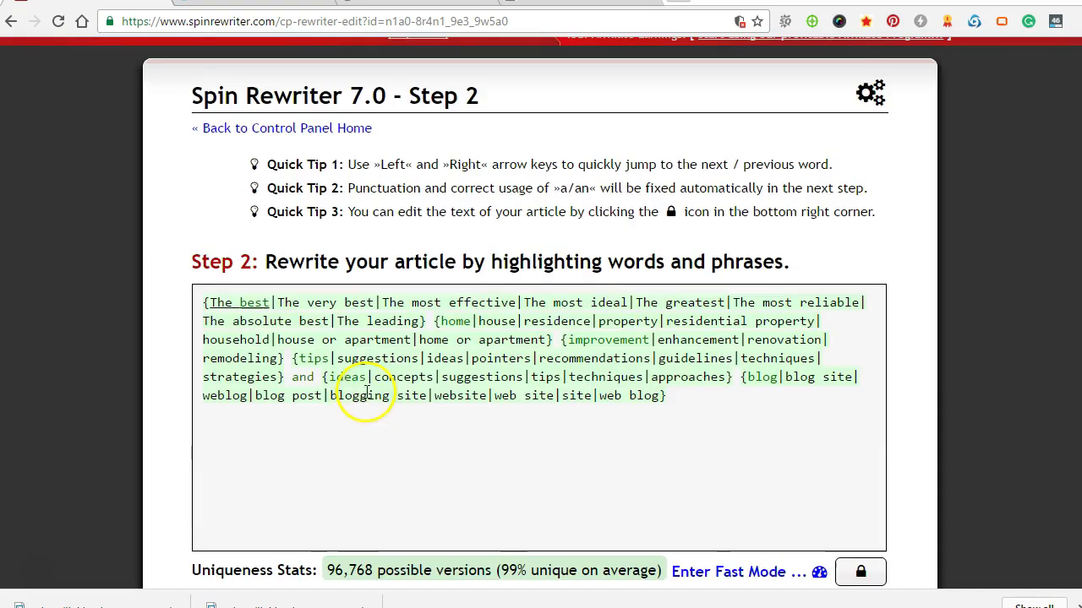
pyautogui.click(199, 302)
pyautogui.moveTo(221, 311); pyautogui.dragTo(698, 408)
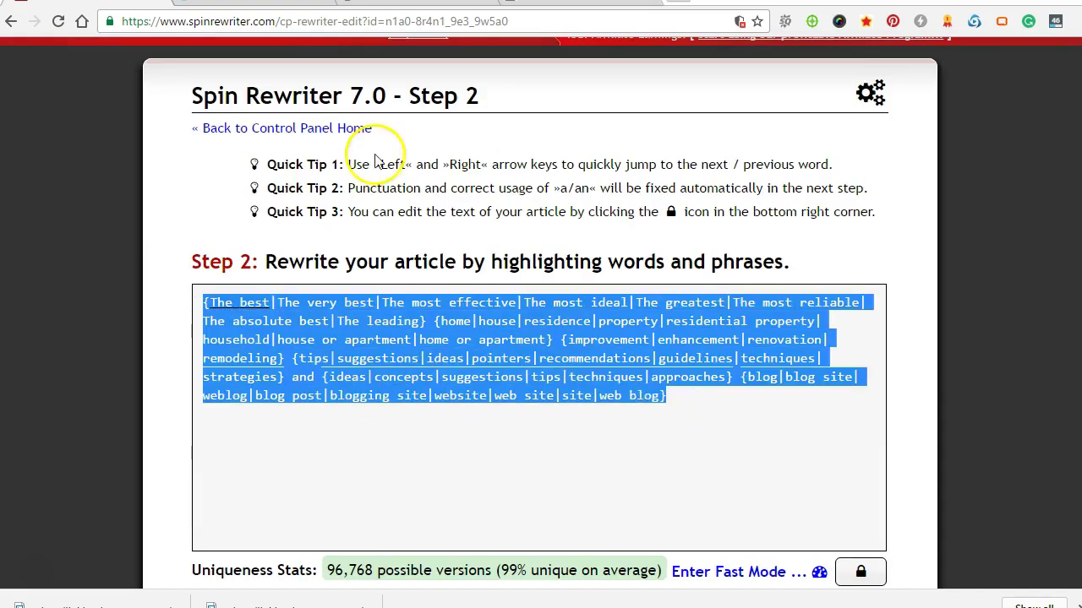
# Paste the spun title spintax into the Web 2.0 Blogs task's Article Title and Blog Title
pyautogui.click(1080, 387)
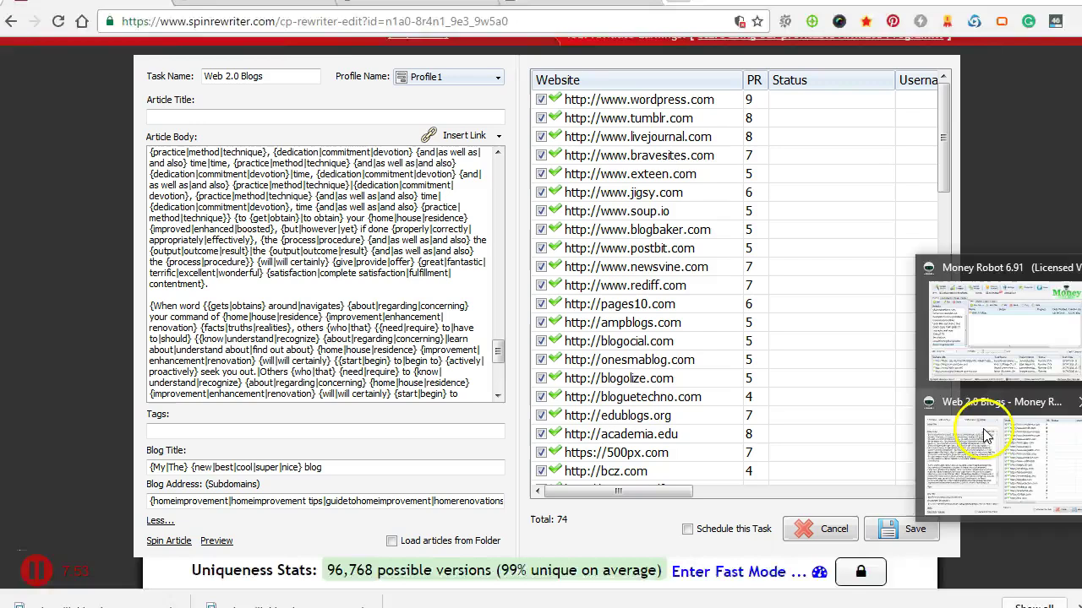
pyautogui.click(929, 435)
pyautogui.click(191, 120)
pyautogui.hotkey('ctrl', 'v')
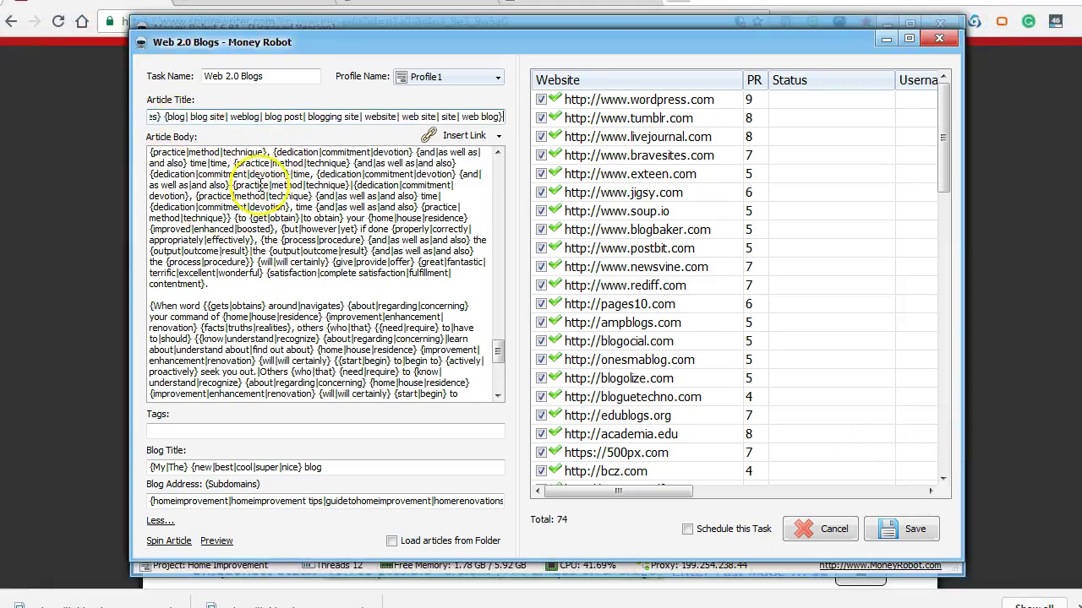
pyautogui.scroll(1, 269, 239)
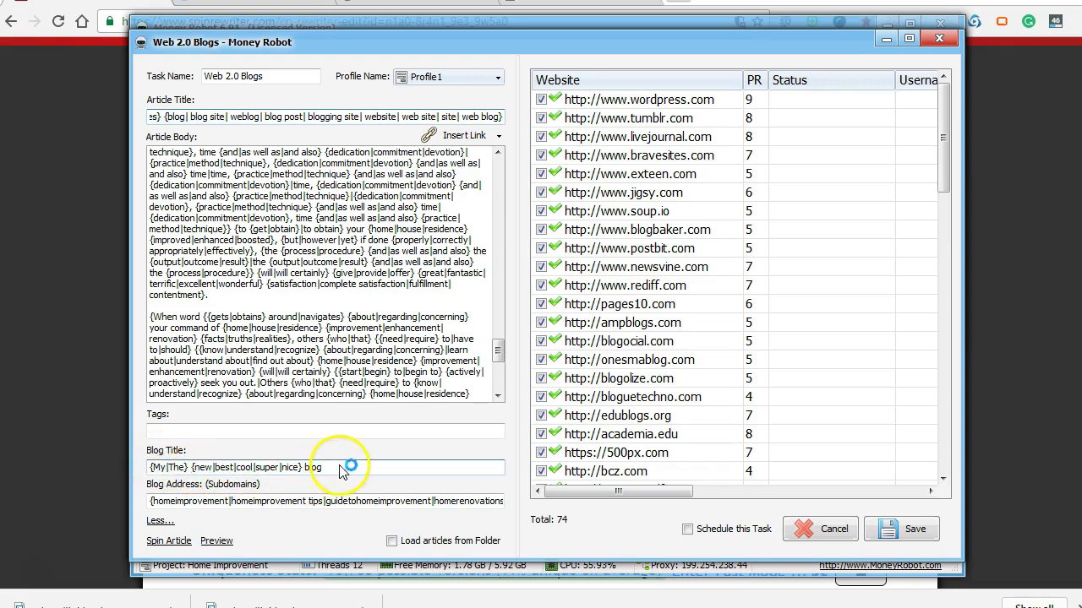
pyautogui.click(160, 468)
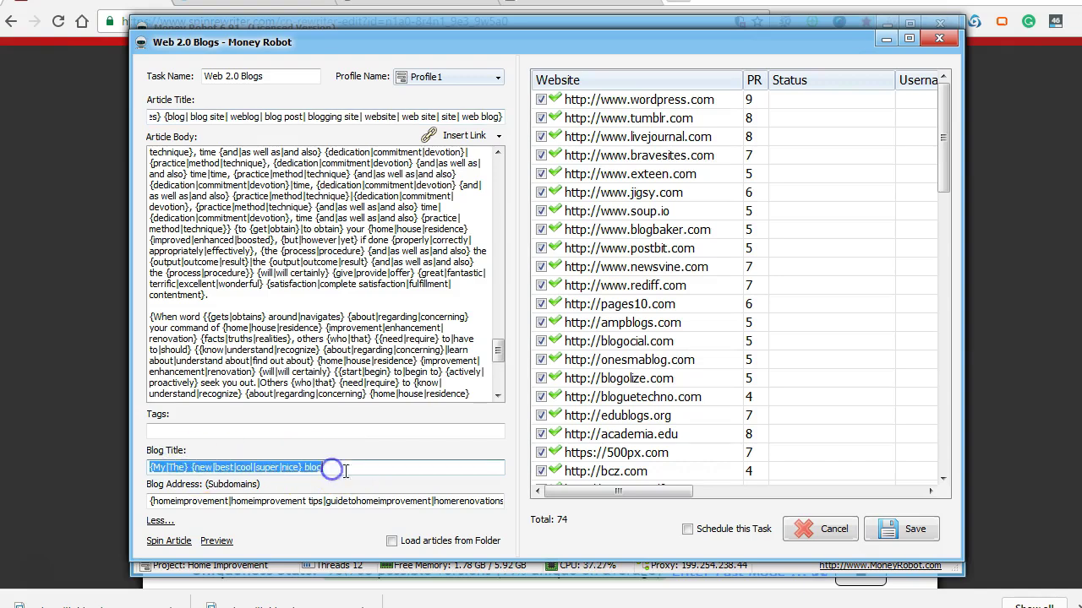
pyautogui.hotkey('ctrl', 'v')
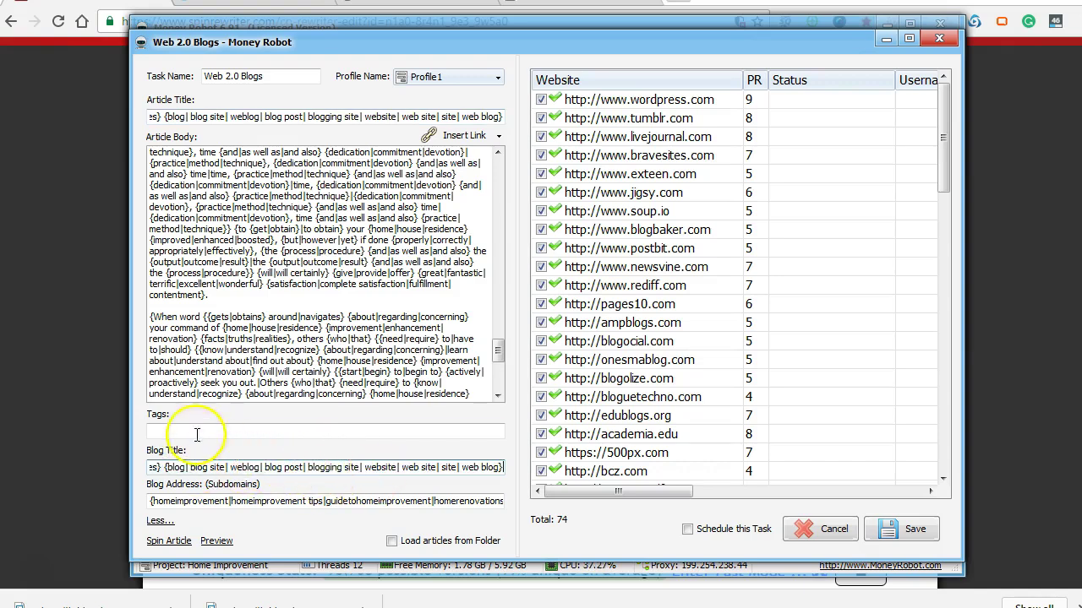
pyautogui.click(217, 541)
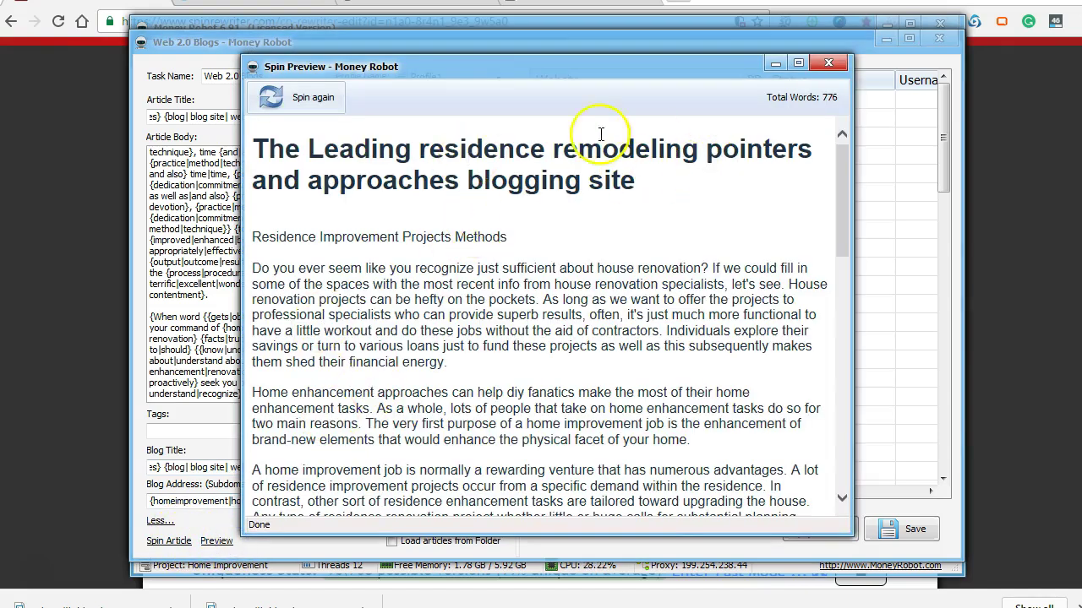
pyautogui.moveTo(841, 161); pyautogui.dragTo(870, 186)
pyautogui.click(290, 109)
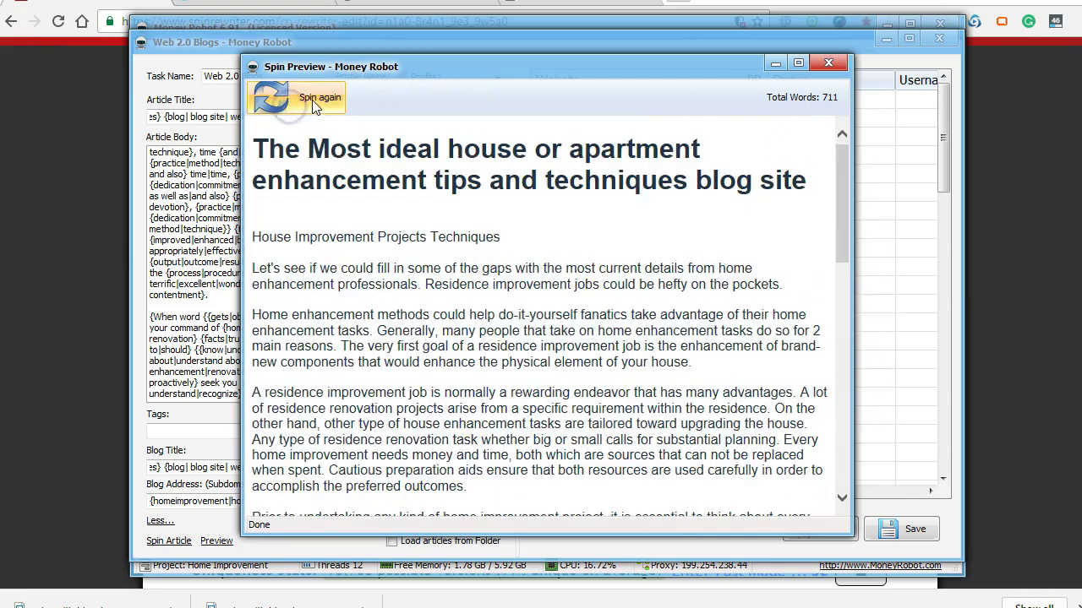
pyautogui.click(313, 100)
pyautogui.click(312, 100)
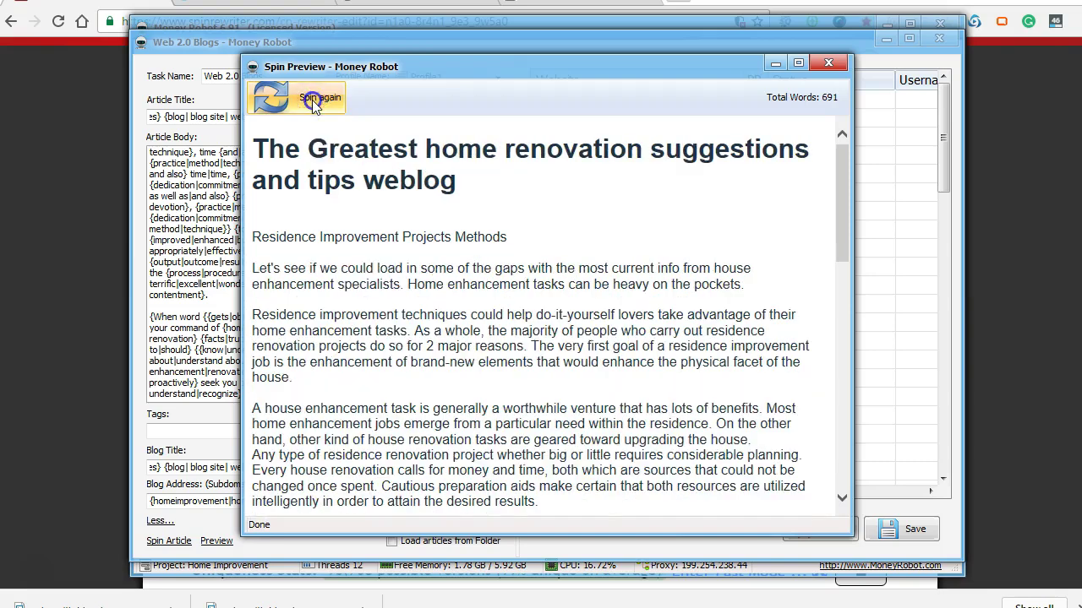
pyautogui.click(313, 100)
pyautogui.click(828, 65)
pyautogui.scroll(4, 370, 329)
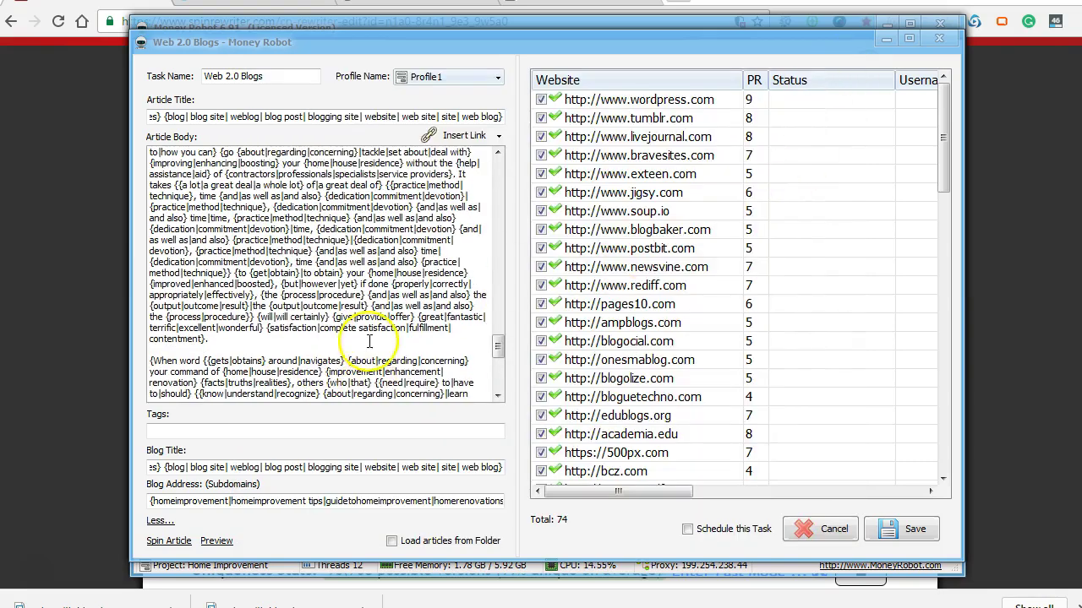
pyautogui.moveTo(495, 343); pyautogui.dragTo(520, 167)
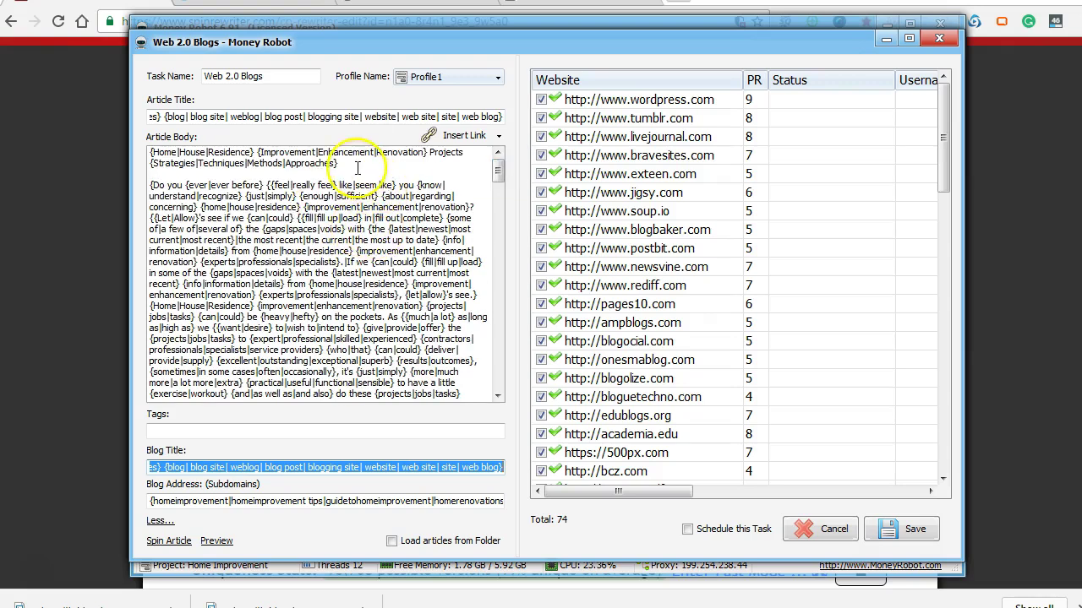
# Begin inserting a link into the article body, then switch over to Chrome
pyautogui.click(460, 137)
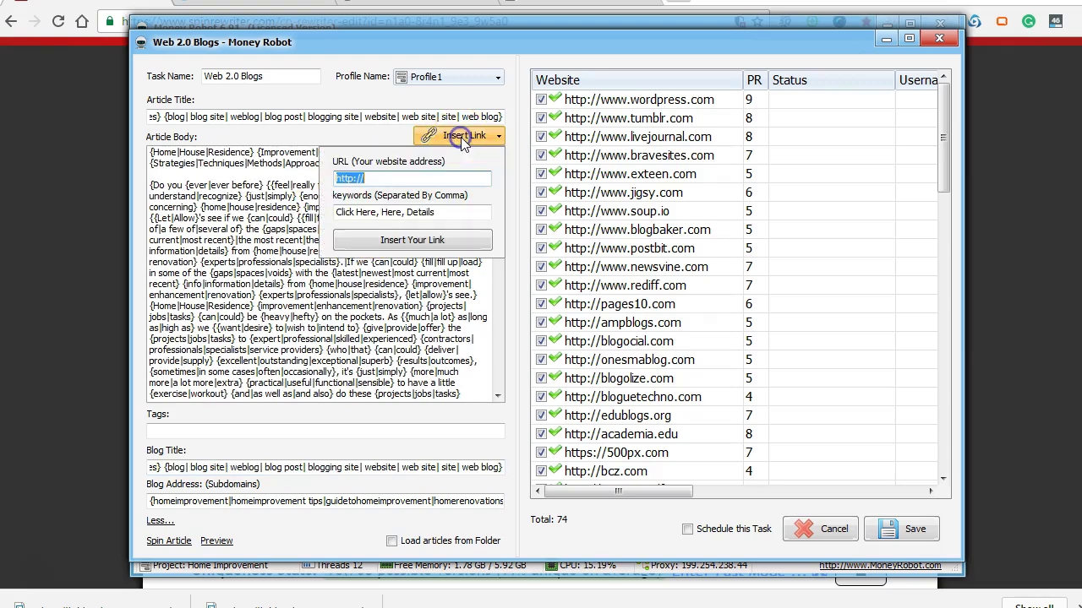
pyautogui.click(377, 176)
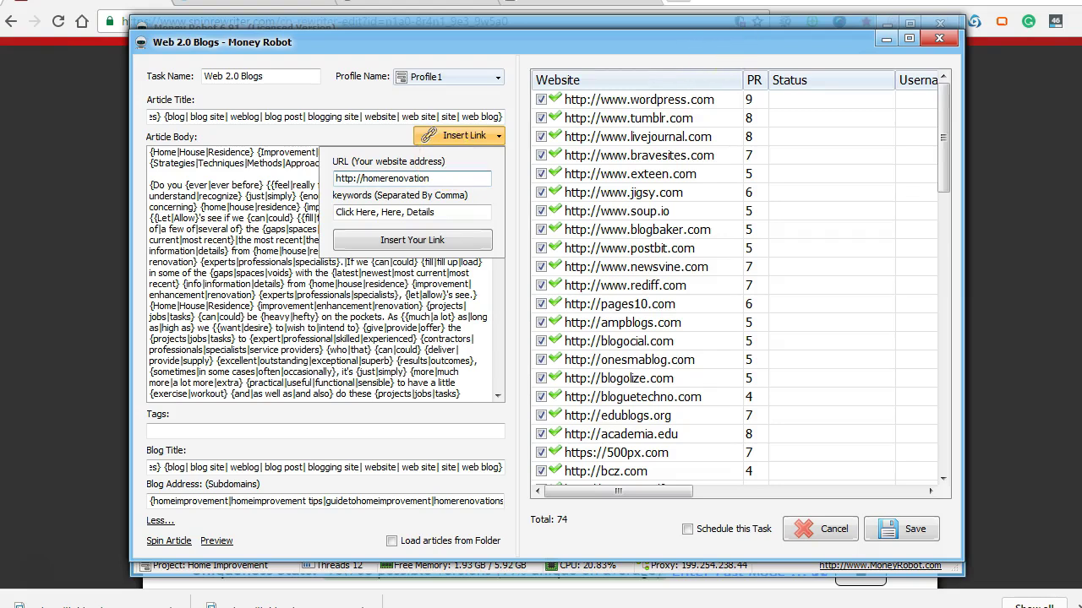
pyautogui.click(682, 16)
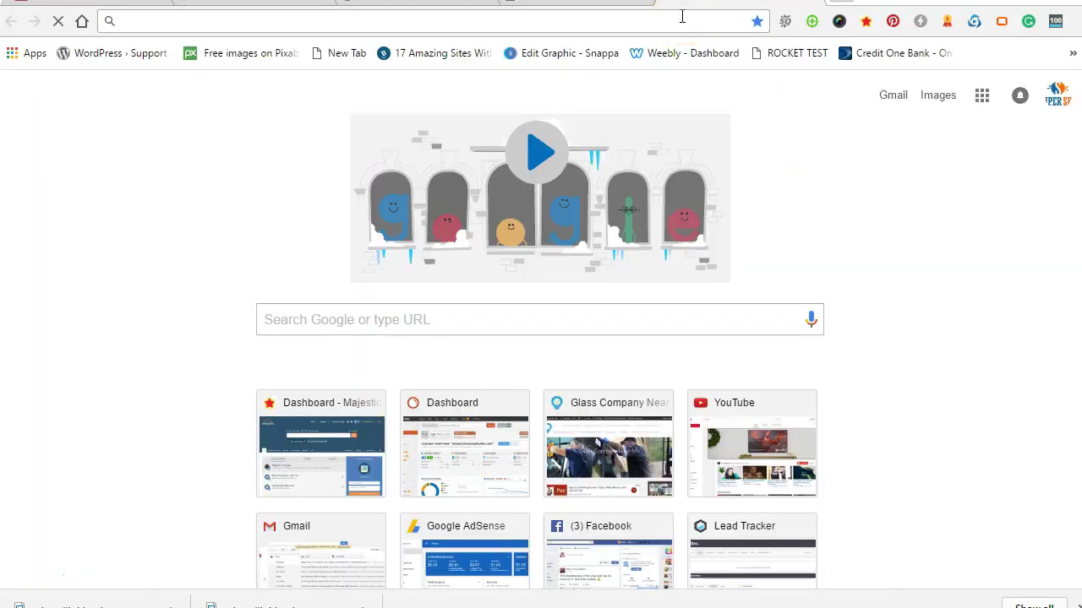
pyautogui.write('homeimprovementarea.com')
pyautogui.press('Return')
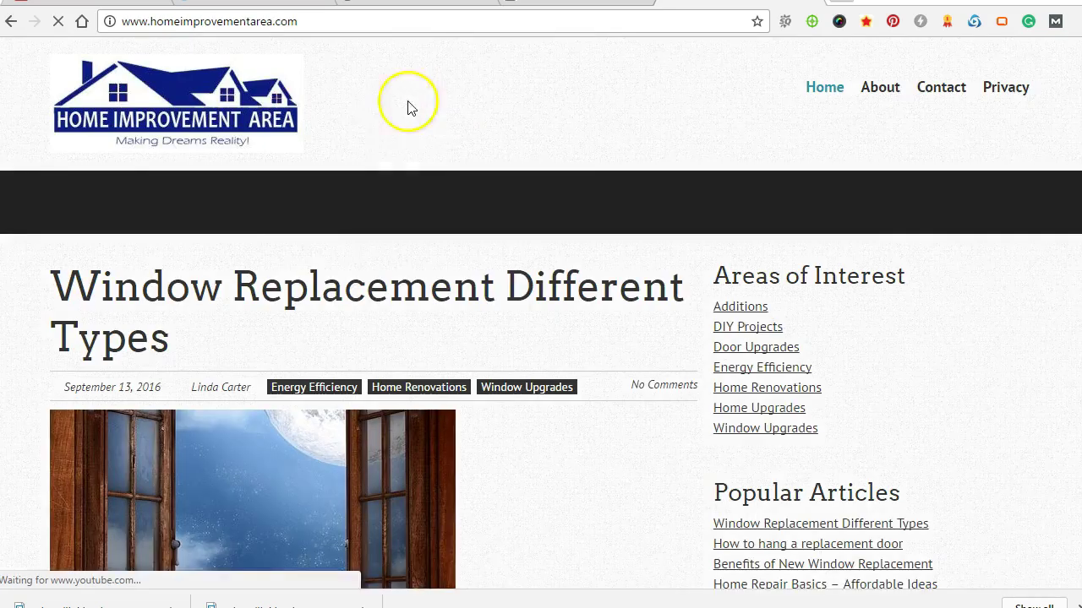
pyautogui.scroll(-5, 297, 253)
pyautogui.scroll(1, 298, 292)
pyautogui.scroll(4, 298, 310)
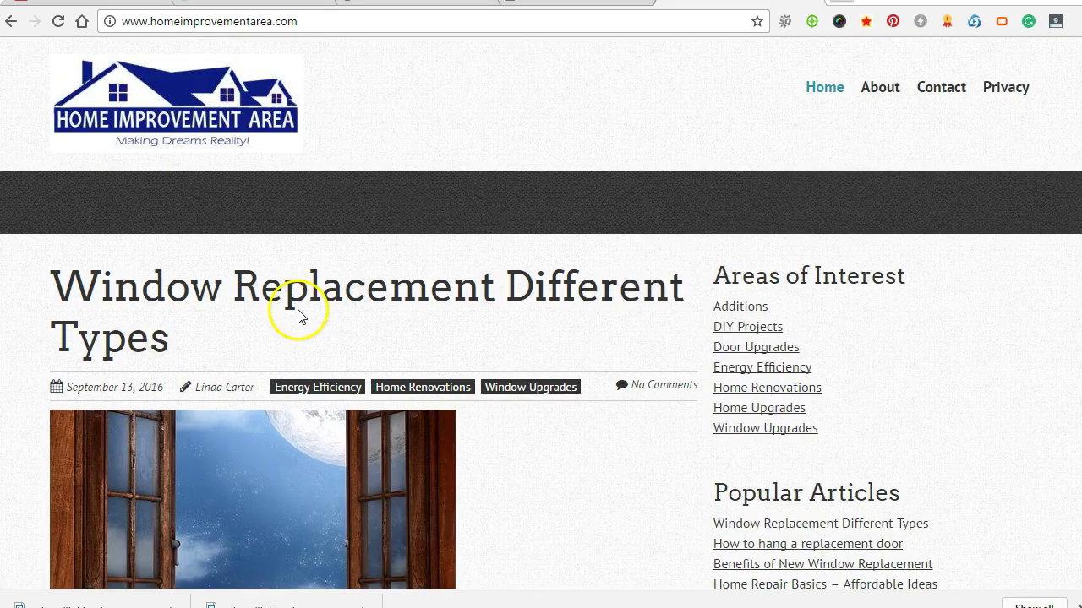
pyautogui.click(310, 23)
pyautogui.hotkey('ctrl', 'c')
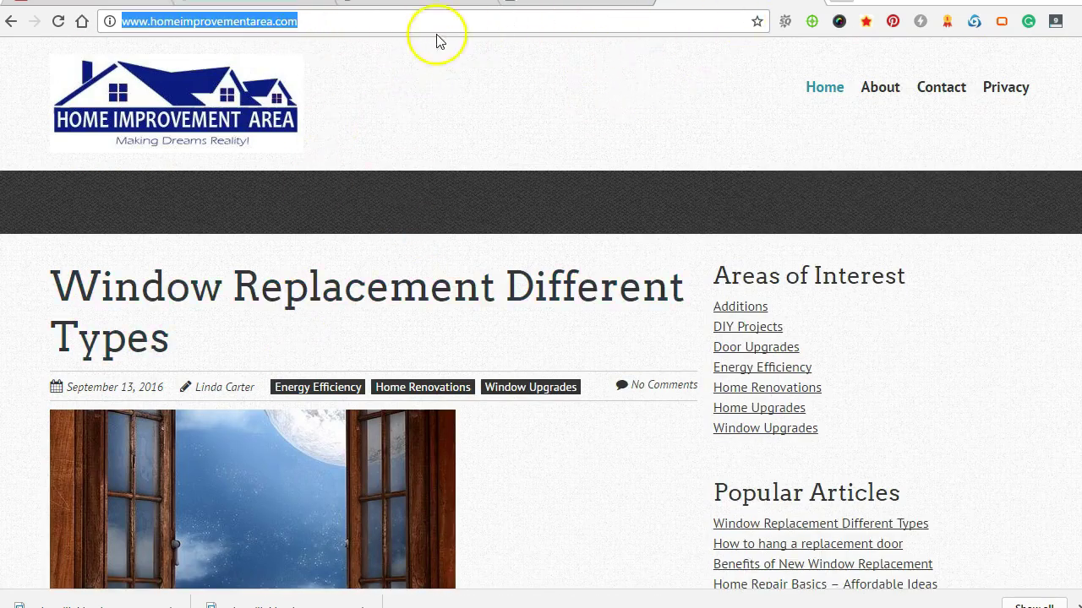
pyautogui.moveTo(909, 355)
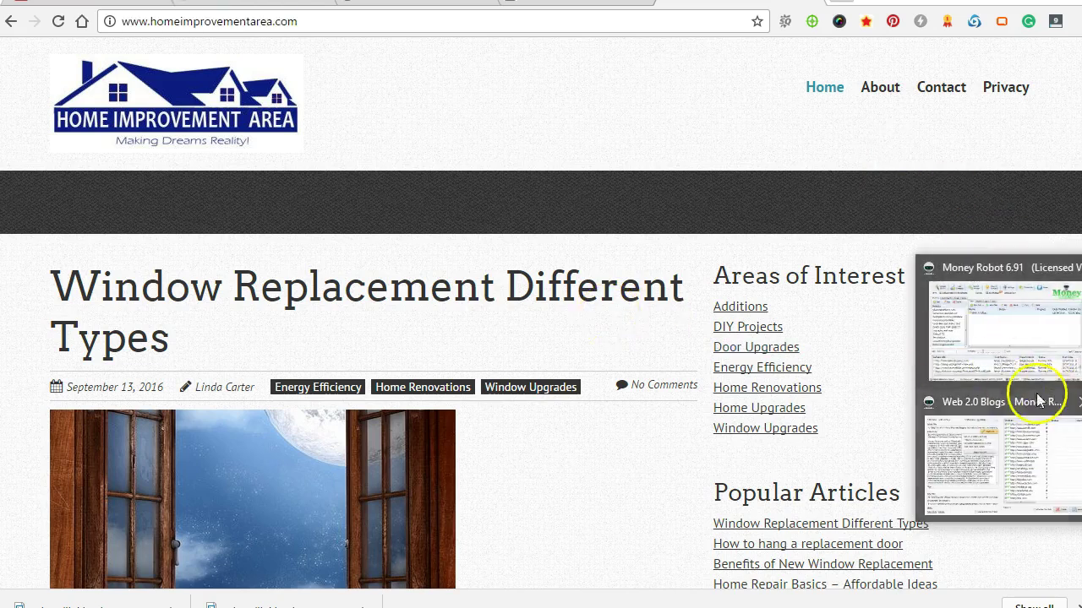
pyautogui.click(1034, 464)
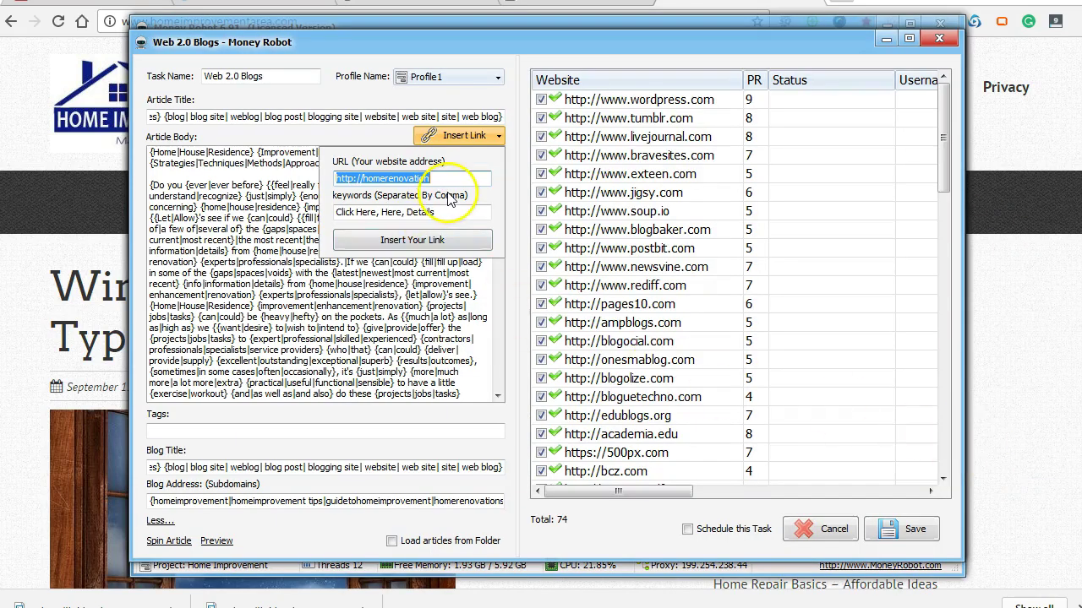
pyautogui.hotkey('ctrl', 'v')
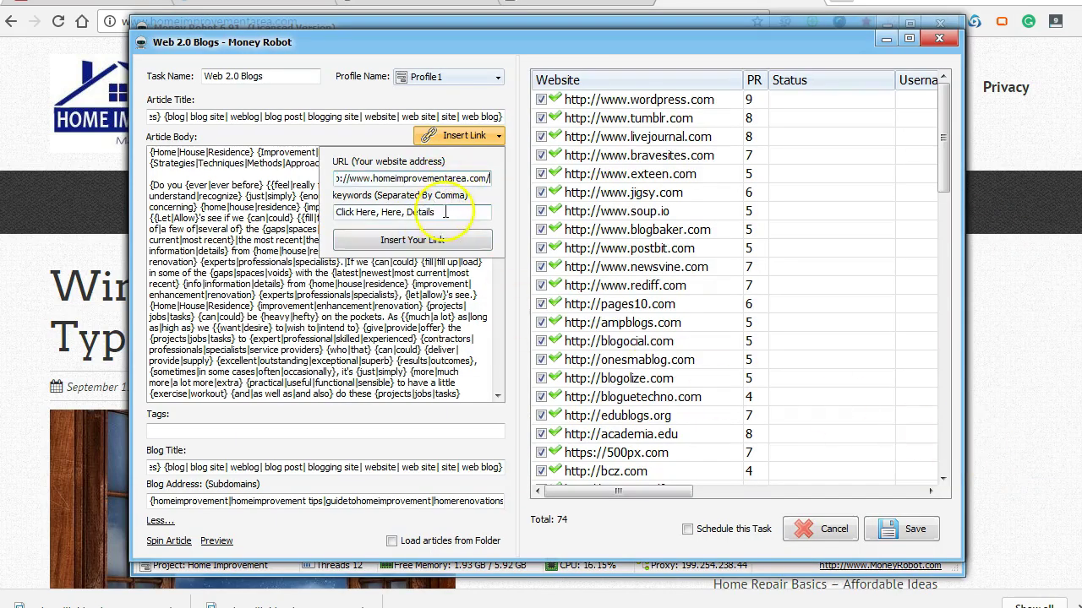
pyautogui.click(447, 212)
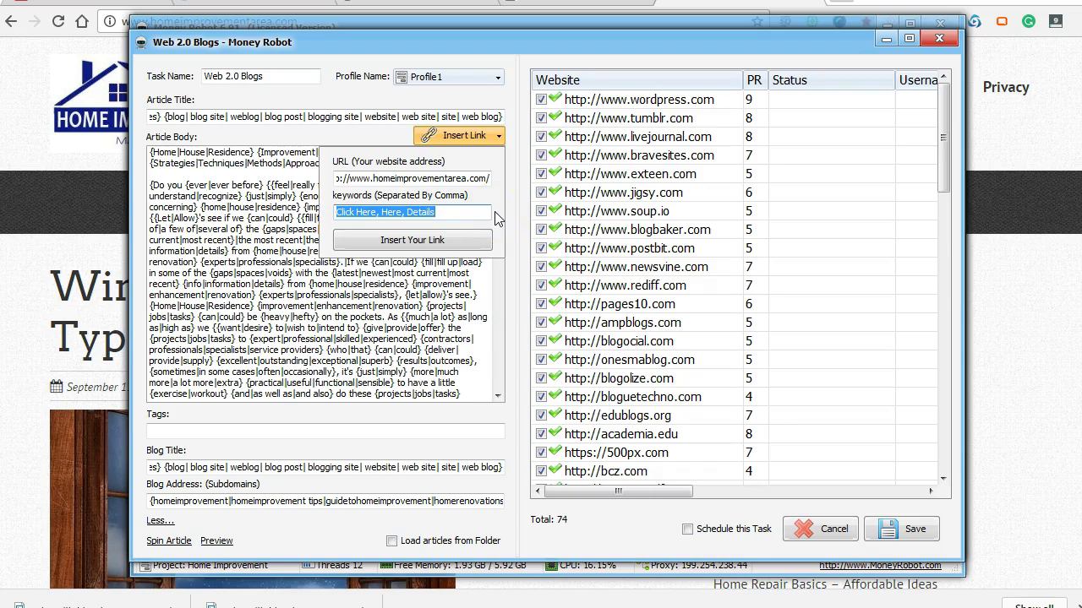
pyautogui.write('home improvement,')
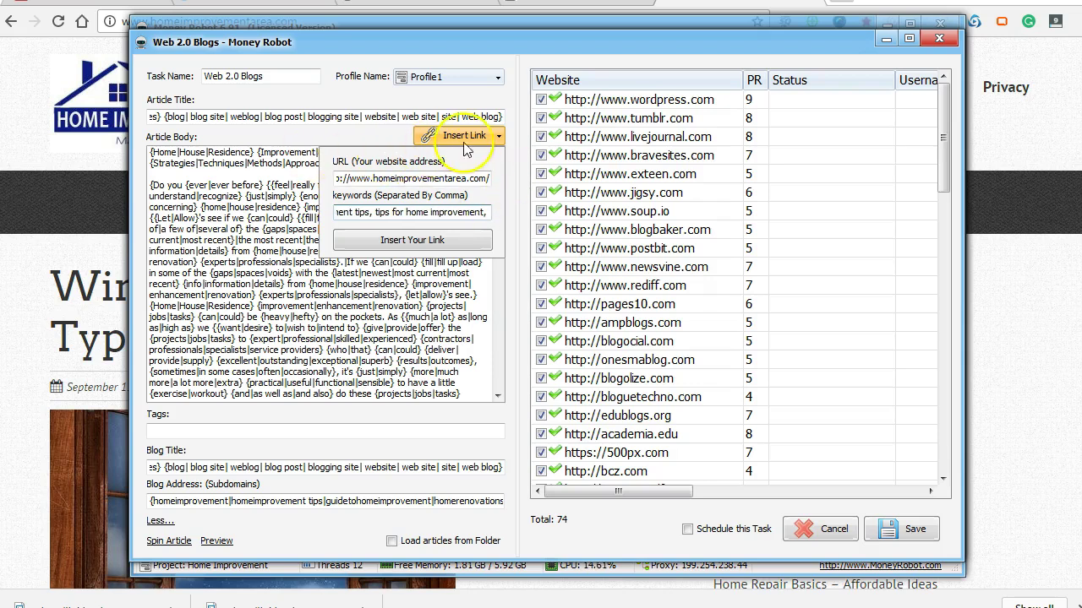
# Insert the homeimprovementarea.com keyword link at the end of the article body
pyautogui.click(404, 240)
pyautogui.scroll(3, 321, 308)
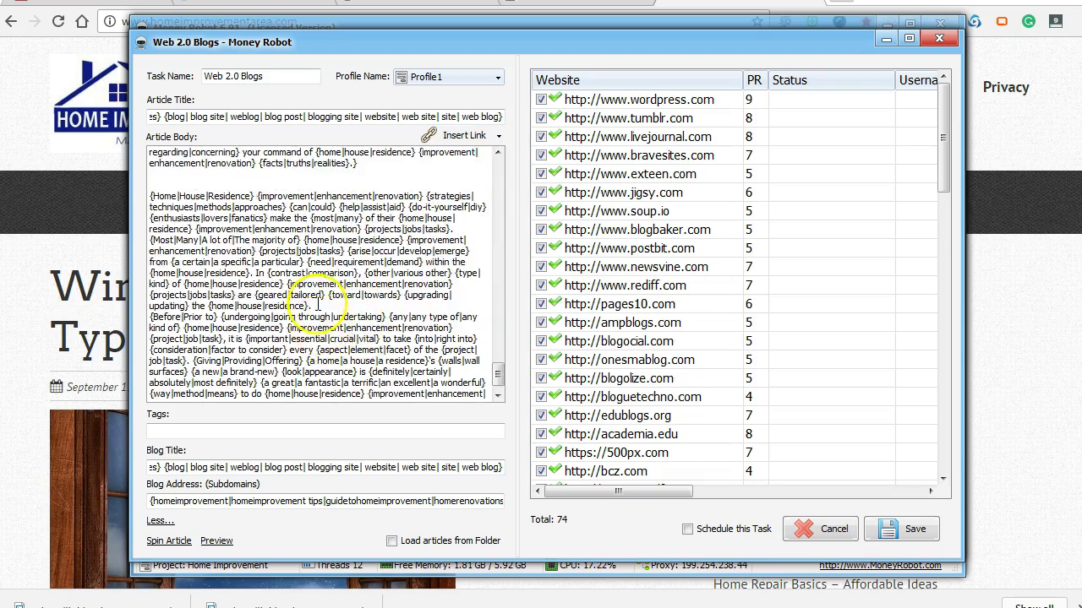
pyautogui.scroll(2, 318, 306)
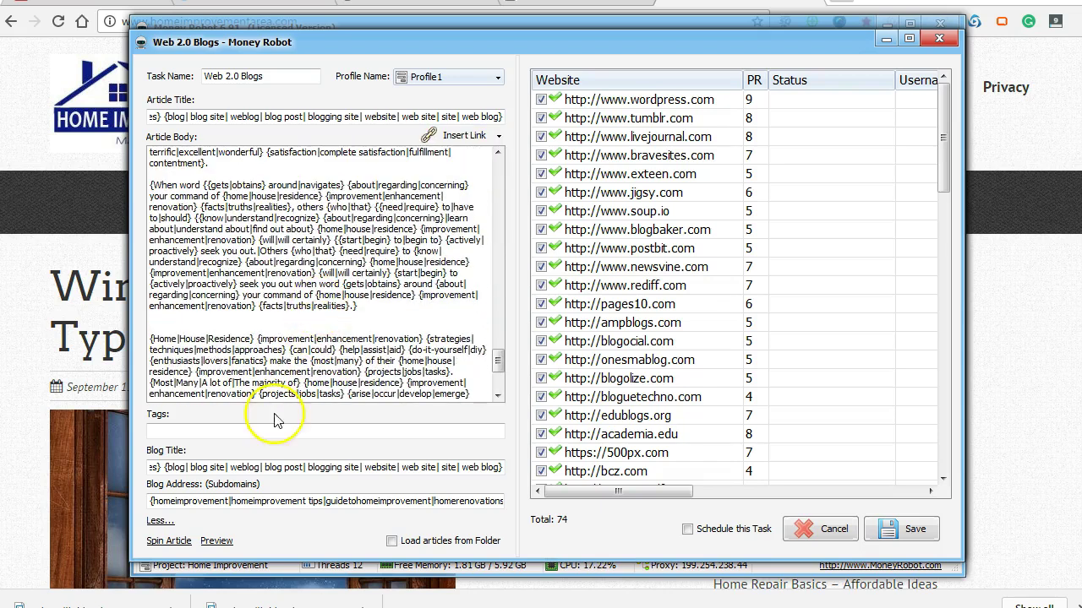
# Preview a spun 708-word version of the article and scroll through it
pyautogui.click(217, 541)
pyautogui.scroll(-15, 378, 300)
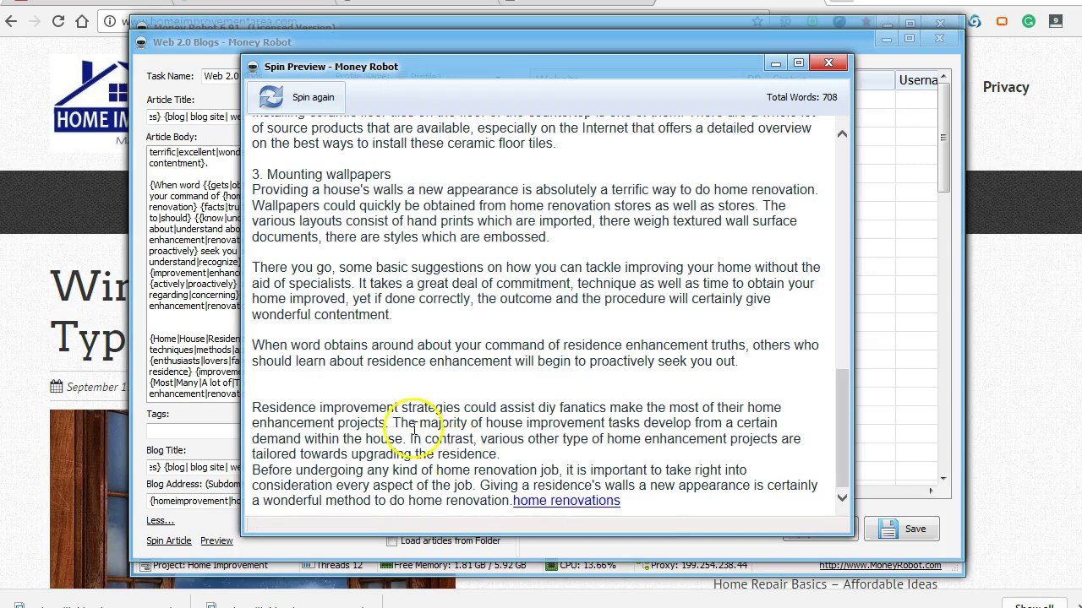
pyautogui.scroll(6, 411, 473)
pyautogui.scroll(-6, 415, 442)
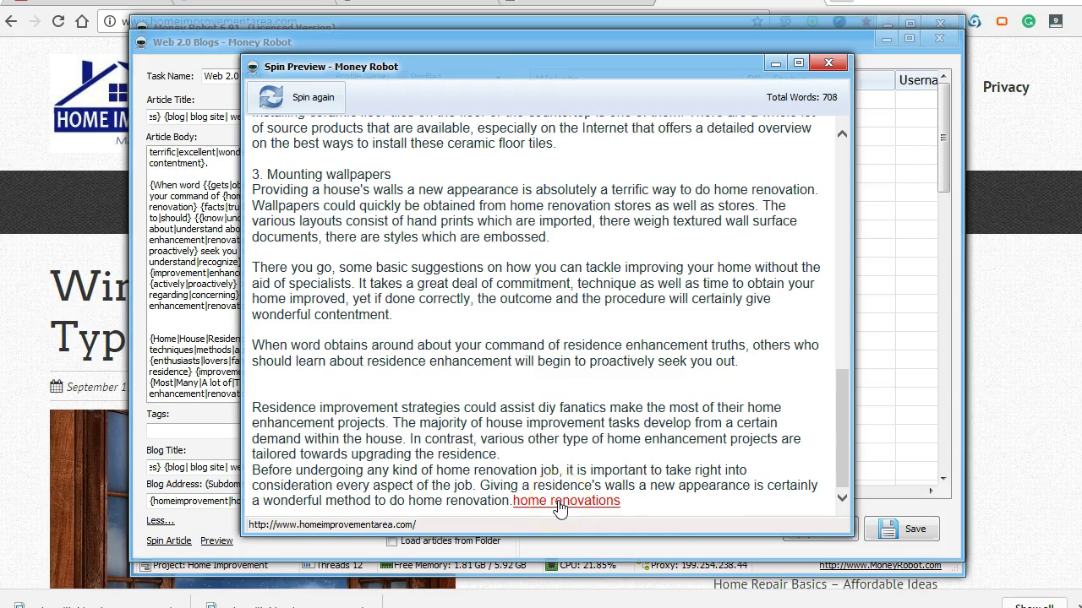
pyautogui.scroll(15, 515, 473)
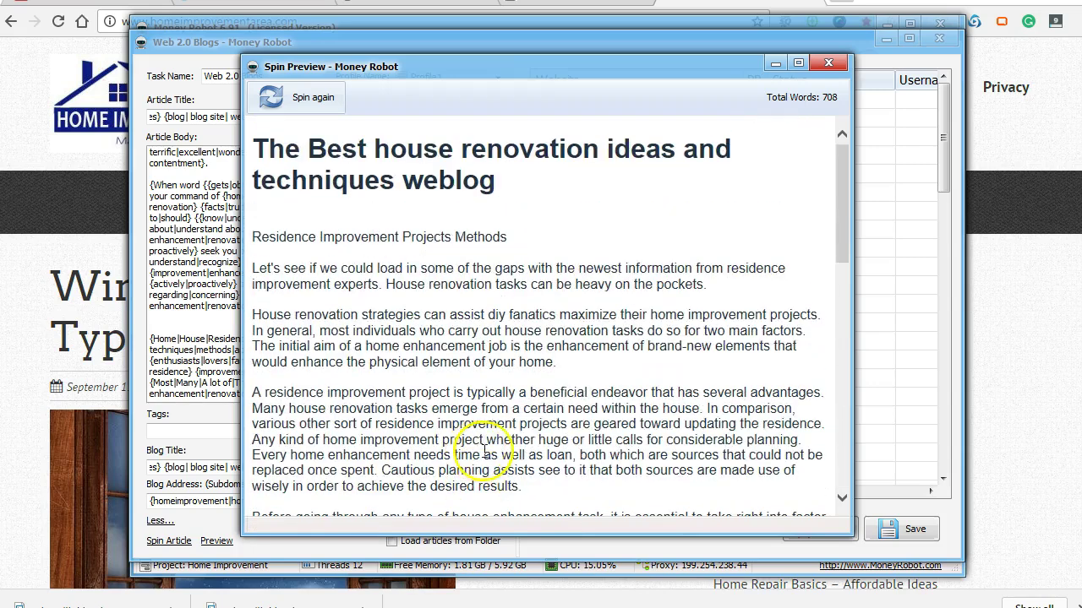
pyautogui.click(828, 63)
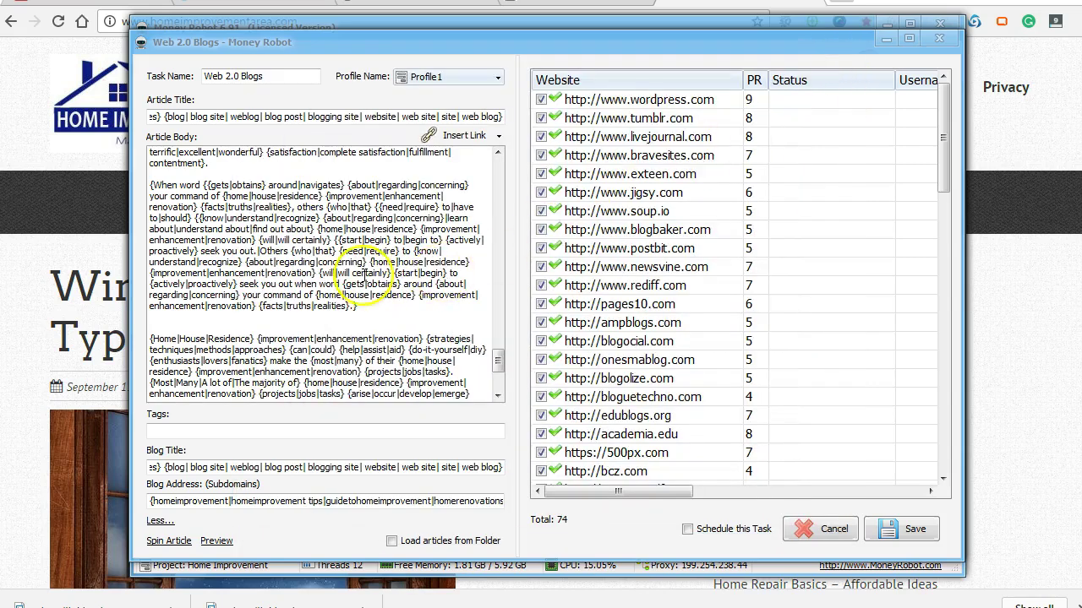
pyautogui.scroll(4, 365, 273)
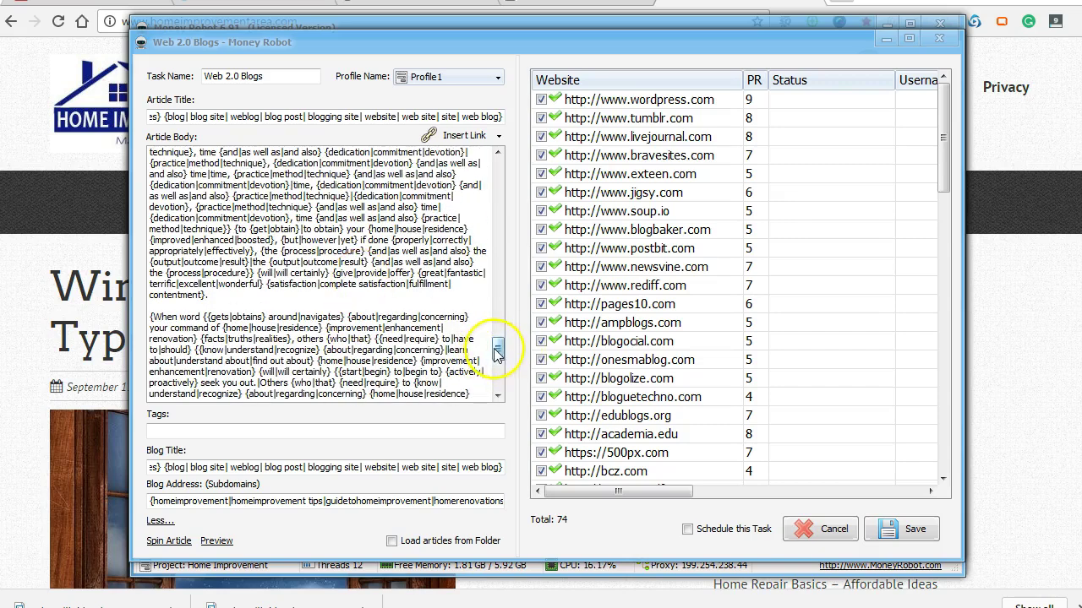
pyautogui.moveTo(497, 353); pyautogui.dragTo(524, 382)
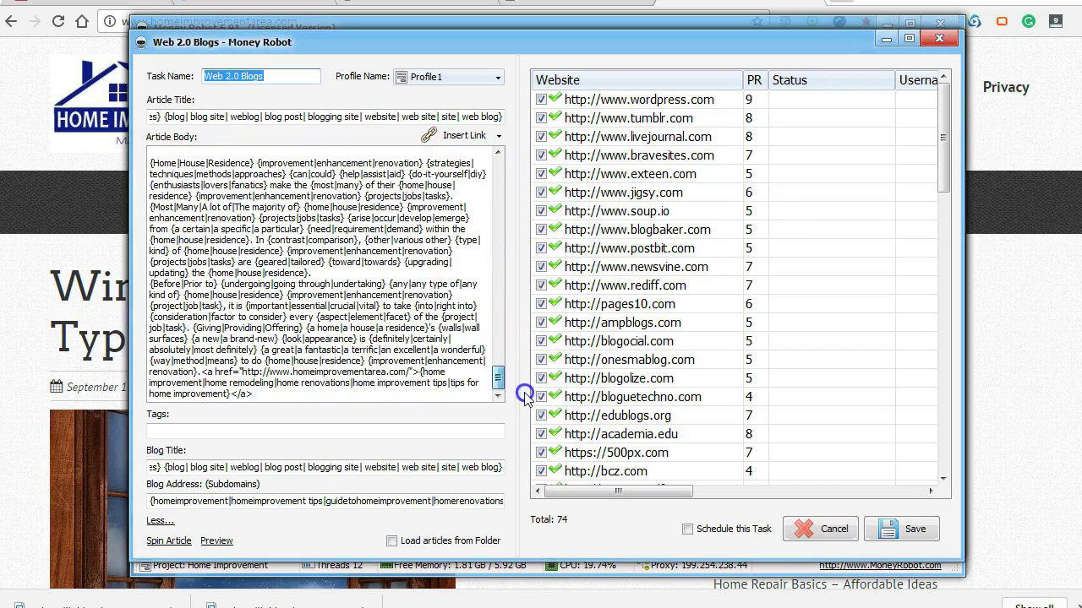
pyautogui.moveTo(498, 378); pyautogui.dragTo(505, 161)
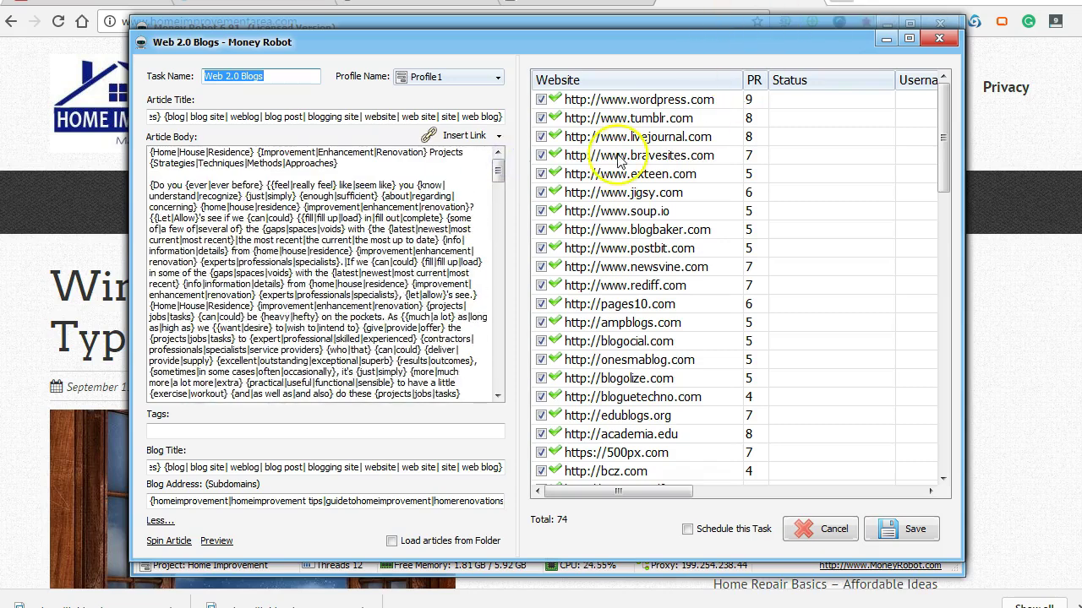
pyautogui.moveTo(498, 169)
pyautogui.mouseDown()
pyautogui.moveTo(499, 269)
pyautogui.moveTo(513, 180)
pyautogui.mouseUp()
pyautogui.scroll(3, 461, 211)
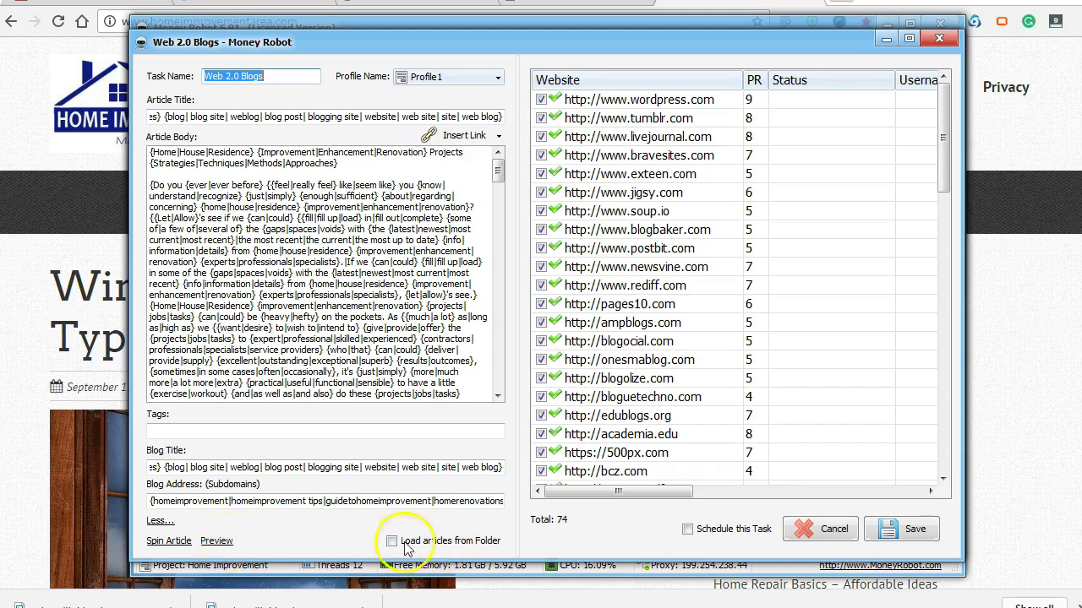
# Save the Web 2.0 Blogs task, select it in the Tasks list and start it
pyautogui.click(913, 531)
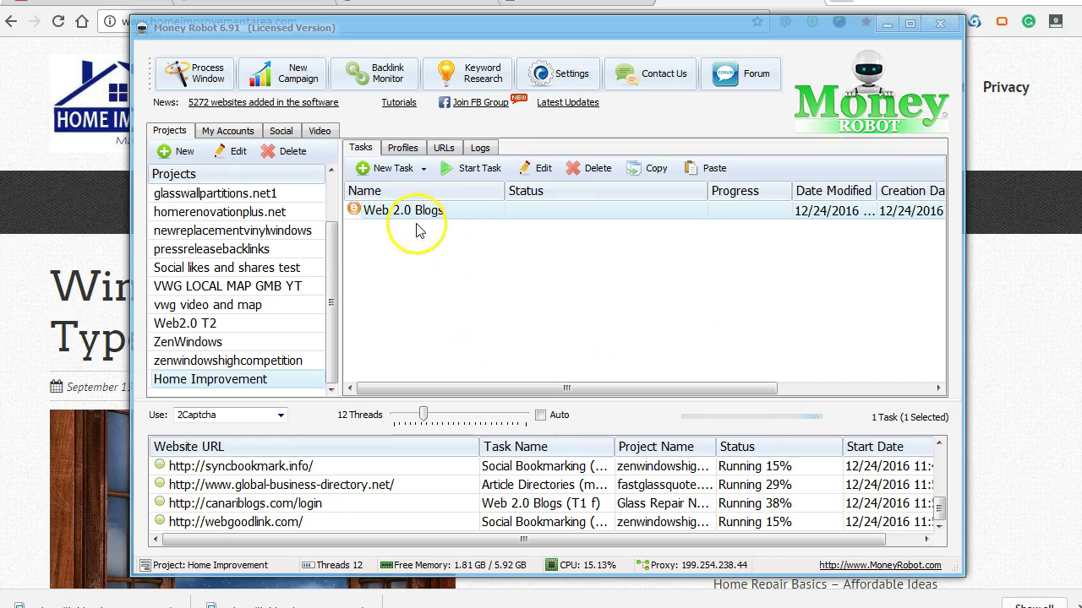
pyautogui.click(432, 213)
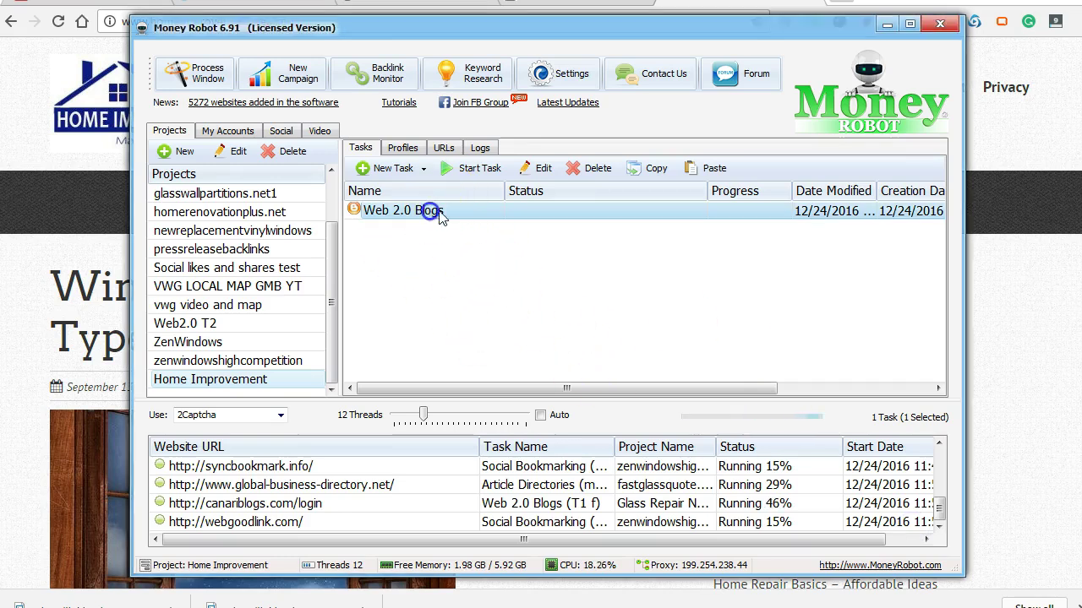
pyautogui.click(475, 168)
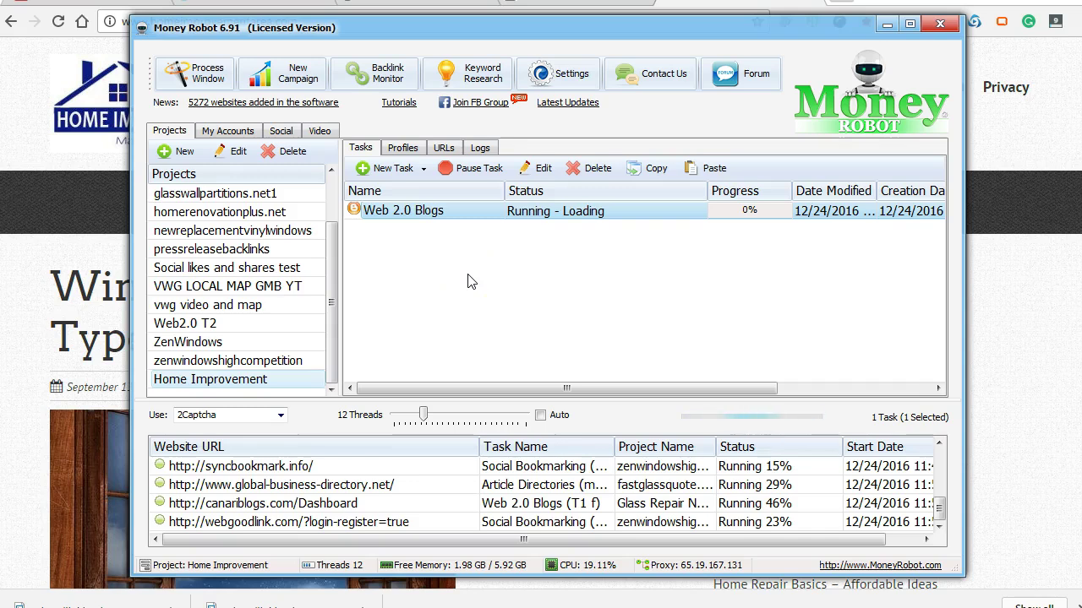
# Browse the zenwindowshighcompetition project's tasks, selecting its Web 2.0 Blogs (T1 d) task
pyautogui.click(258, 361)
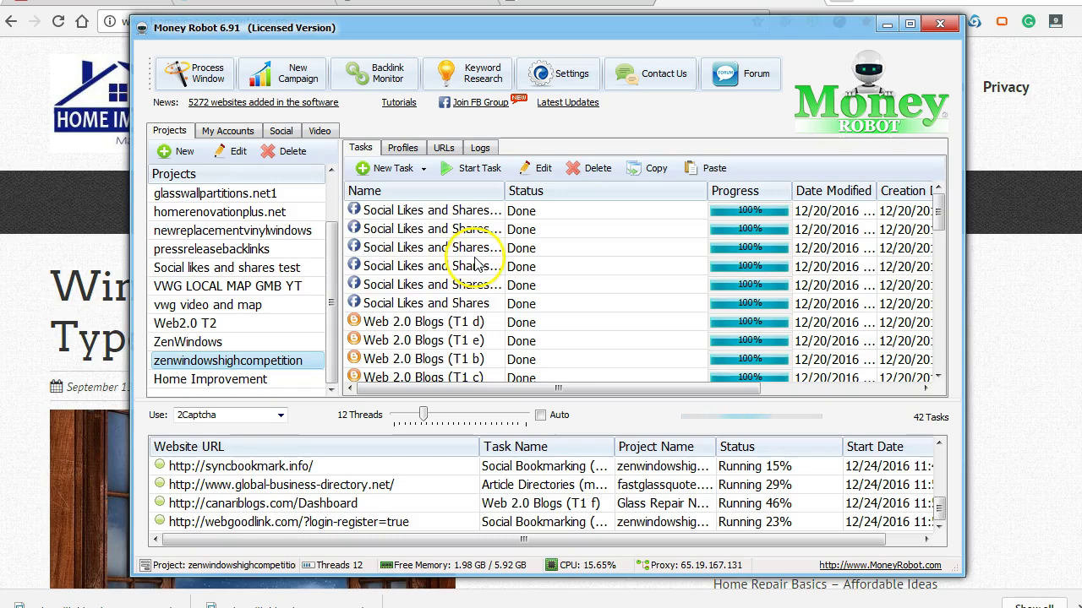
pyautogui.scroll(-4, 448, 262)
pyautogui.scroll(3, 452, 270)
pyautogui.scroll(-3, 450, 268)
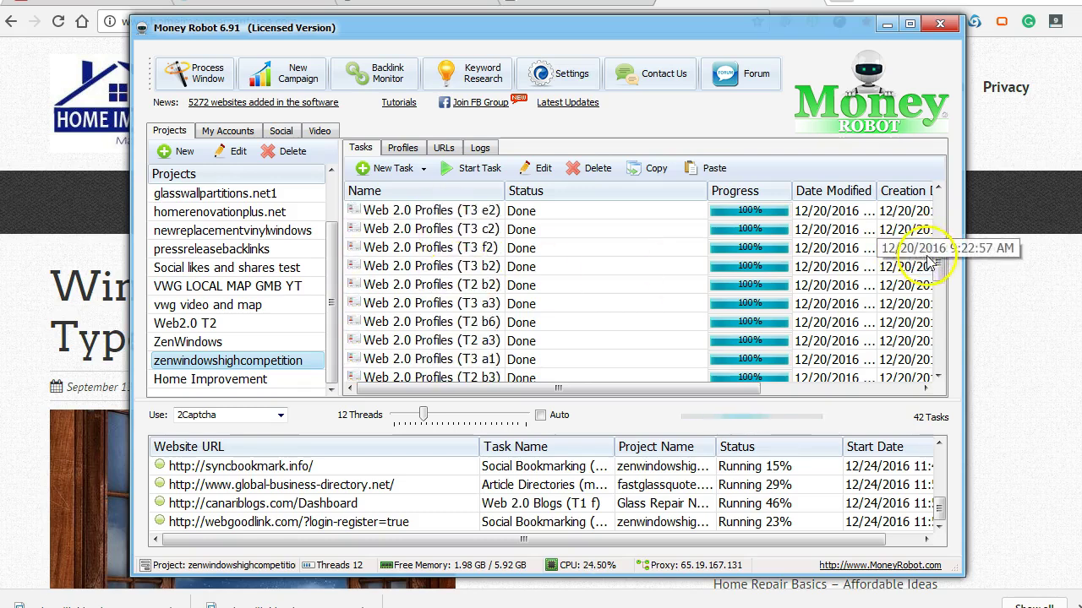
pyautogui.moveTo(940, 275); pyautogui.dragTo(937, 218)
pyautogui.click(460, 304)
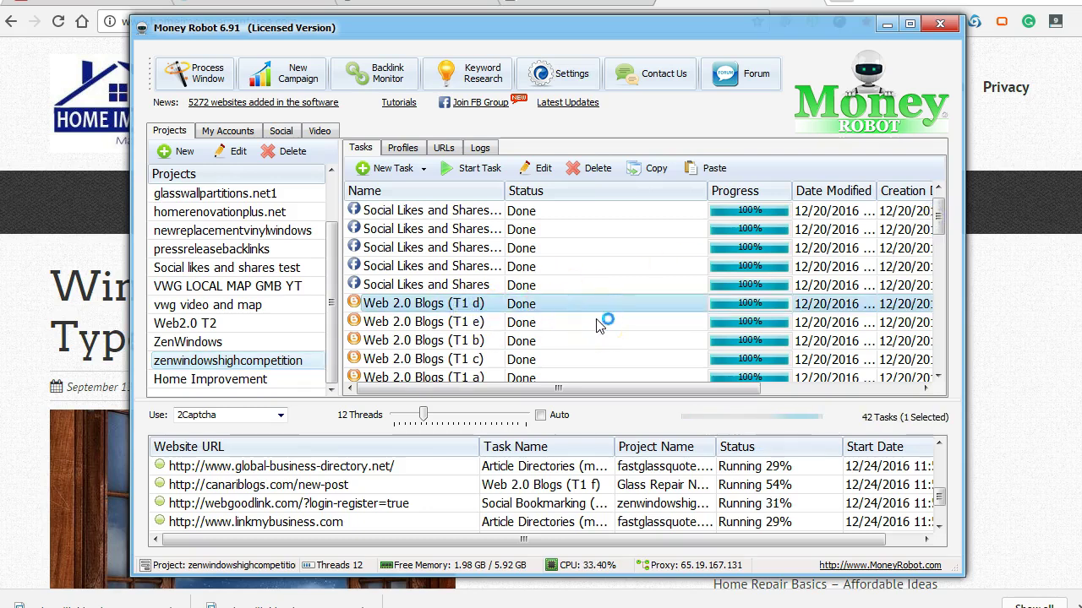
pyautogui.moveTo(937, 218); pyautogui.dragTo(936, 212)
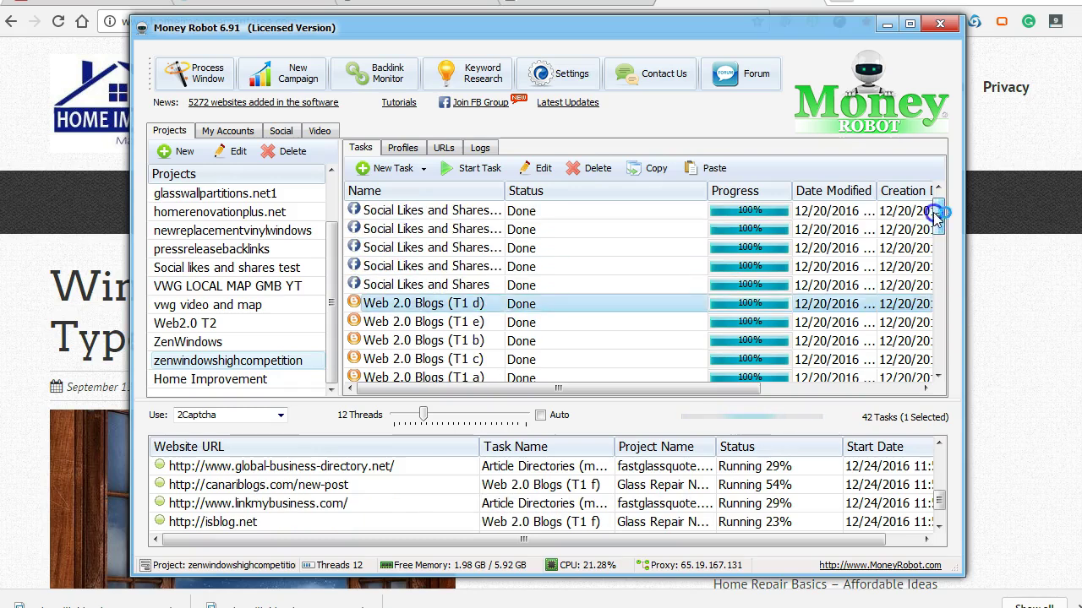
# Return to Home Improvement and select its Web 2.0 Blogs task, now Done at 100%
pyautogui.click(262, 379)
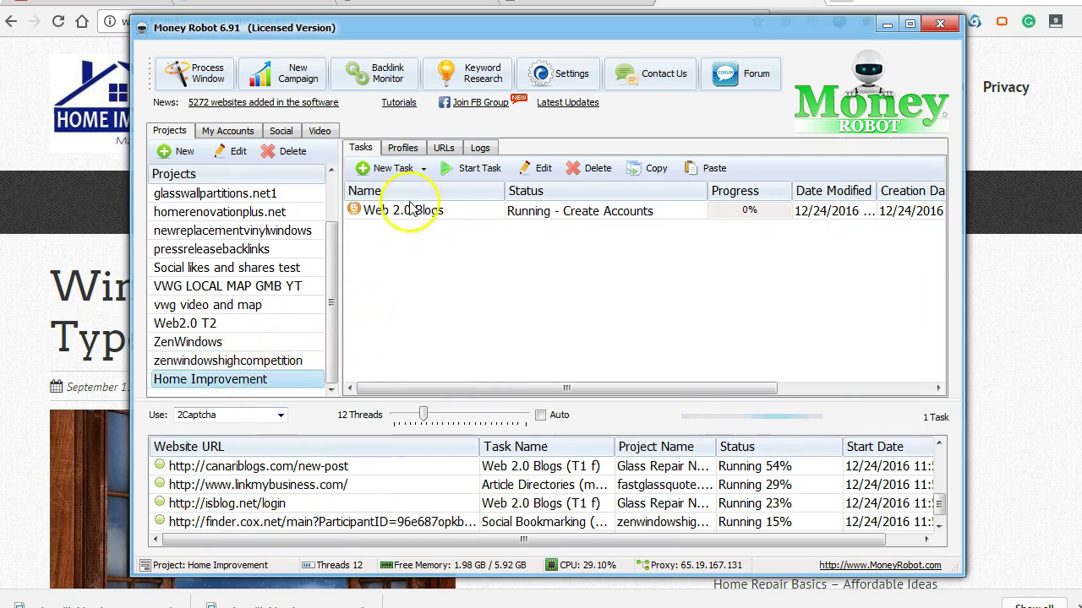
pyautogui.click(394, 168)
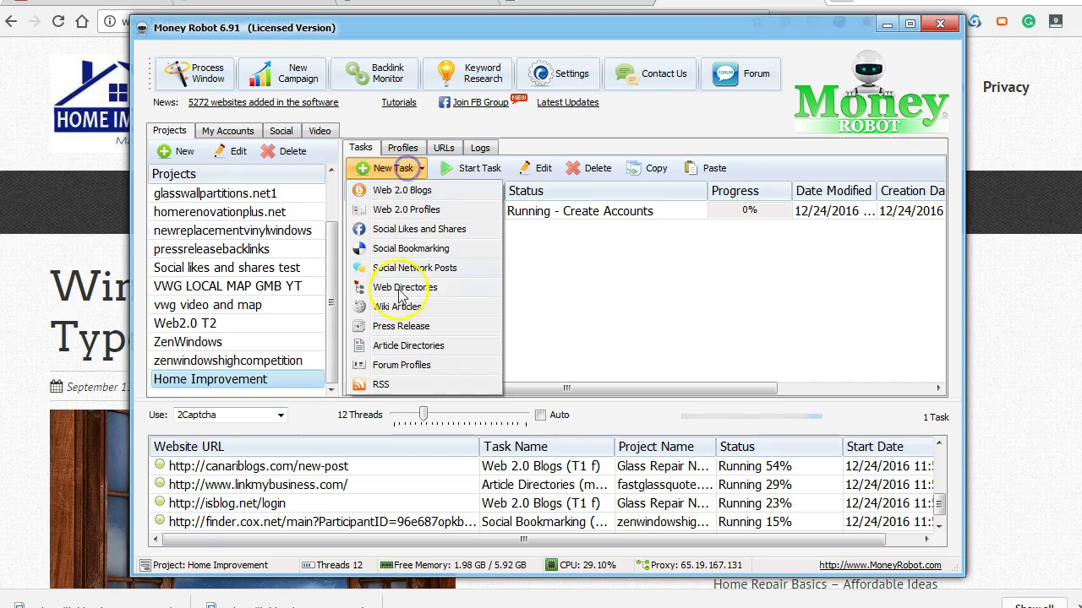
pyautogui.click(402, 190)
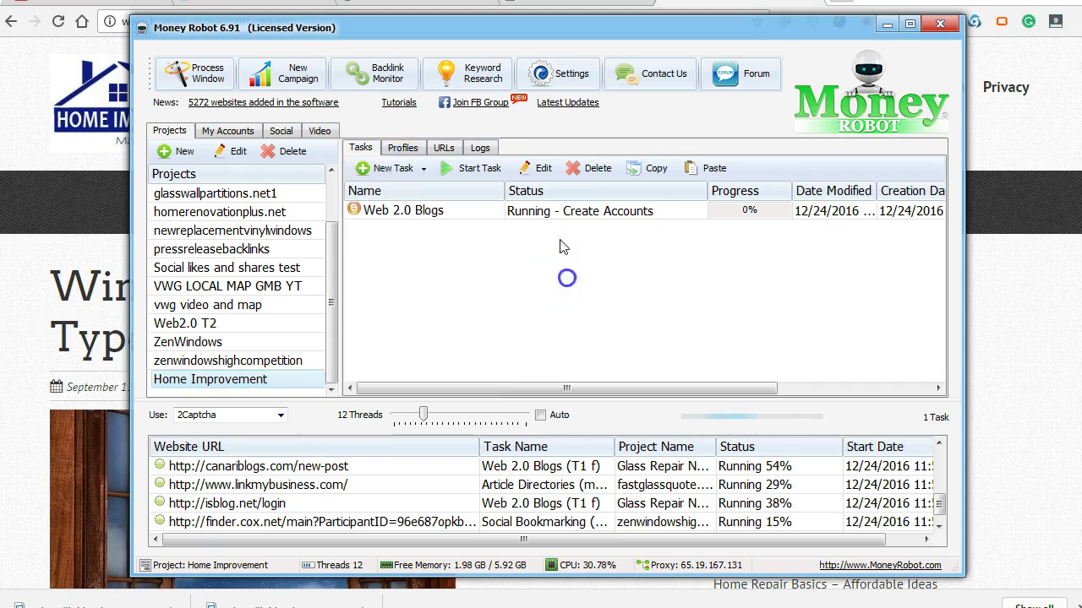
pyautogui.click(403, 213)
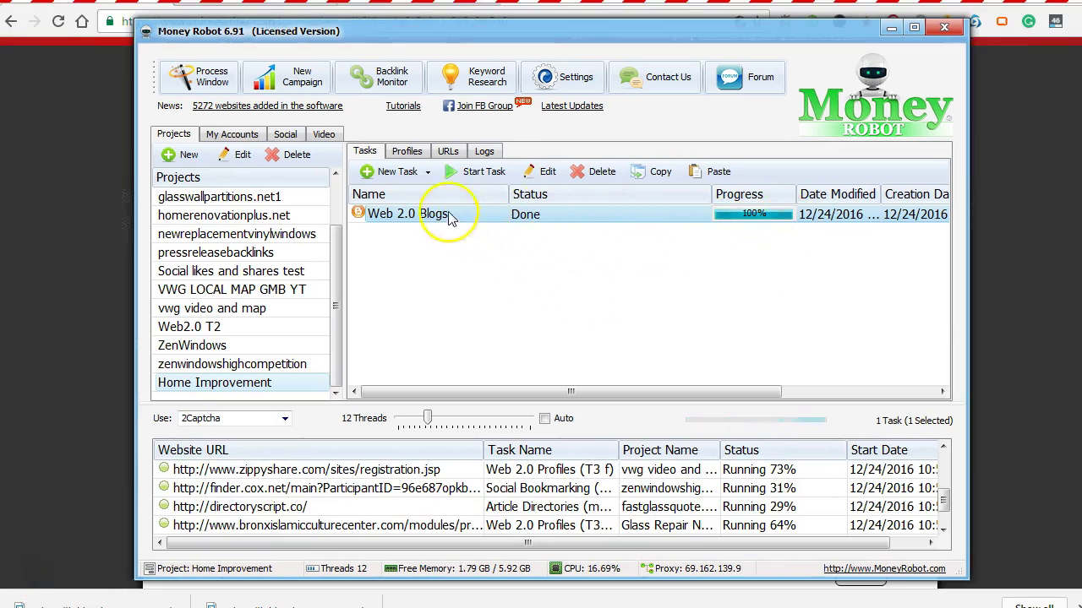
# Copy the onesmablog post URL from the task's URLs tab and load it in Chrome
pyautogui.click(448, 151)
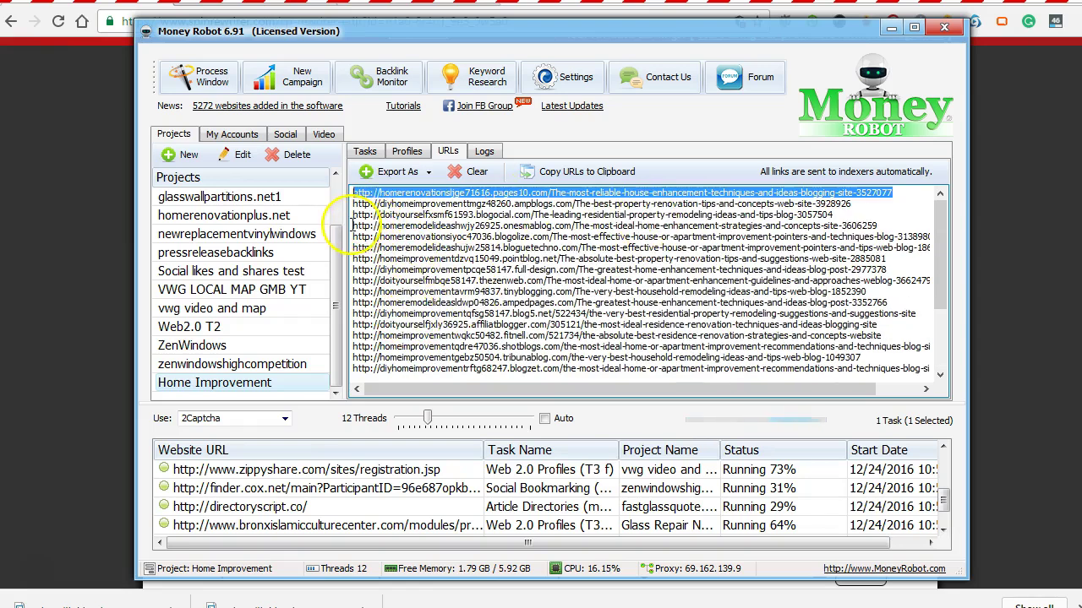
pyautogui.moveTo(352, 225); pyautogui.dragTo(528, 225)
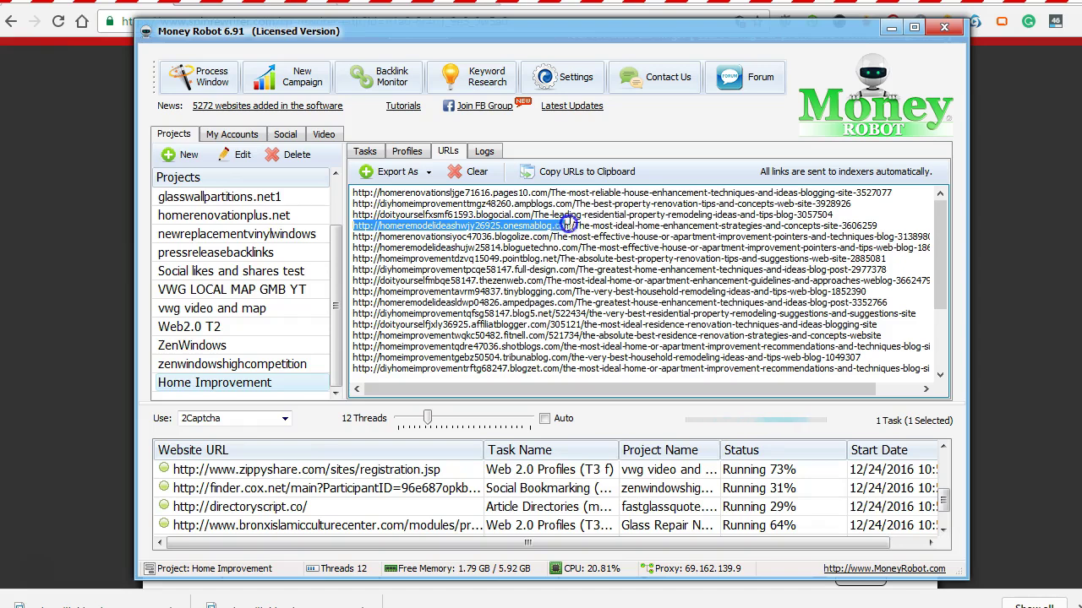
pyautogui.moveTo(691, 226); pyautogui.dragTo(867, 226)
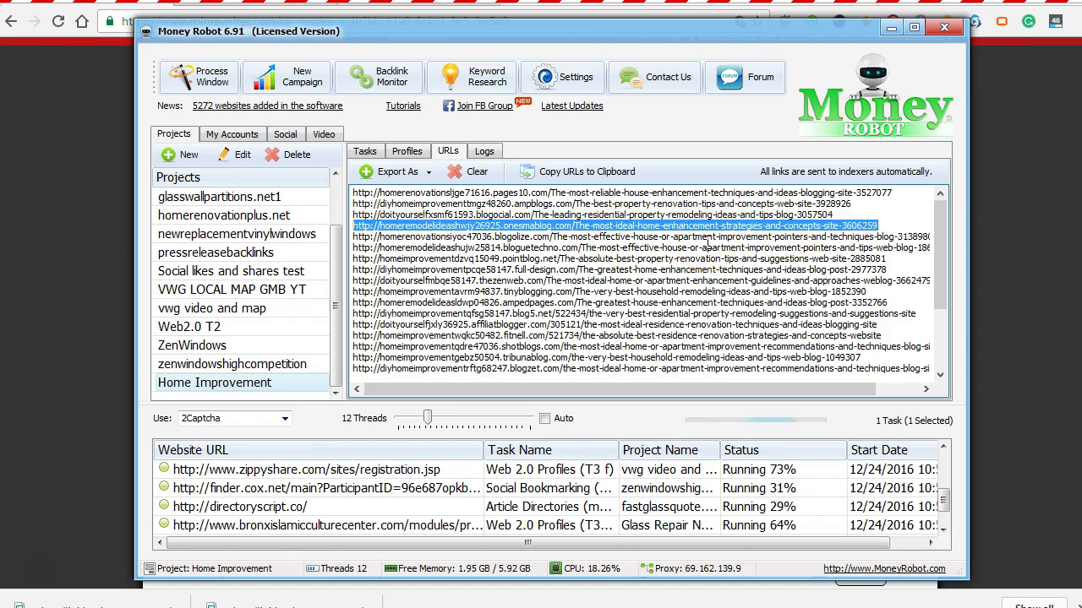
pyautogui.rightClick(575, 262)
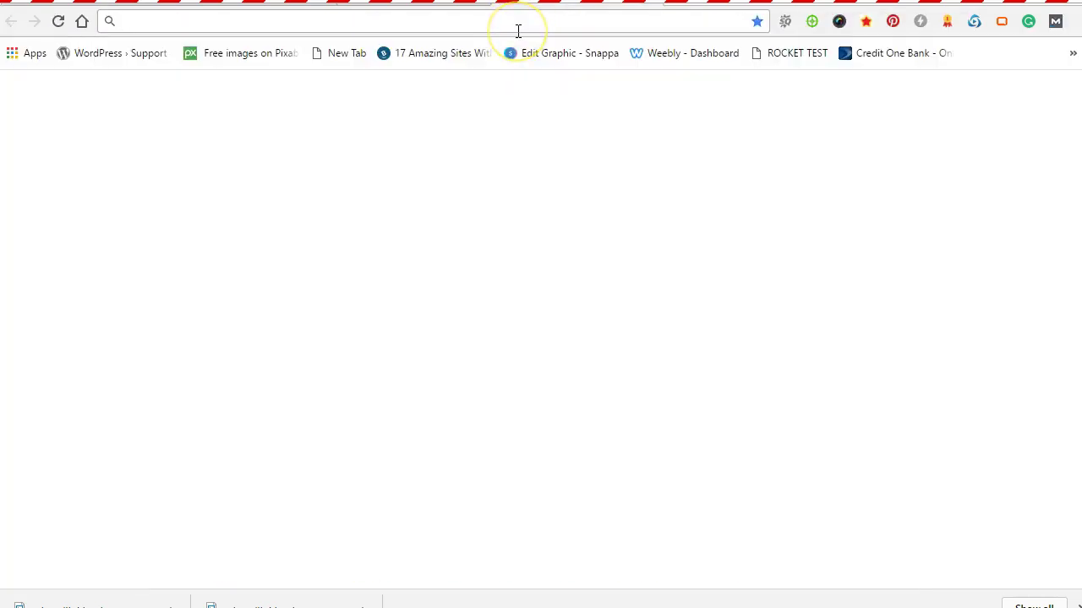
pyautogui.click(518, 30)
pyautogui.hotkey('ctrl', 'v')
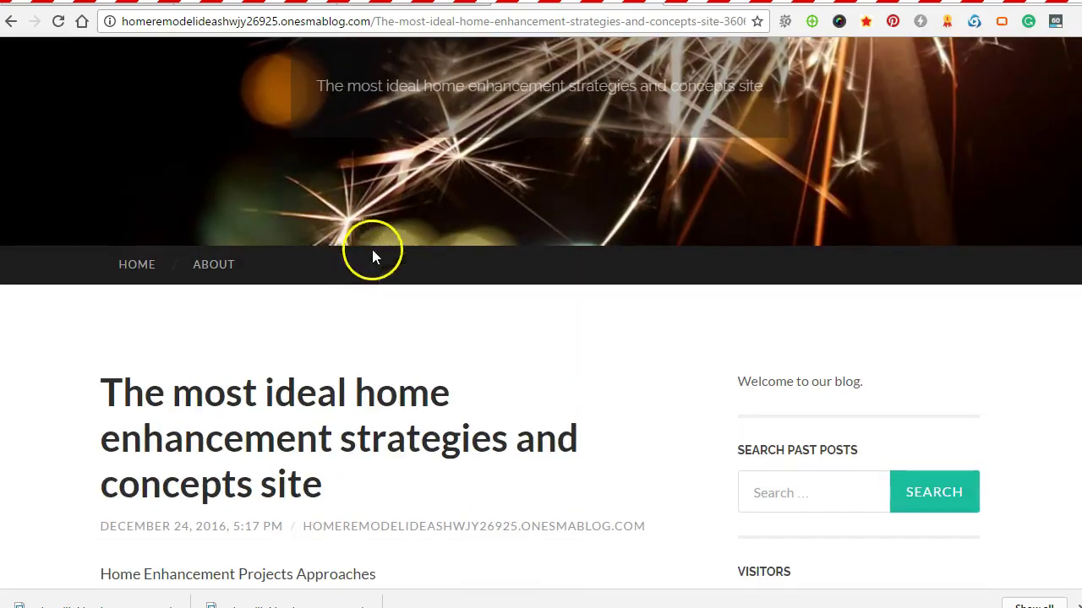
# Read through the onesmablog post and follow its 'home renovations' link
pyautogui.scroll(2, 350, 246)
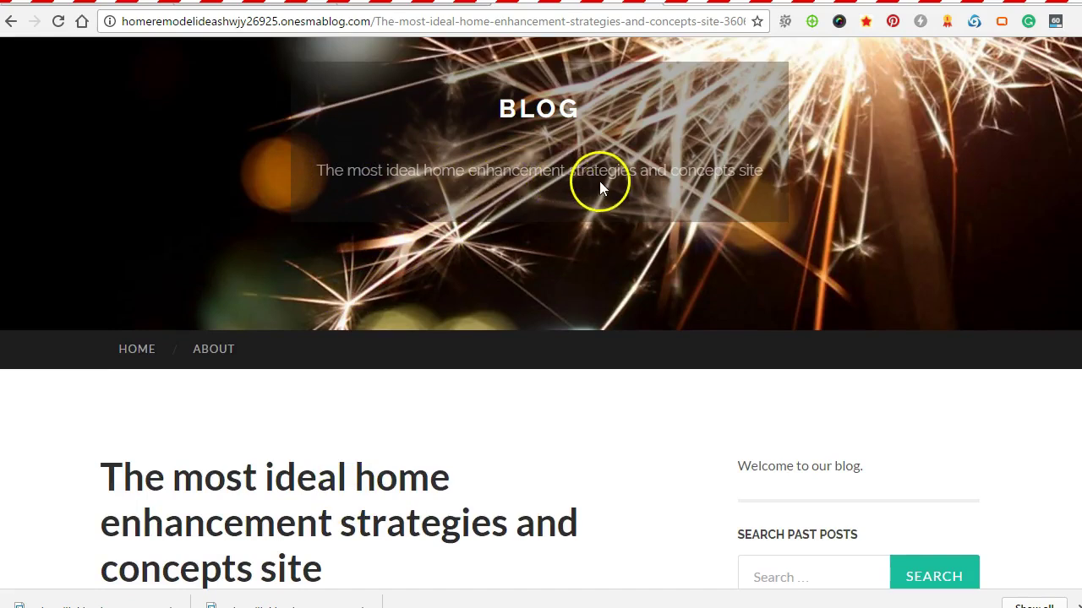
pyautogui.scroll(-2, 551, 278)
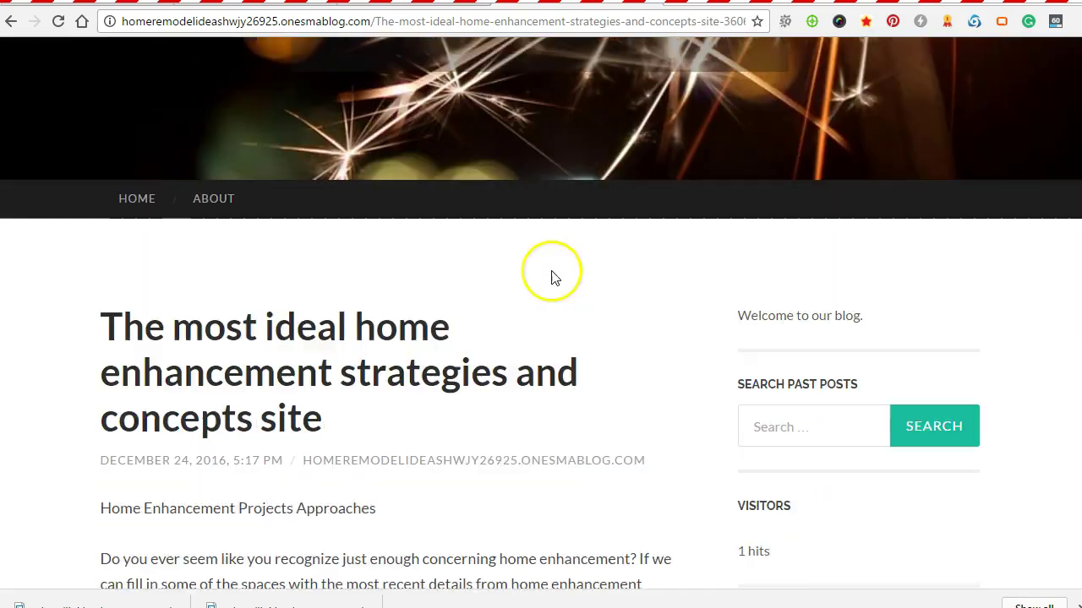
pyautogui.scroll(-2, 300, 351)
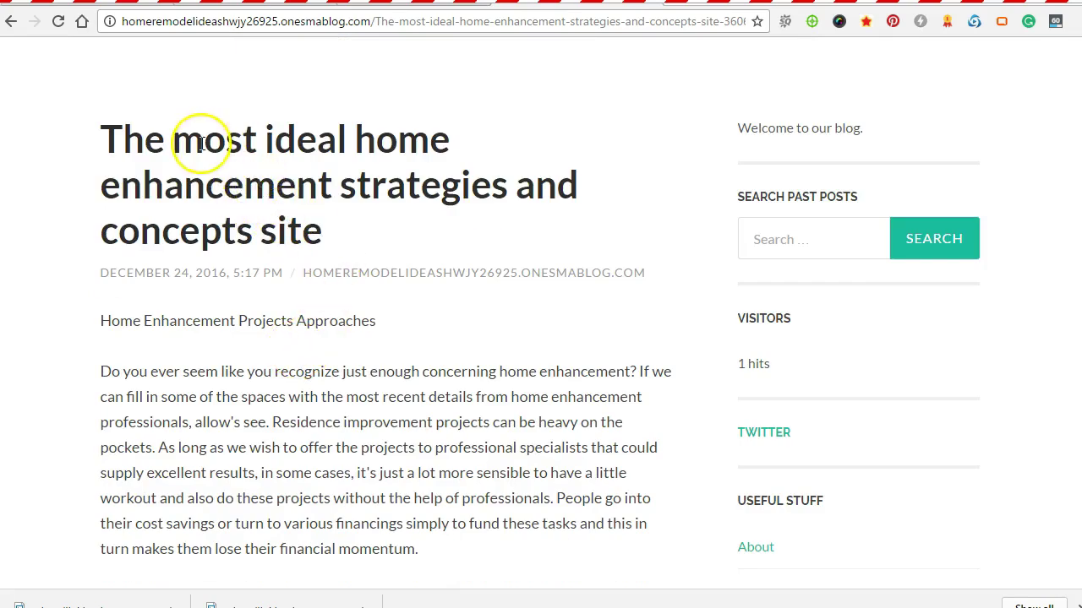
pyautogui.scroll(-5, 290, 245)
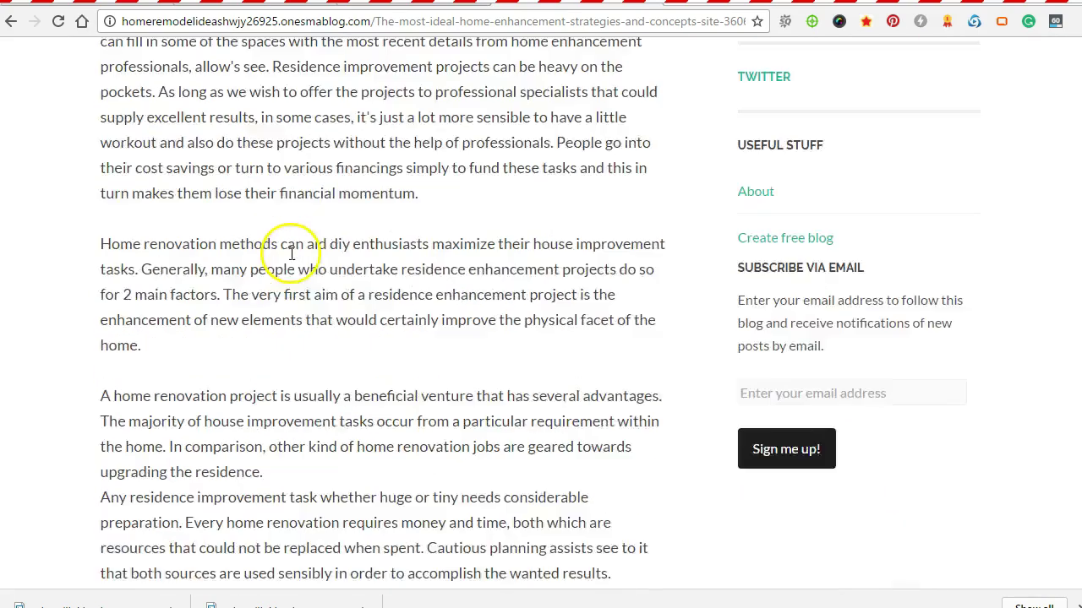
pyautogui.scroll(-6, 338, 355)
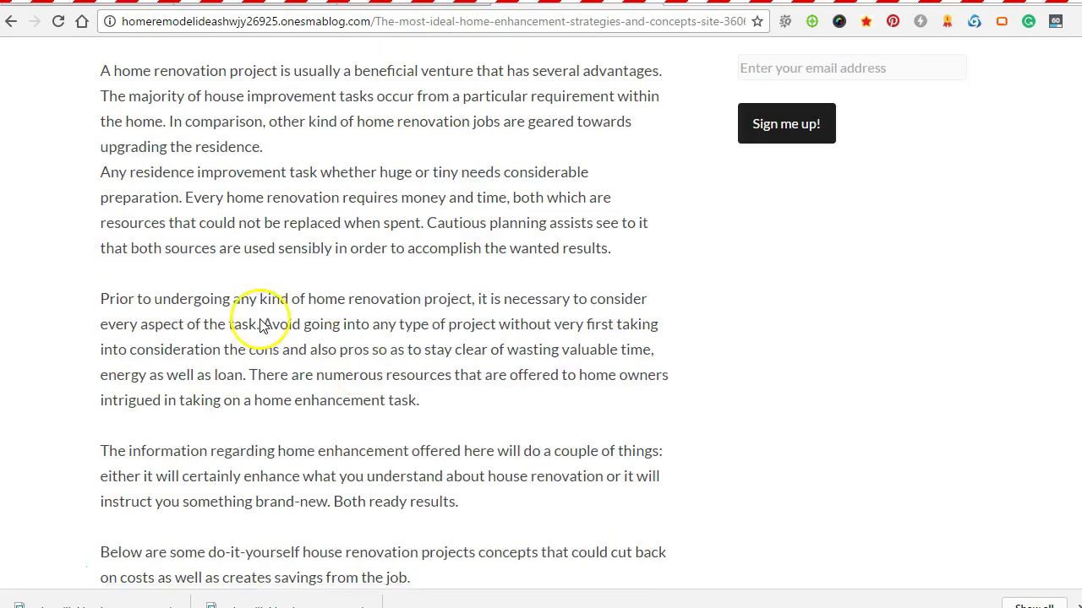
pyautogui.scroll(-12, 278, 318)
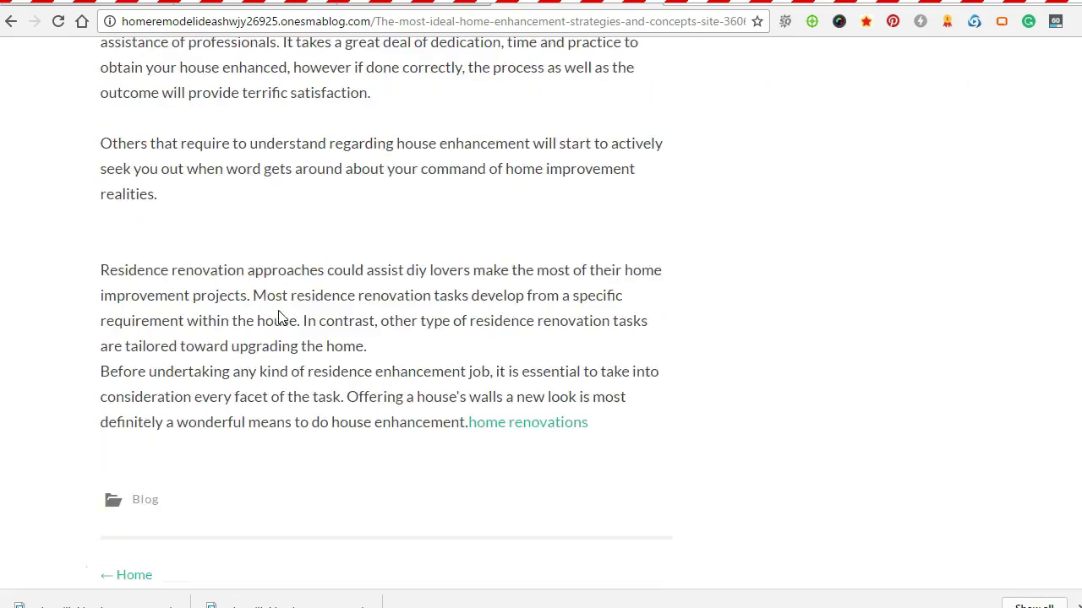
pyautogui.scroll(2, 285, 292)
pyautogui.scroll(-4, 270, 307)
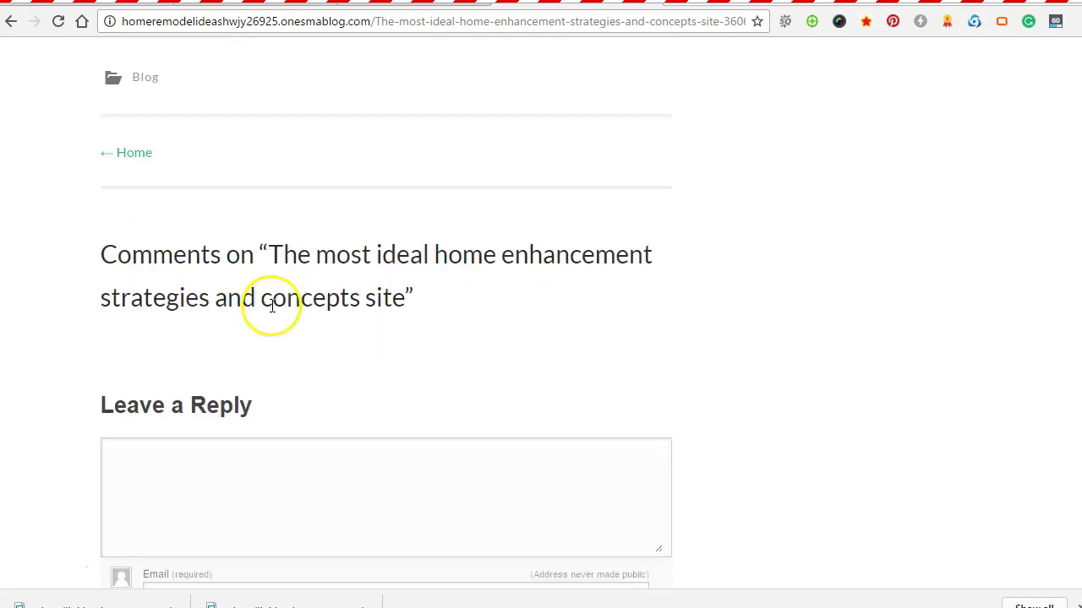
pyautogui.scroll(4, 339, 304)
pyautogui.click(516, 338)
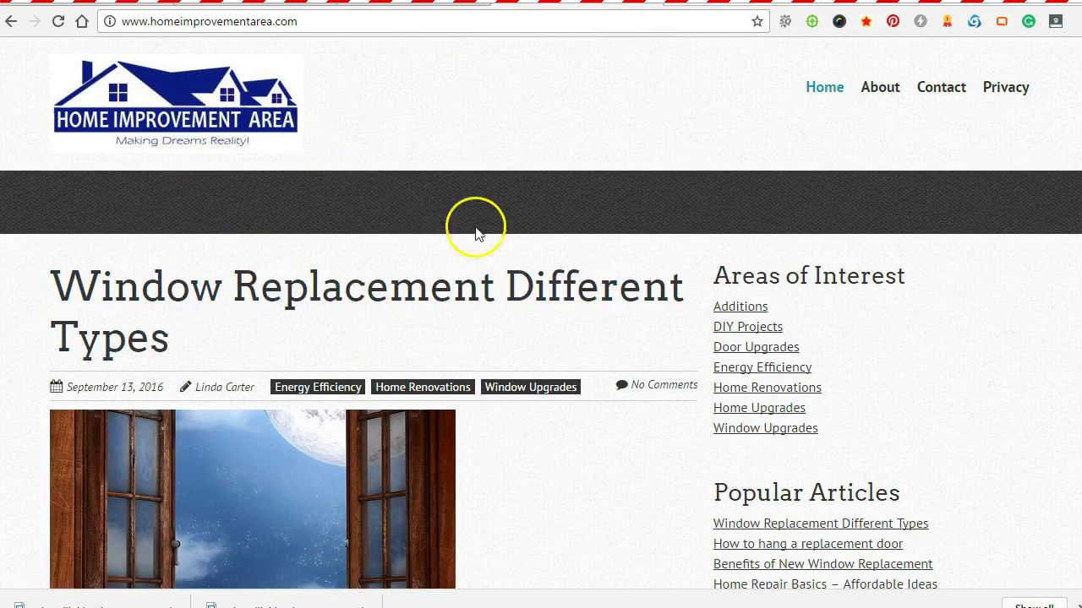
# Look over the homeimprovementarea.com page, then switch back to Money Robot
pyautogui.scroll(-9, 287, 267)
pyautogui.scroll(9, 332, 268)
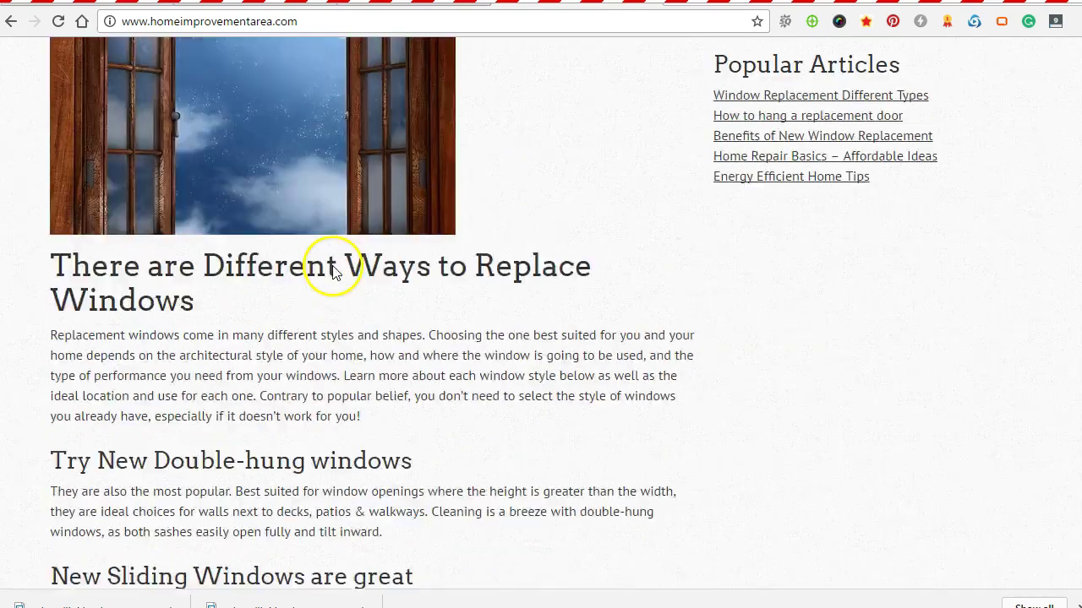
pyautogui.scroll(-4, 521, 352)
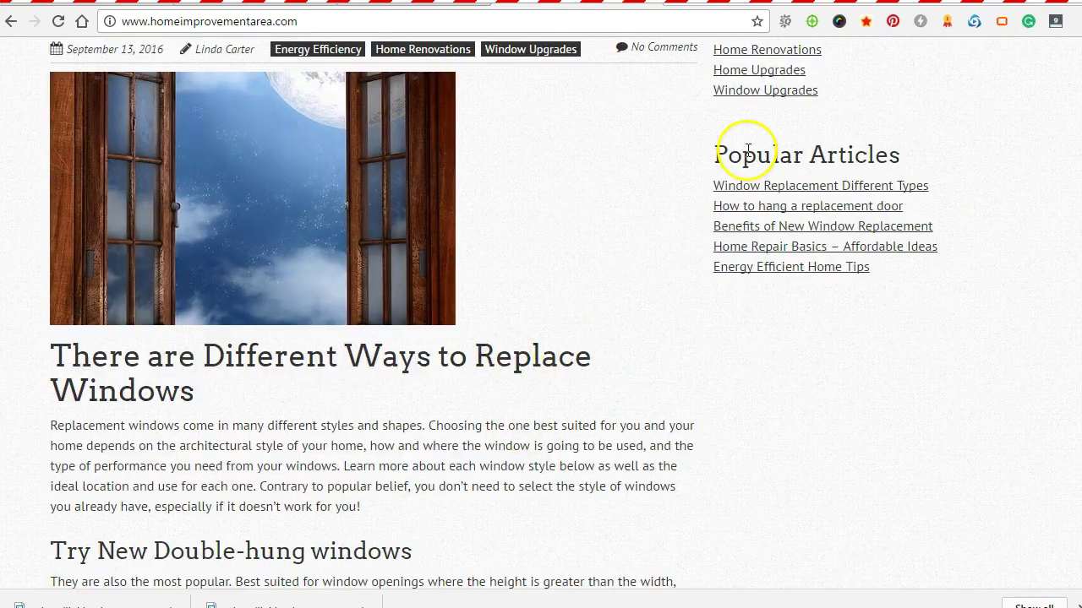
pyautogui.scroll(4, 634, 372)
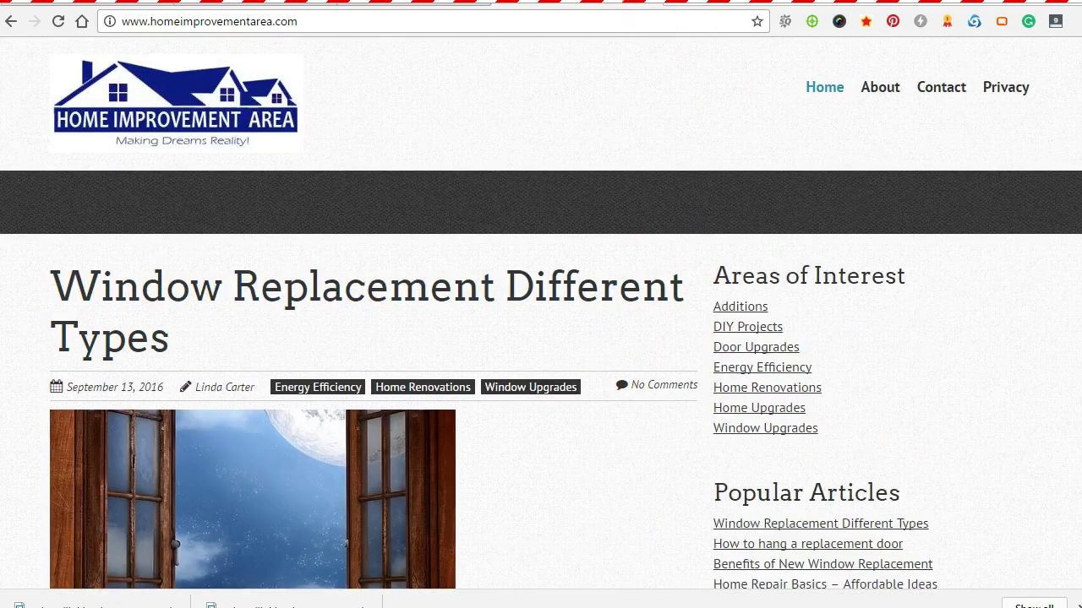
pyautogui.hotkey('alt', 'Tab')
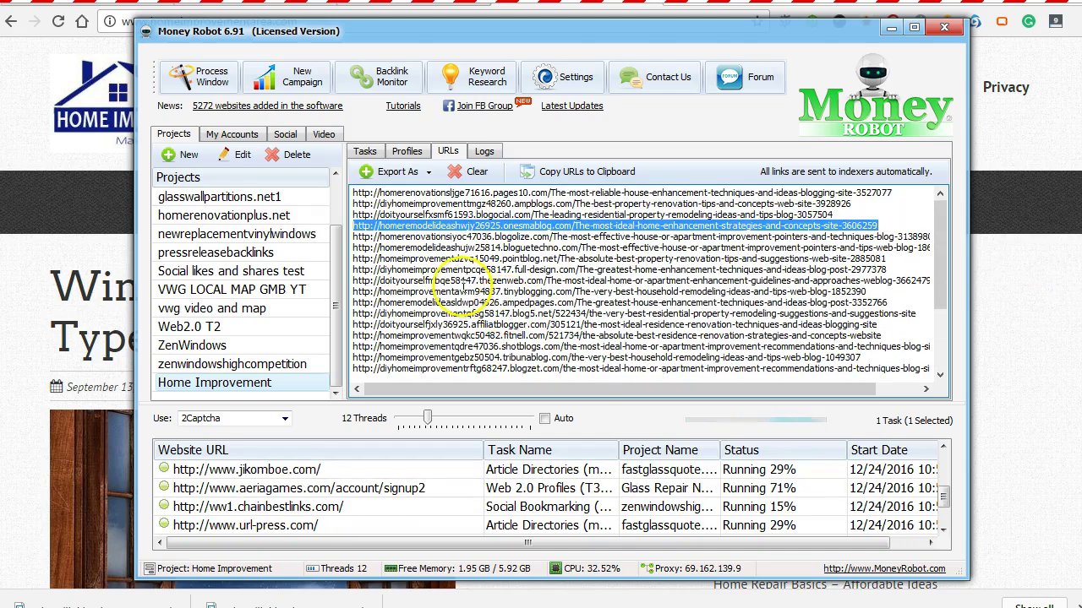
# Confirm the Web 2.0 Blogs task is Done, then select the first two created blog URLs
pyautogui.click(365, 150)
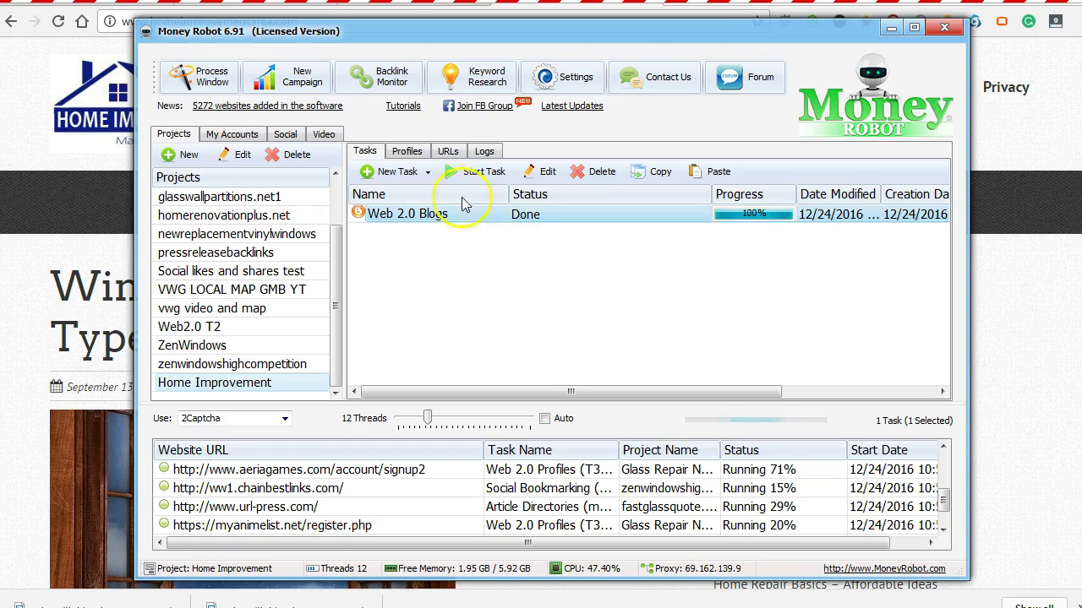
pyautogui.click(452, 155)
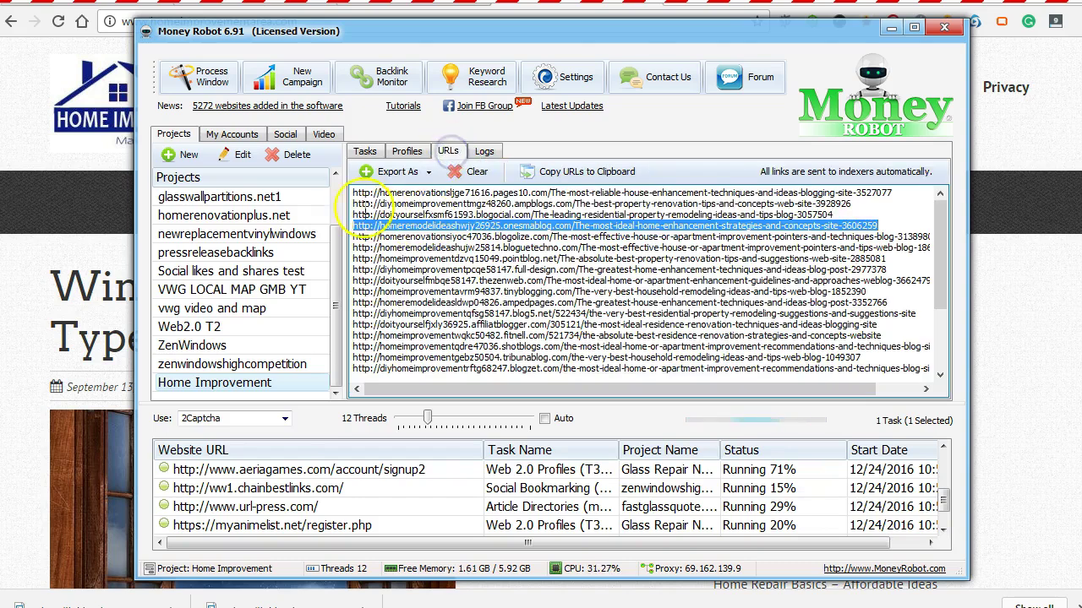
pyautogui.moveTo(353, 194); pyautogui.dragTo(864, 359)
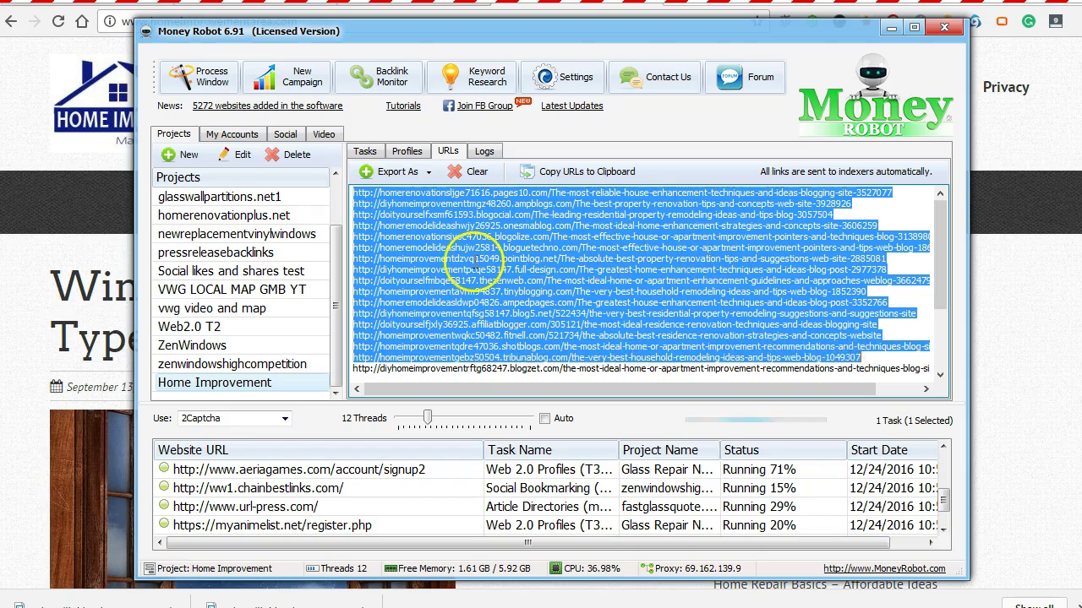
# Create a new project named Tier2HomeImprovement
pyautogui.click(180, 154)
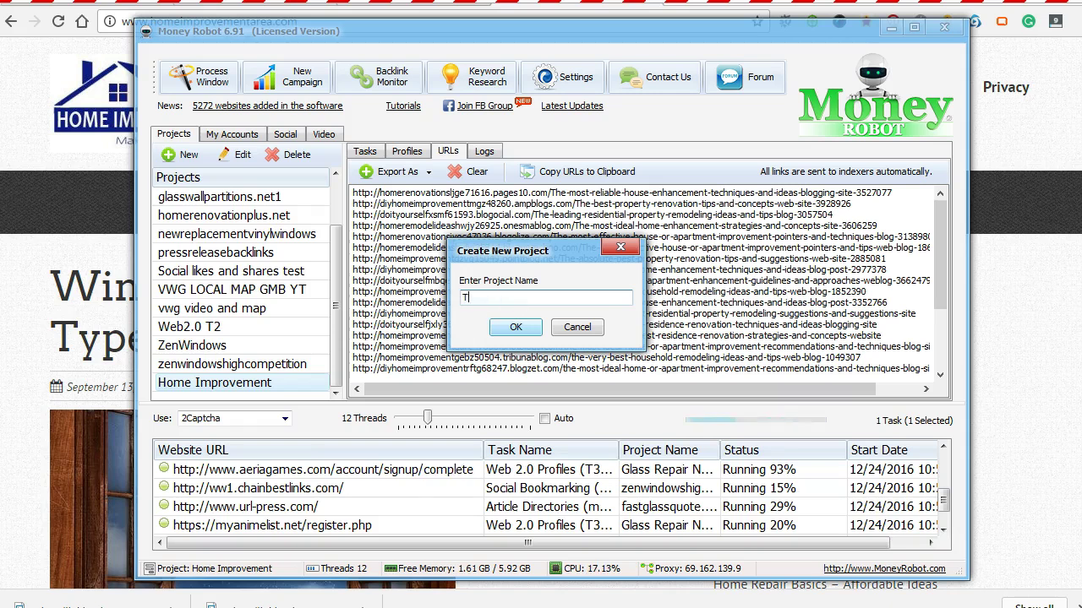
pyautogui.click(512, 328)
pyautogui.write('HomeImprovement')
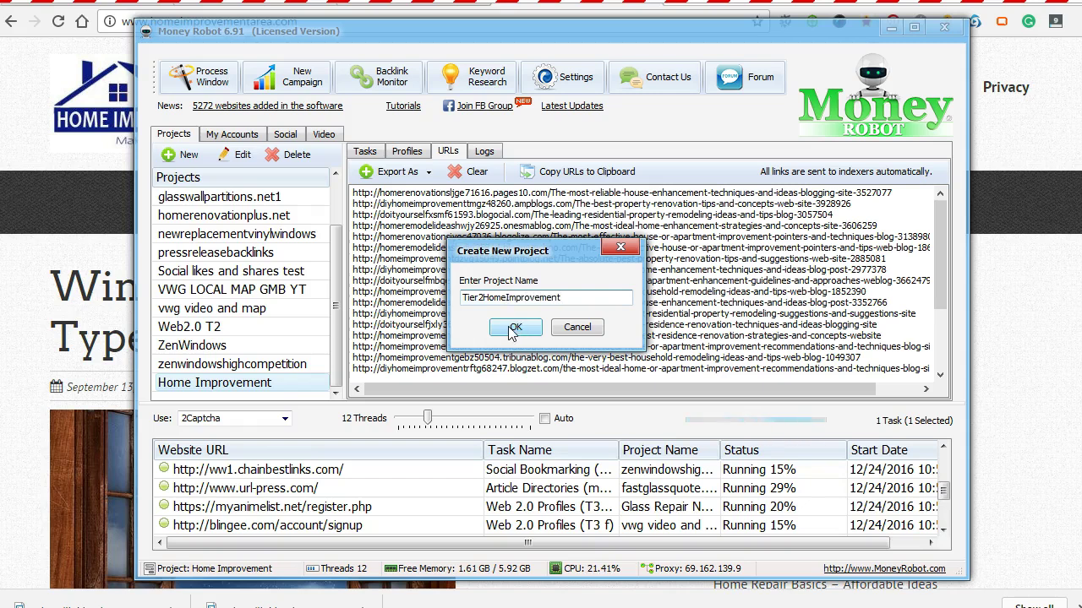
pyautogui.click(514, 328)
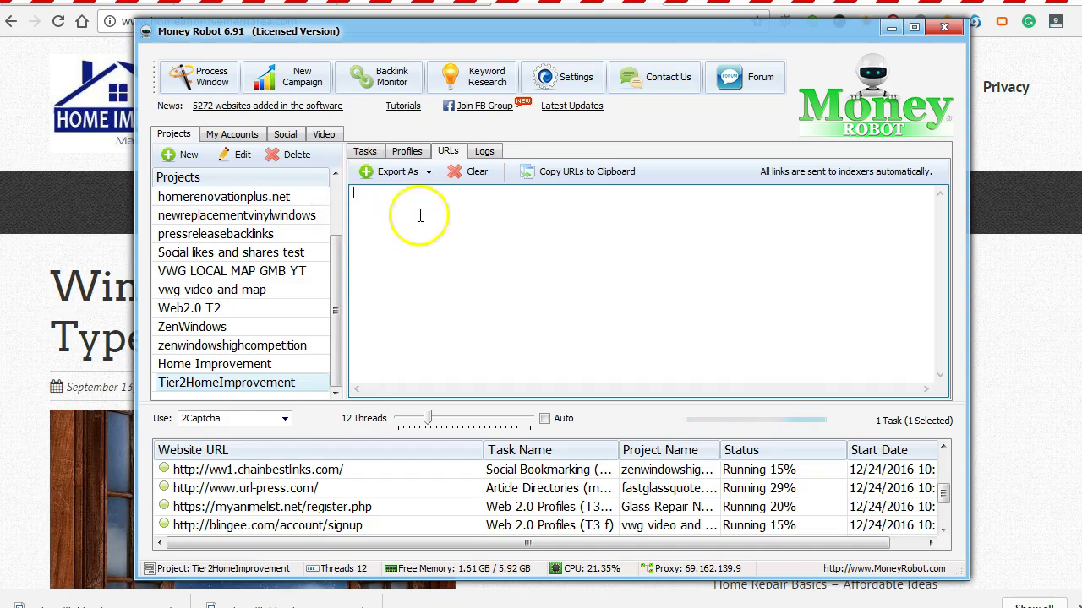
# Review the Home Improvement project's Web 2.0 Blogs task settings and select its first created URLs
pyautogui.click(365, 152)
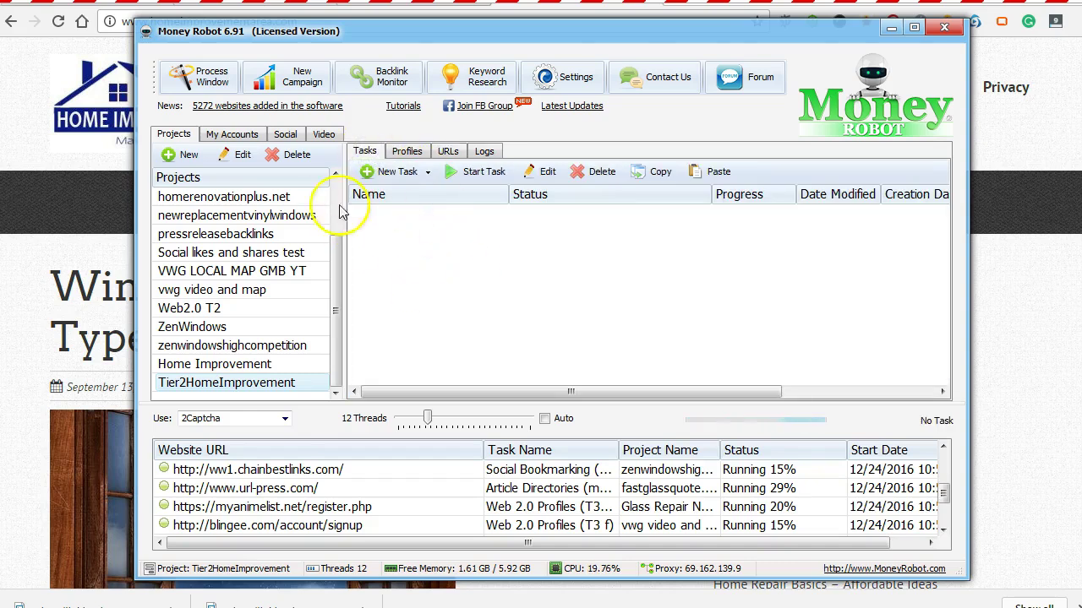
pyautogui.click(251, 368)
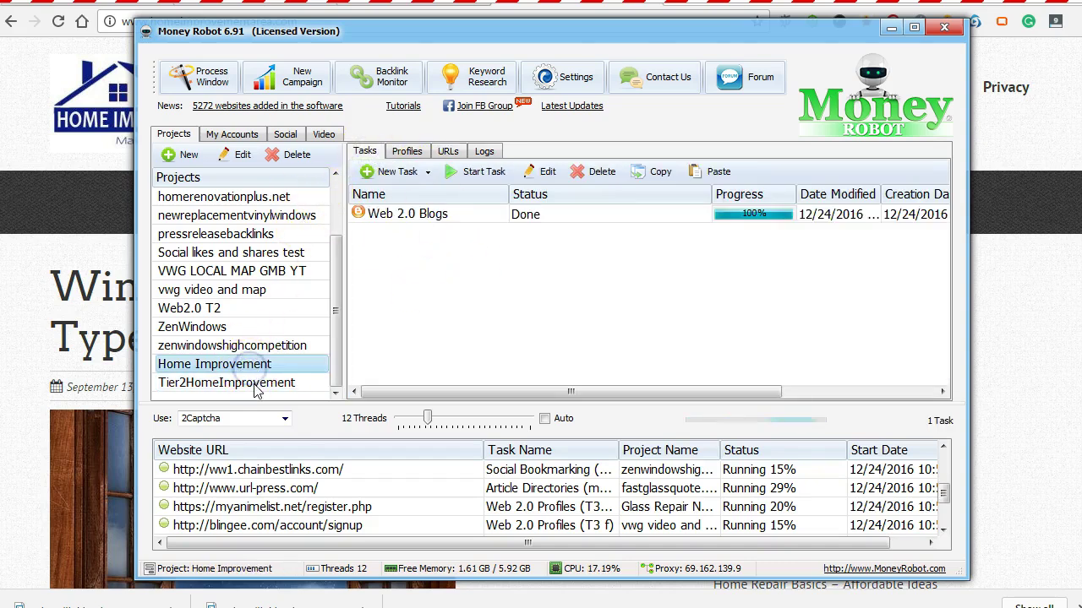
pyautogui.click(257, 387)
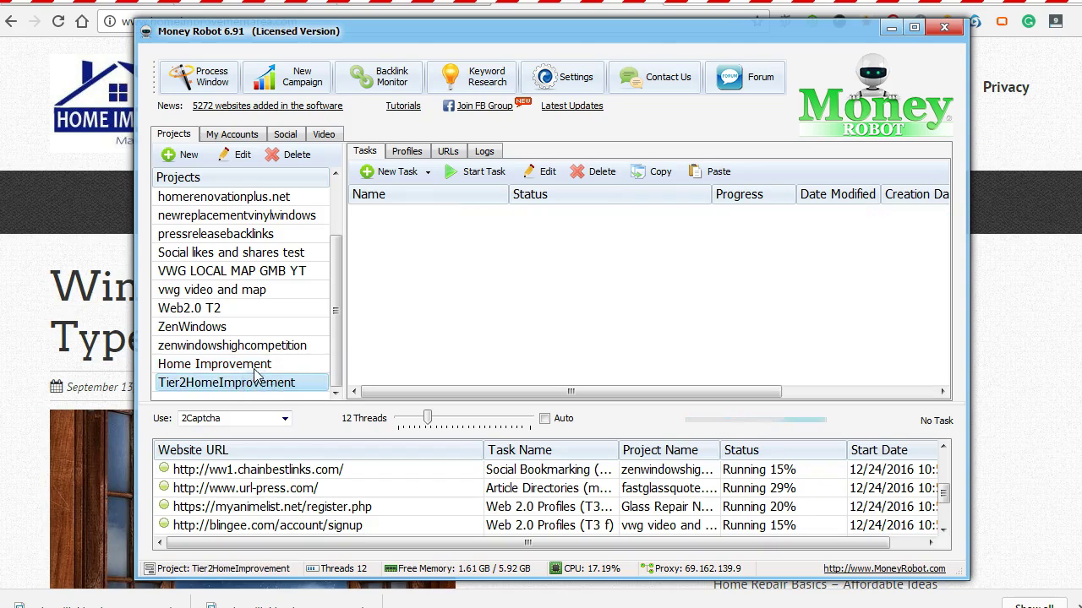
pyautogui.click(259, 364)
pyautogui.doubleClick(430, 213)
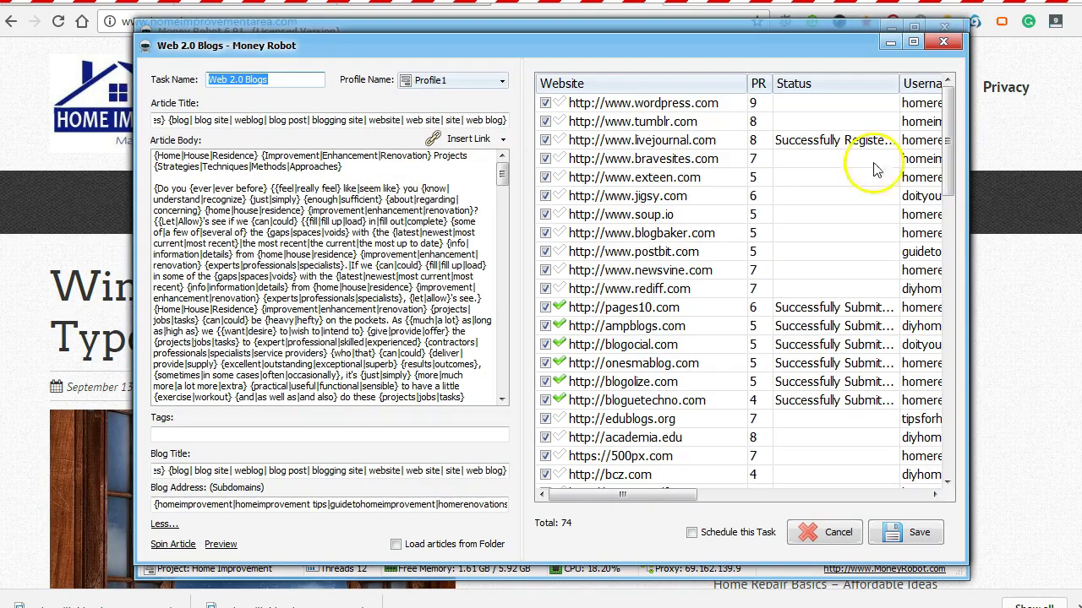
pyautogui.click(943, 42)
pyautogui.click(447, 150)
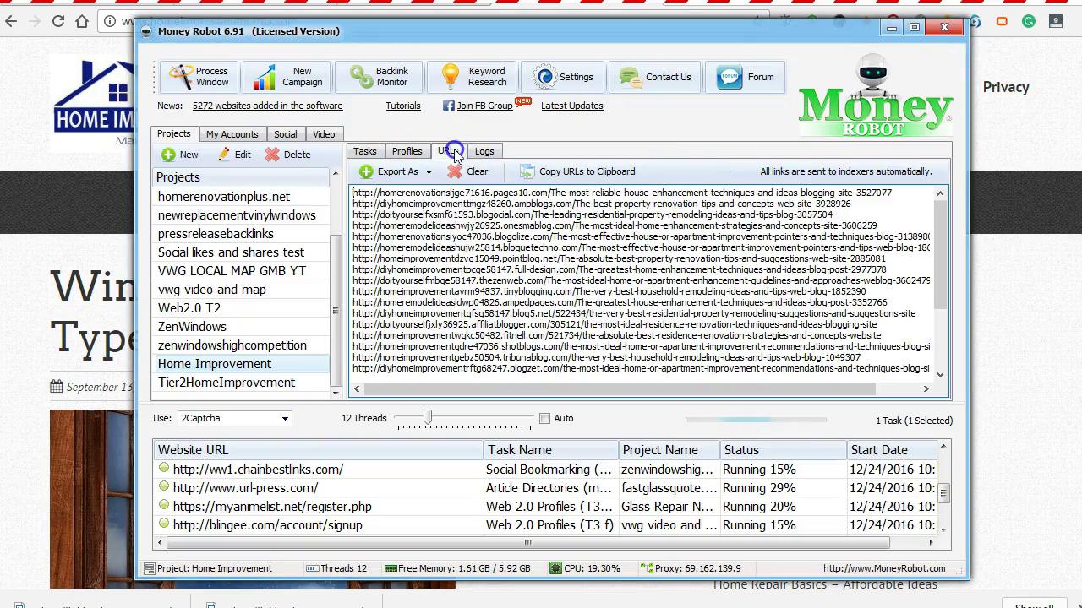
pyautogui.moveTo(354, 193); pyautogui.dragTo(839, 370)
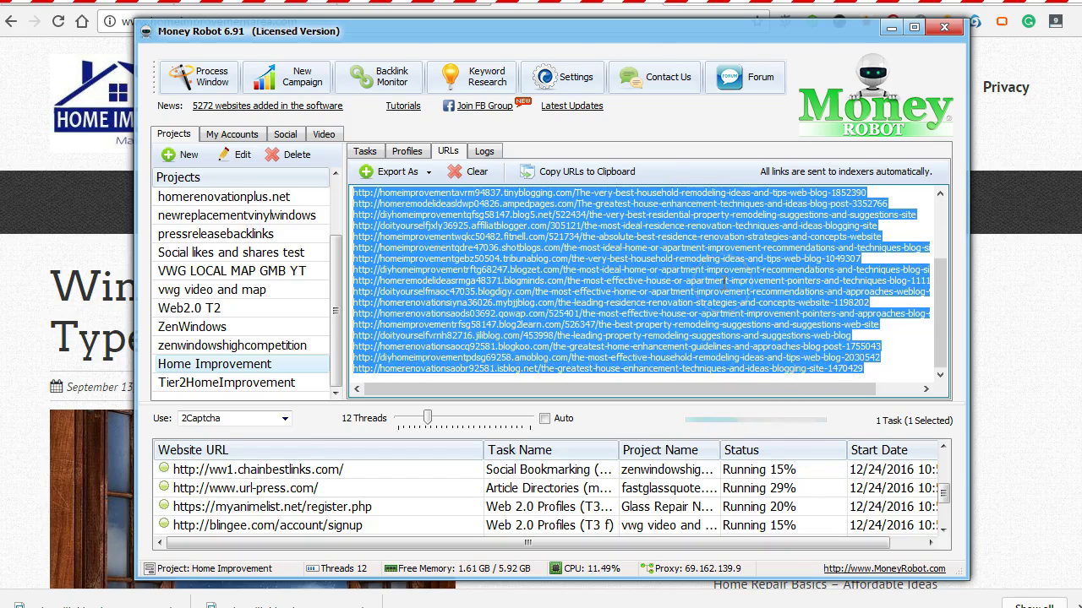
# Add a Web 2.0 Blogs task to the Tier2HomeImprovement project
pyautogui.click(284, 388)
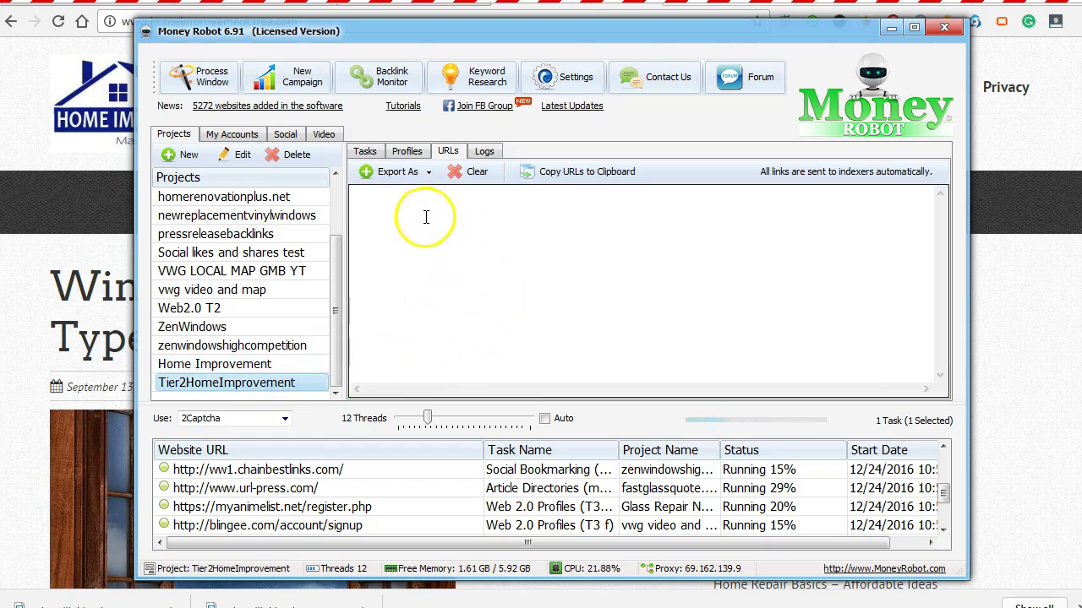
pyautogui.click(365, 154)
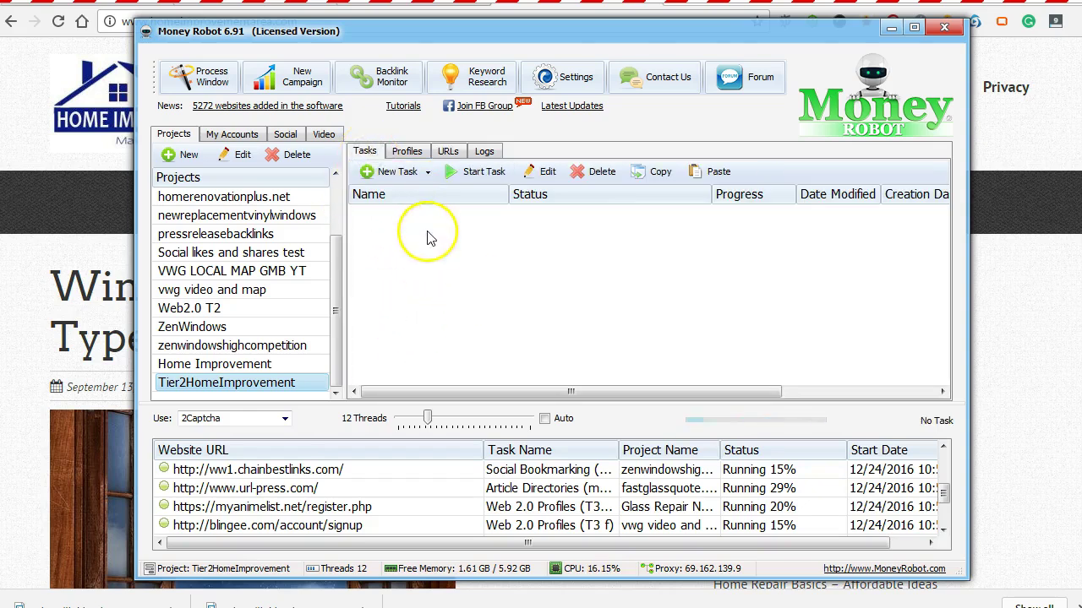
pyautogui.click(378, 173)
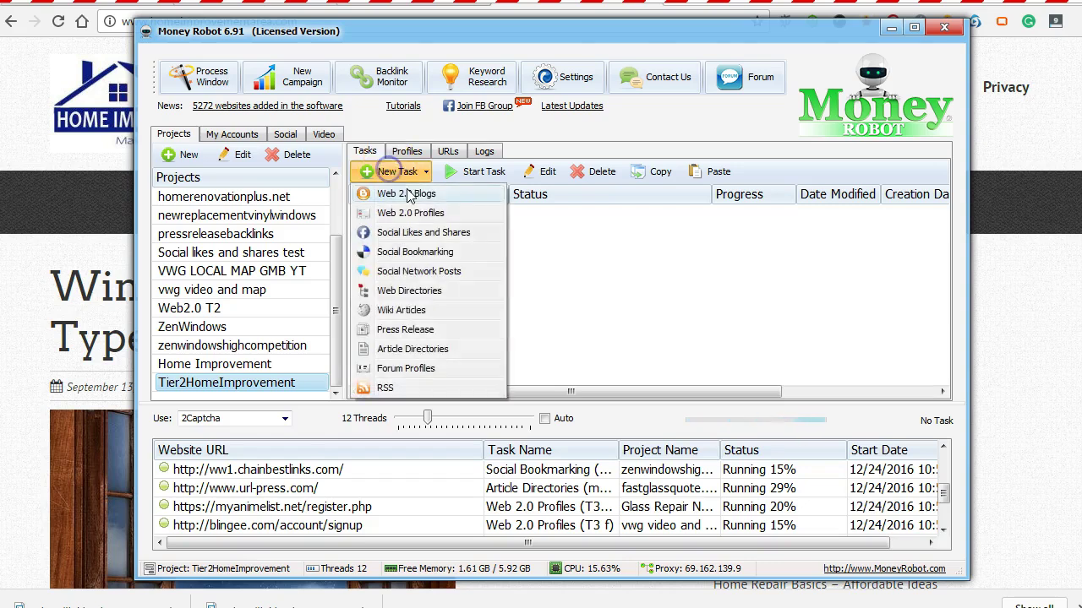
pyautogui.click(409, 196)
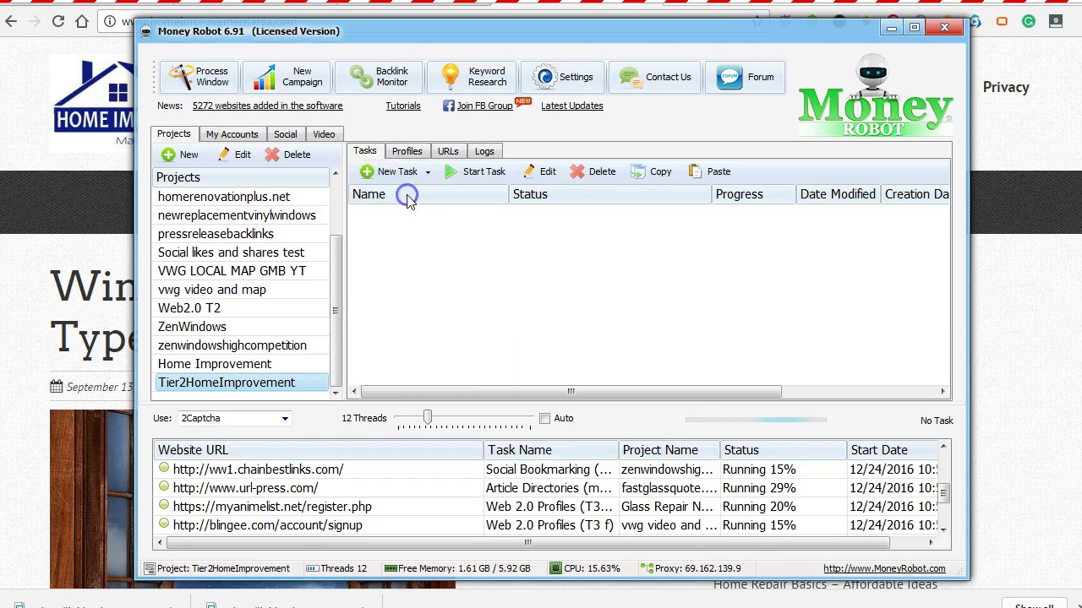